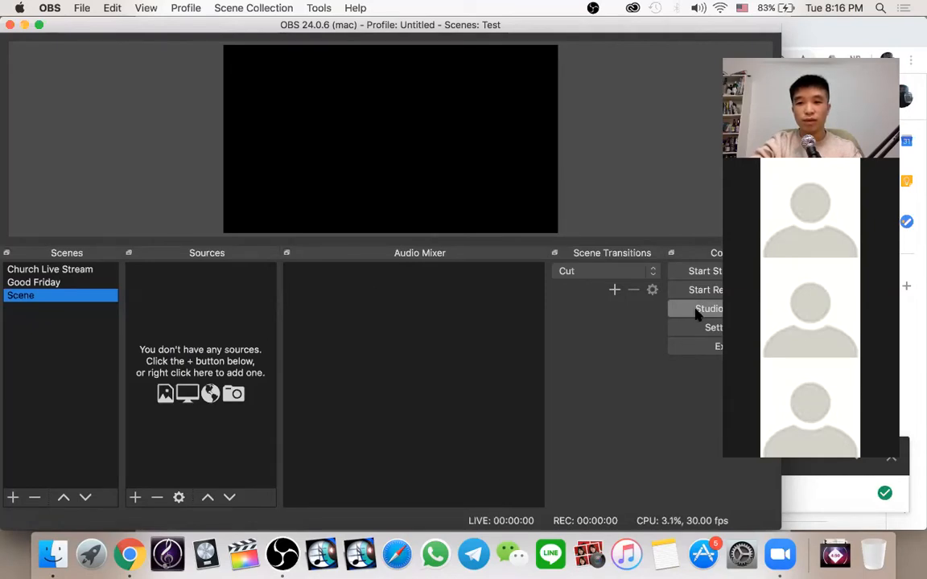
Turn on Studio Mode and review the transition options for duplicating scenes or sources and swapping preview and output scenes.
{"action": "left_click", "coordinate": [697, 311]}
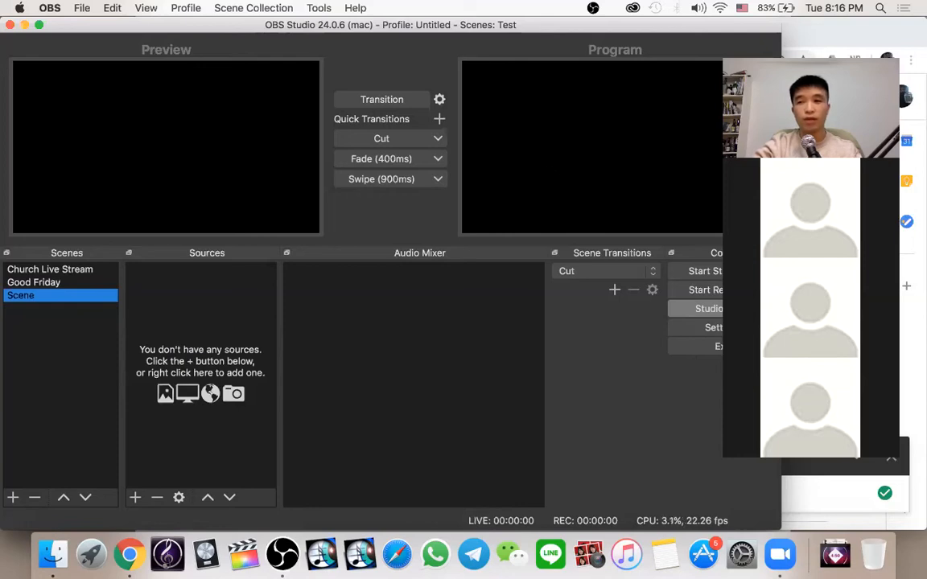
{"action": "left_click", "coordinate": [439, 99]}
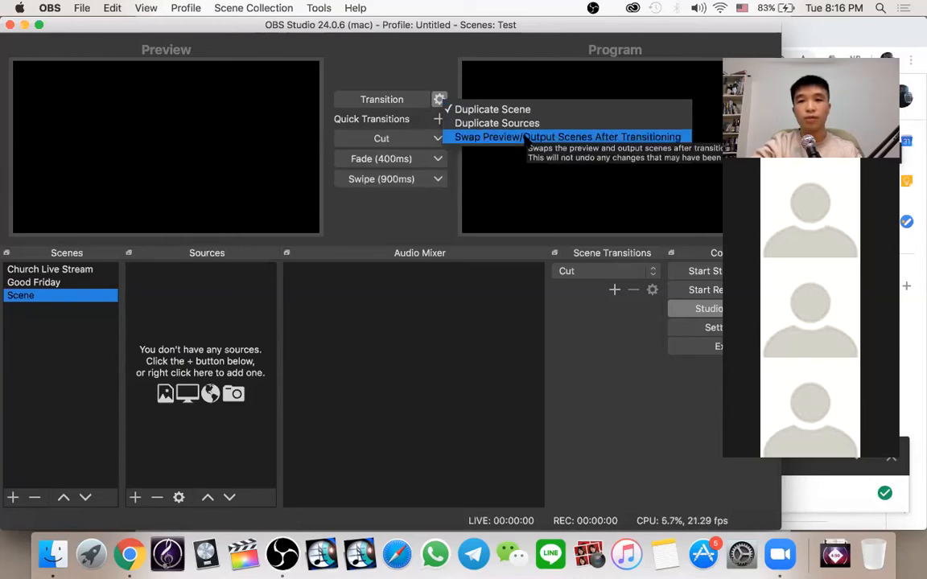
{"action": "left_click", "coordinate": [432, 75]}
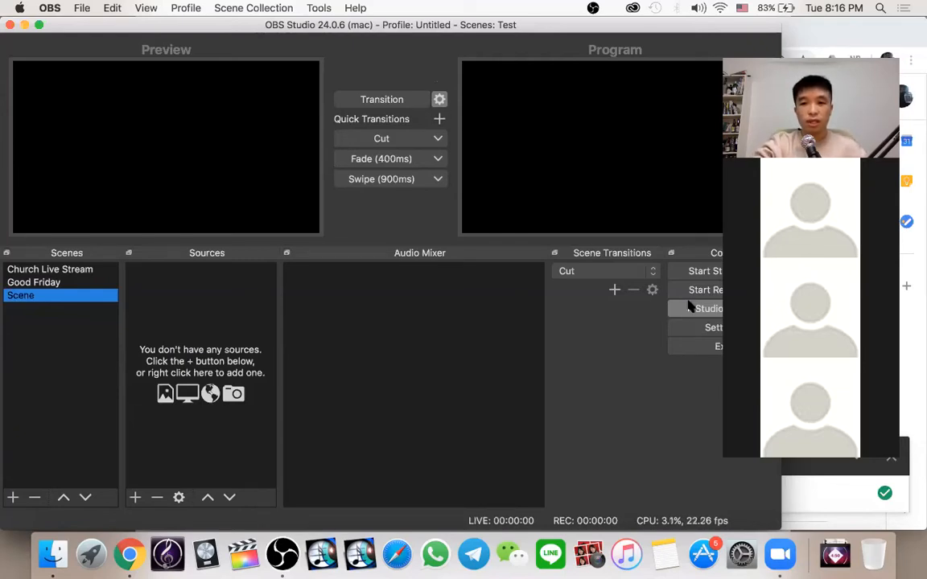
{"action": "left_click", "coordinate": [439, 98]}
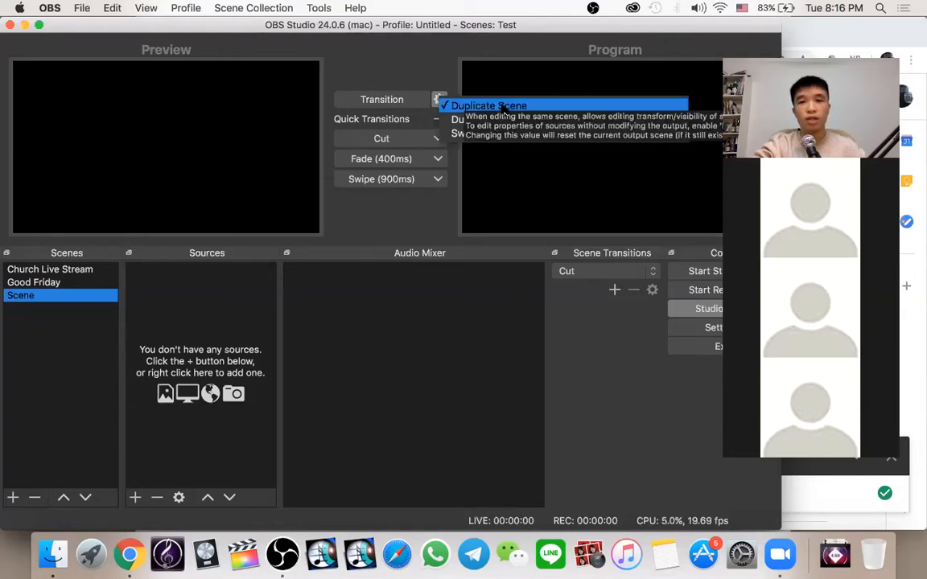
{"action": "left_click", "coordinate": [424, 70]}
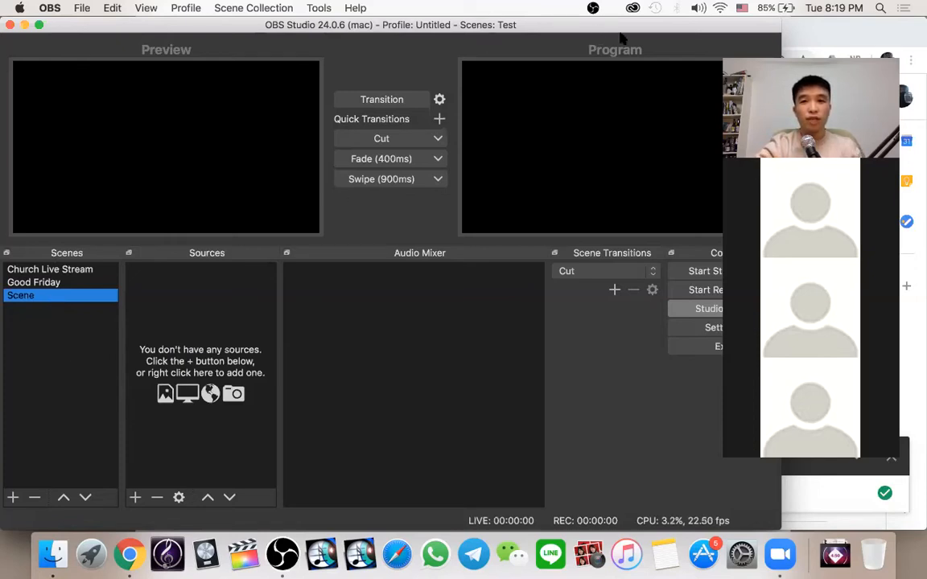
Annotate the shared screen with six horizontal lines stacked below the last entry in the scene list, and clear the drawings.
{"action": "left_click", "coordinate": [573, 31]}
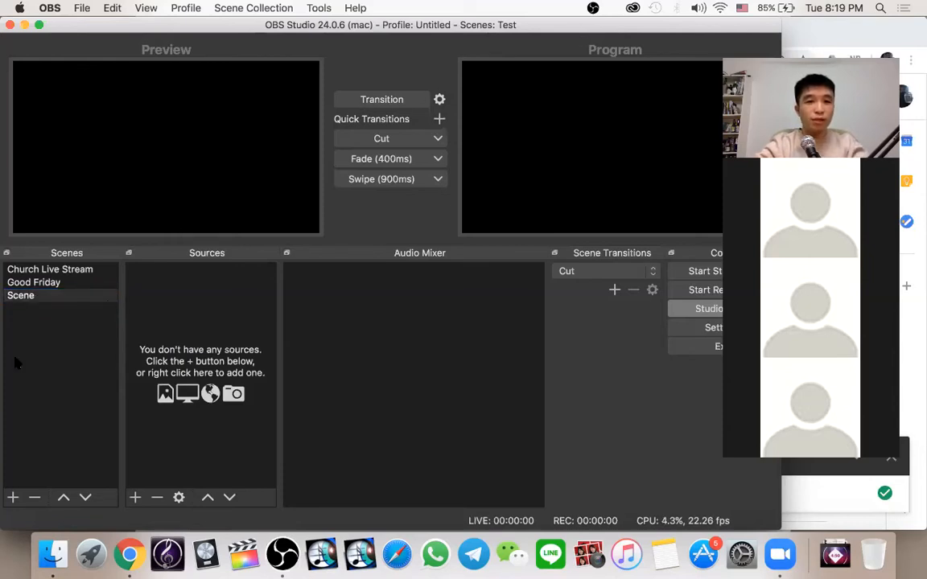
{"action": "left_click_drag", "start_coordinate": [11, 305], "coordinate": [76, 309]}
{"action": "left_click_drag", "start_coordinate": [12, 320], "coordinate": [69, 320]}
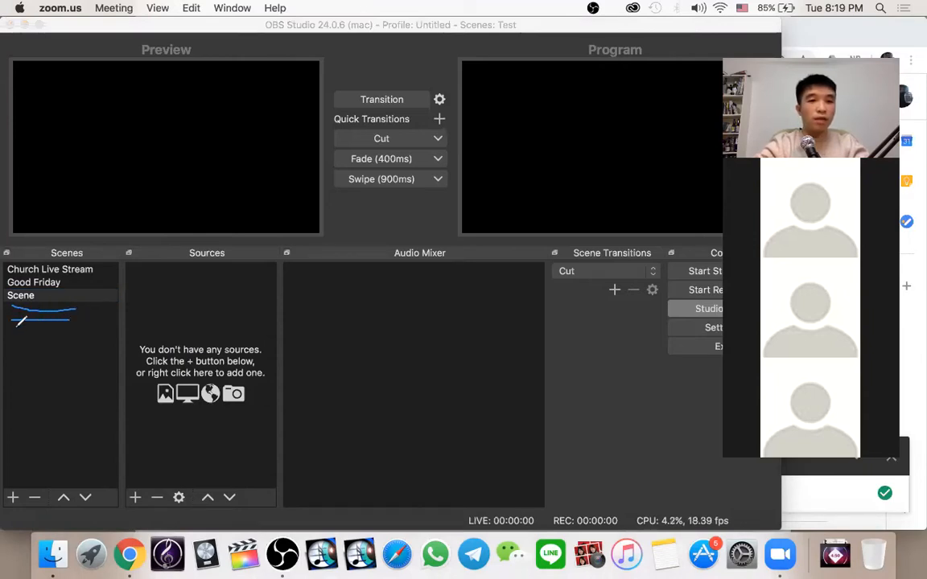
{"action": "left_click_drag", "start_coordinate": [12, 331], "coordinate": [75, 331]}
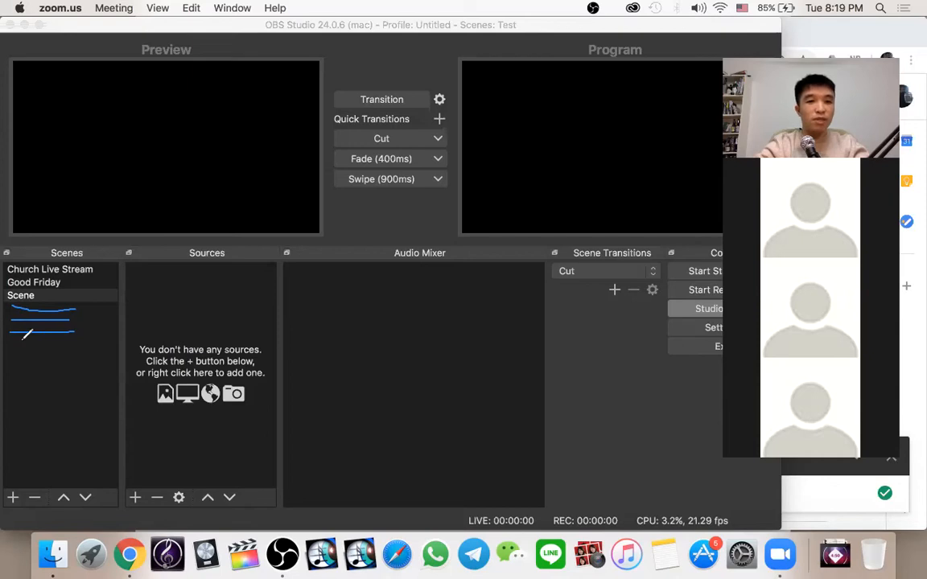
{"action": "left_click_drag", "start_coordinate": [9, 346], "coordinate": [75, 345]}
{"action": "left_click_drag", "start_coordinate": [6, 364], "coordinate": [78, 364]}
{"action": "left_click_drag", "start_coordinate": [10, 389], "coordinate": [77, 389]}
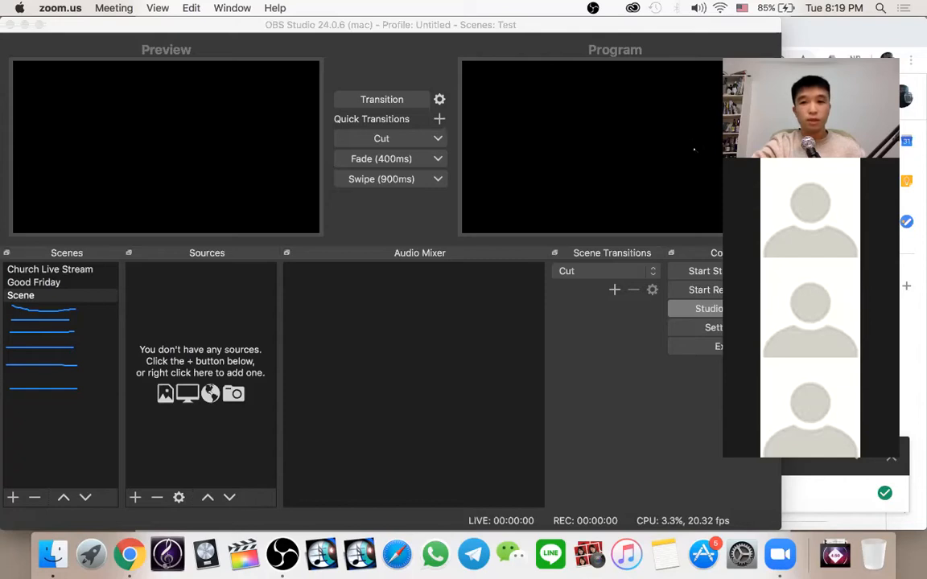
{"action": "left_click", "coordinate": [79, 125]}
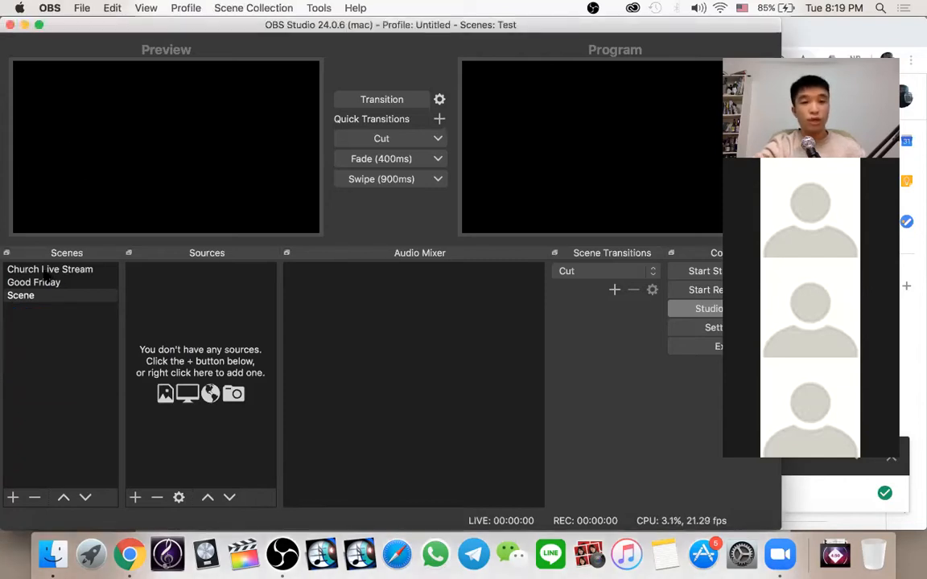
Examine the sources of the Church Live Stream scene, including Welcome, Pre PPT, Prelude, Songs Vid, Sermon PPT and Sermon Vid.
{"action": "left_click", "coordinate": [62, 271]}
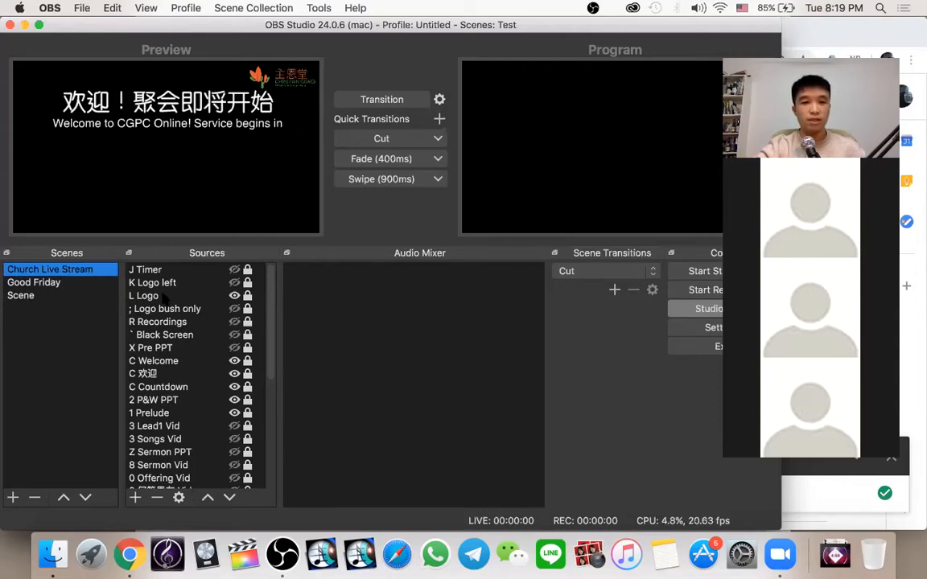
{"action": "scroll", "coordinate": [165, 297], "scroll_direction": "down", "scroll_amount": 2}
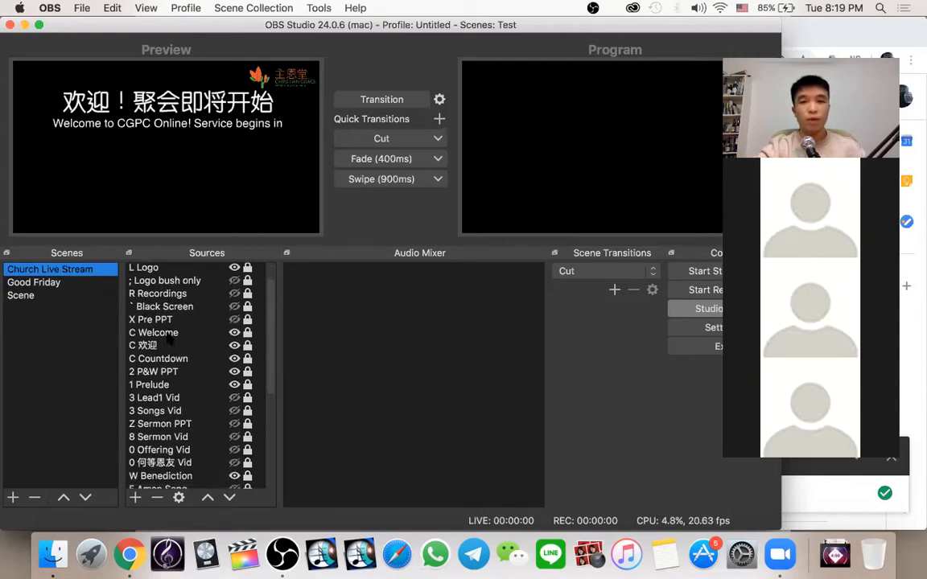
{"action": "left_click", "coordinate": [165, 334]}
{"action": "scroll", "coordinate": [169, 338], "scroll_direction": "down", "scroll_amount": 1}
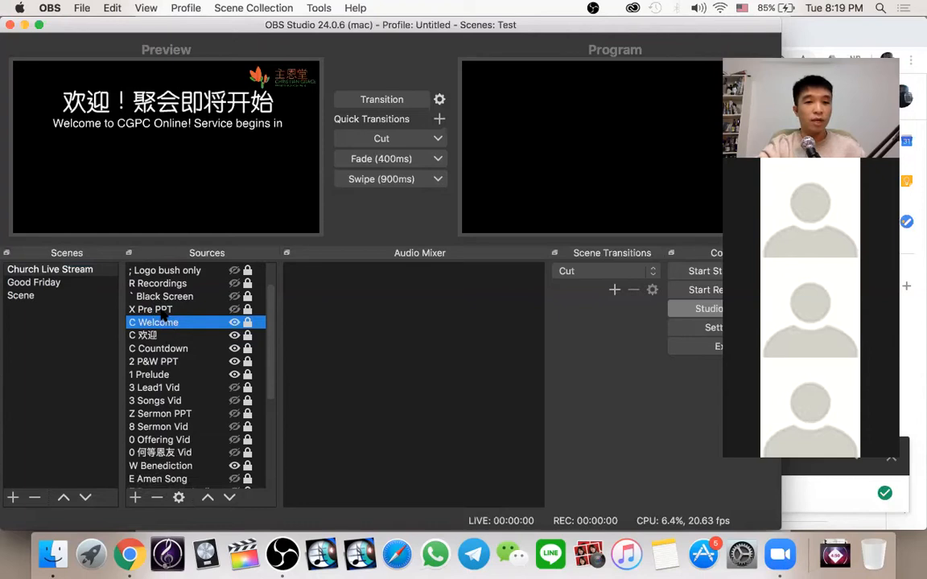
{"action": "left_click", "coordinate": [162, 311]}
{"action": "scroll", "coordinate": [165, 351], "scroll_direction": "down", "scroll_amount": 2}
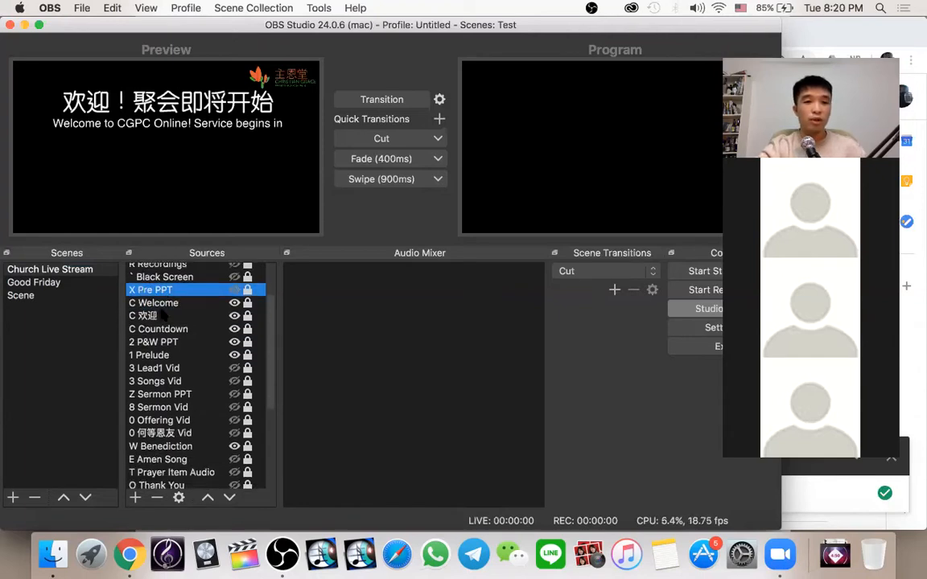
{"action": "left_click", "coordinate": [161, 353]}
{"action": "scroll", "coordinate": [173, 356], "scroll_direction": "down", "scroll_amount": 2}
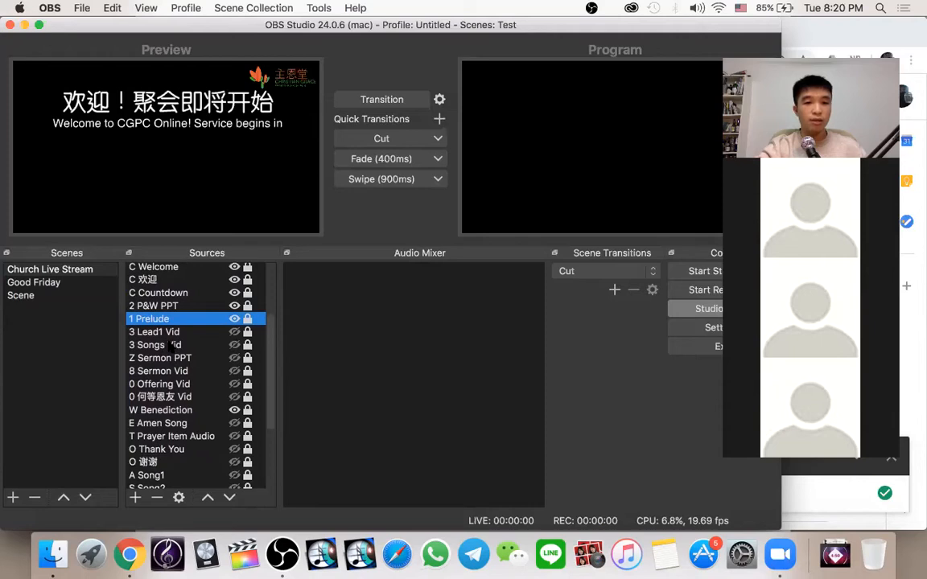
{"action": "left_click", "coordinate": [171, 344]}
{"action": "left_click", "coordinate": [180, 358]}
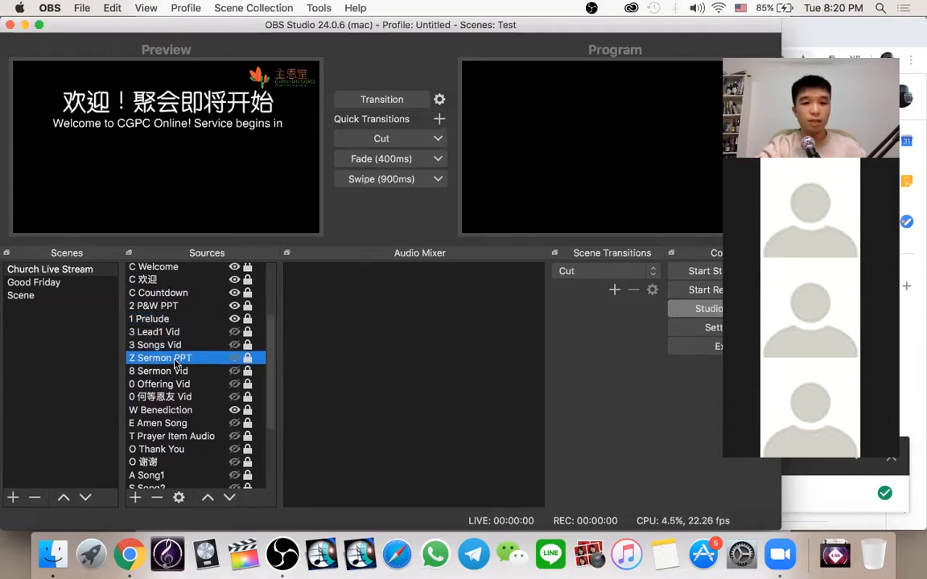
{"action": "left_click", "coordinate": [184, 371]}
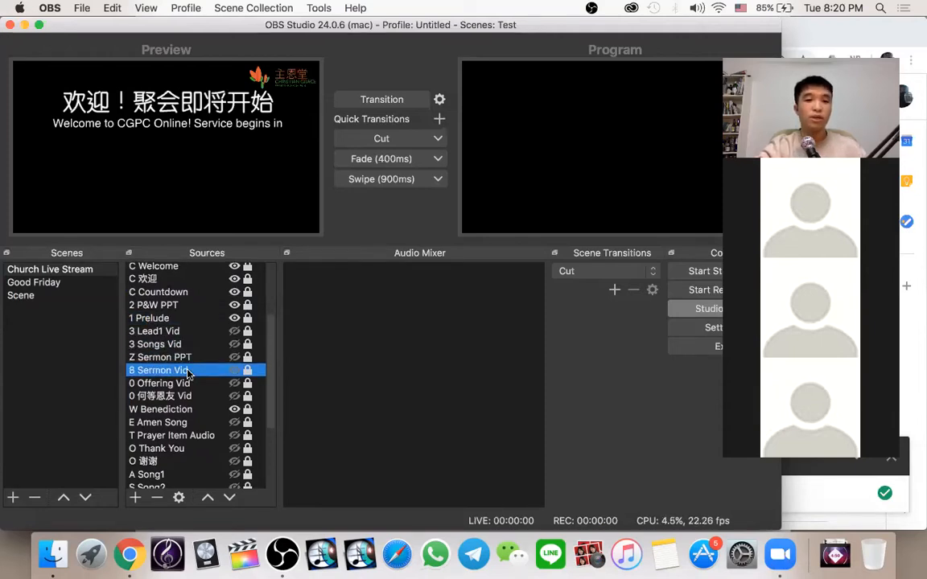
{"action": "scroll", "coordinate": [187, 374], "scroll_direction": "down", "scroll_amount": 5}
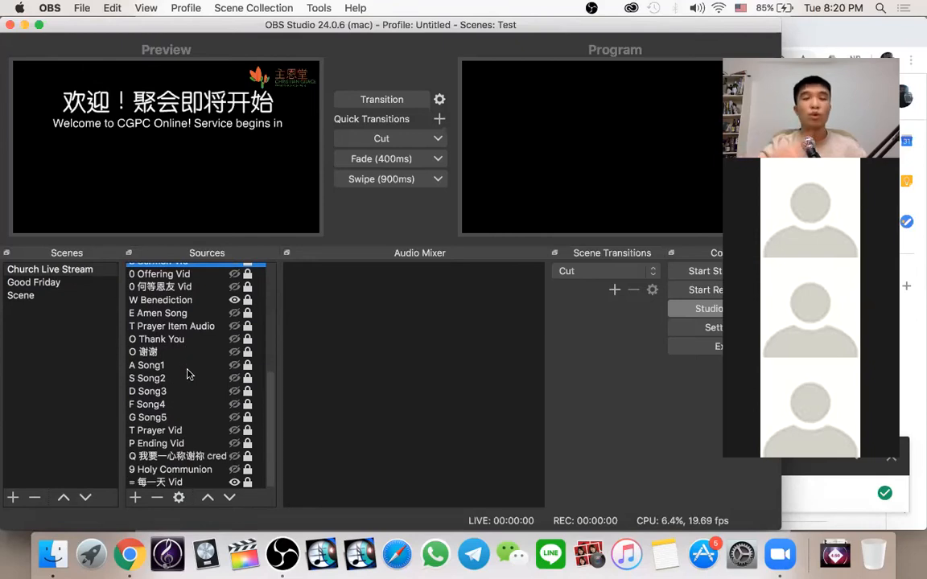
{"action": "left_click", "coordinate": [52, 271]}
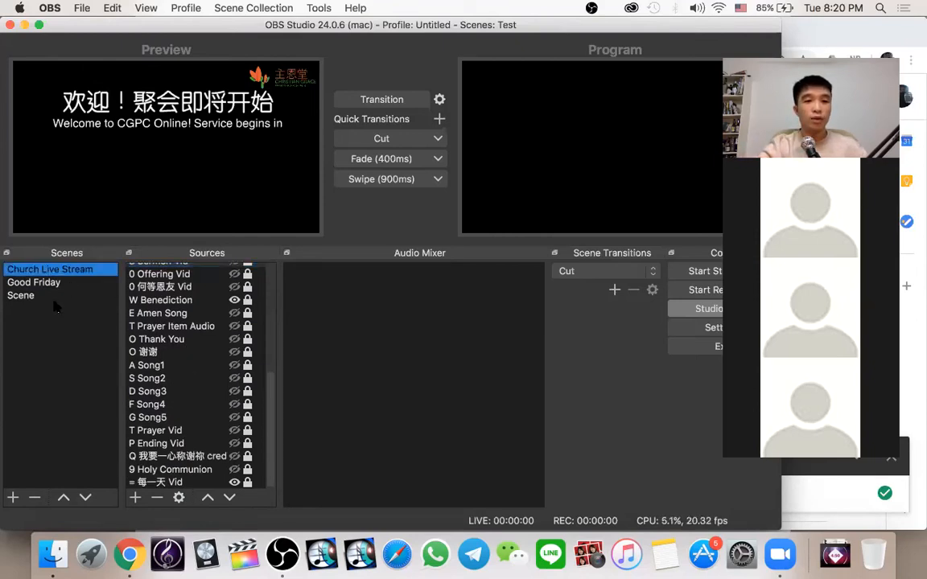
Compare the source list of the scene named Scene with that of Church Live Stream, ending on Scene.
{"action": "left_click", "coordinate": [53, 296]}
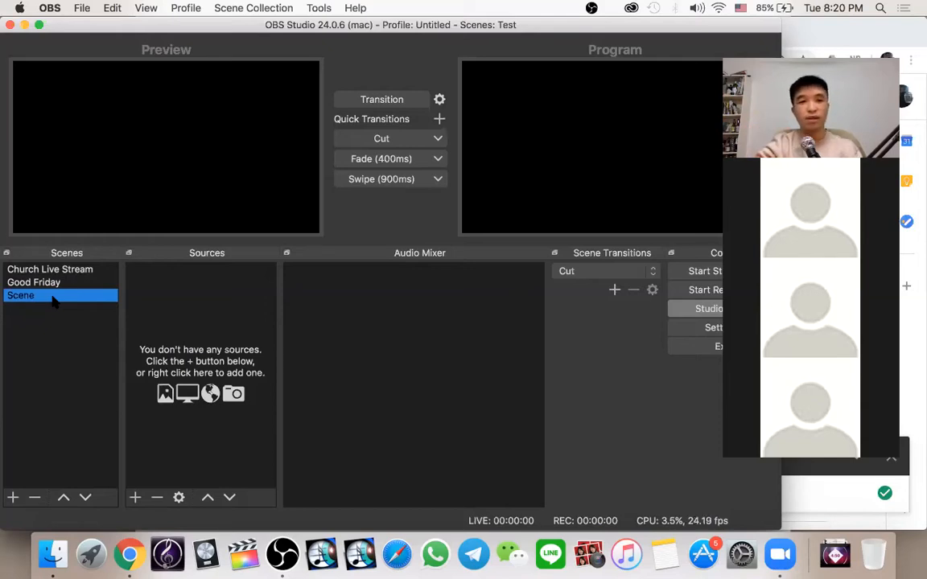
{"action": "left_click", "coordinate": [50, 271]}
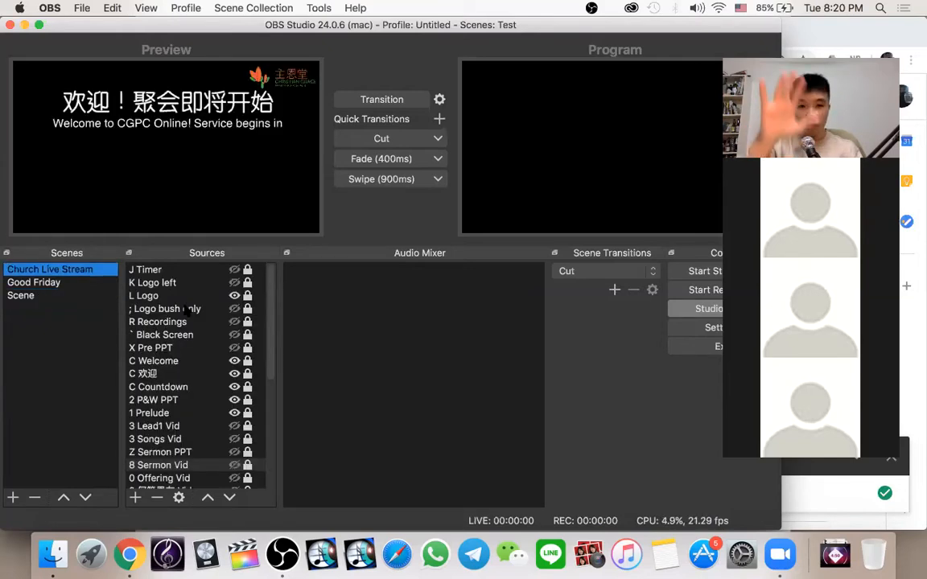
{"action": "scroll", "coordinate": [185, 309], "scroll_direction": "down", "scroll_amount": 10}
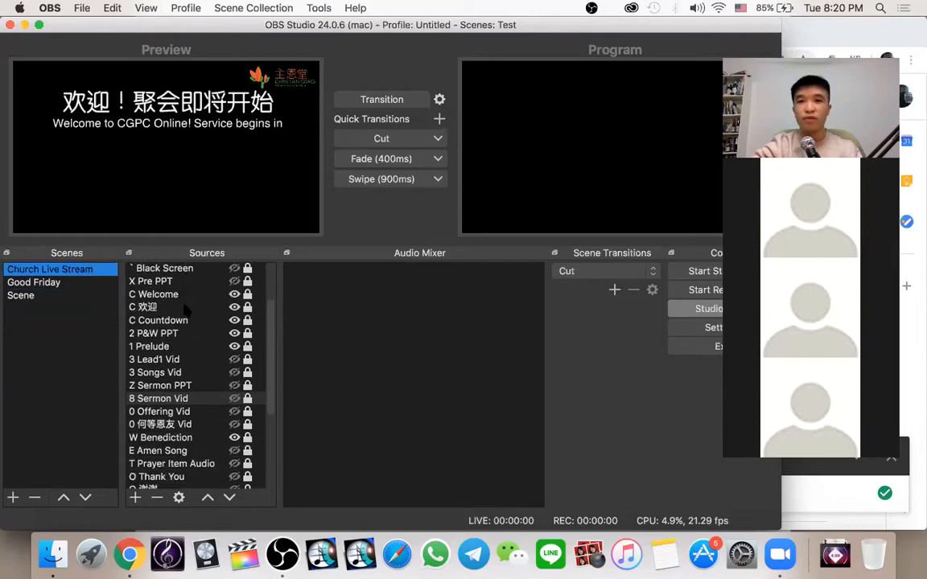
{"action": "scroll", "coordinate": [185, 309], "scroll_direction": "up", "scroll_amount": 10}
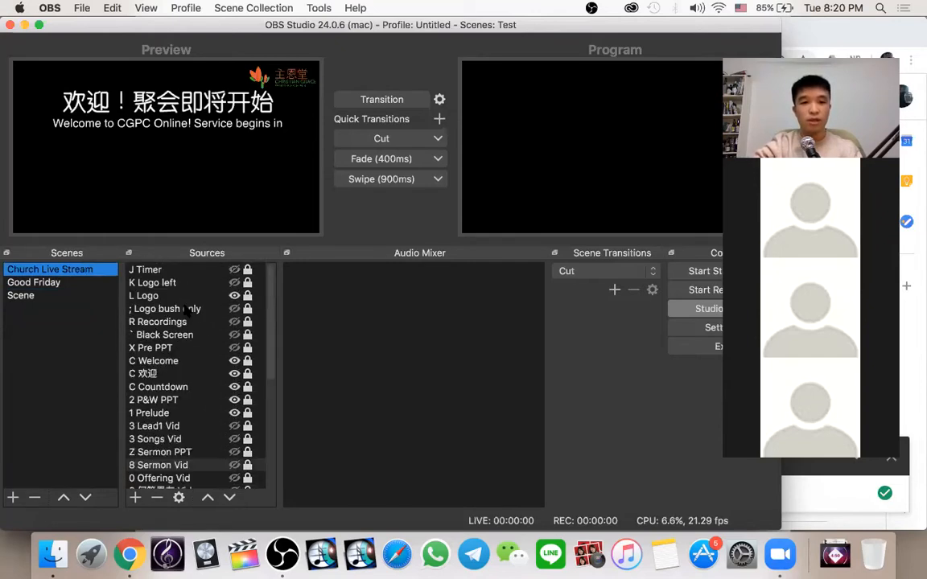
{"action": "left_click", "coordinate": [39, 296]}
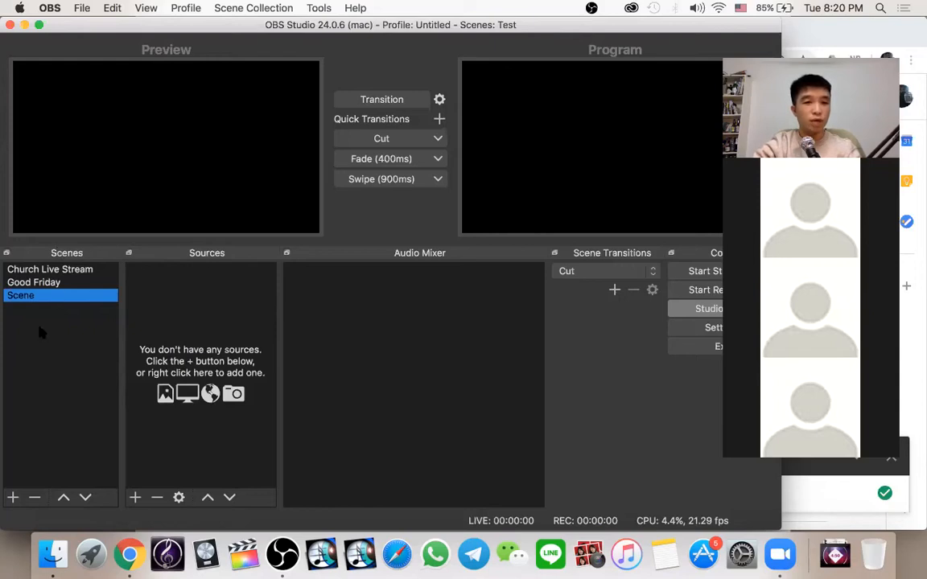
Add a scene with the default name Scene 2 and move it to the top of the scene list.
{"action": "left_click", "coordinate": [12, 500]}
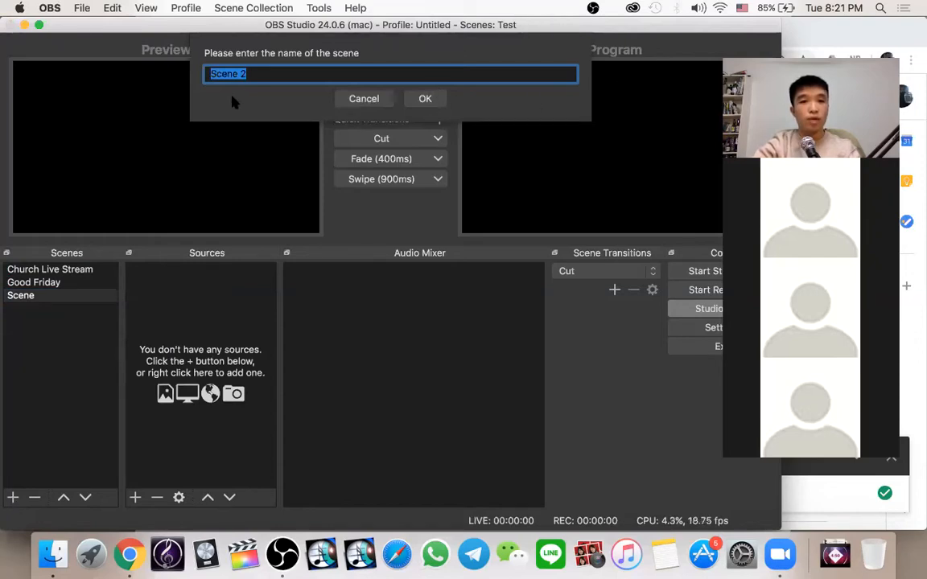
{"action": "left_click", "coordinate": [424, 97]}
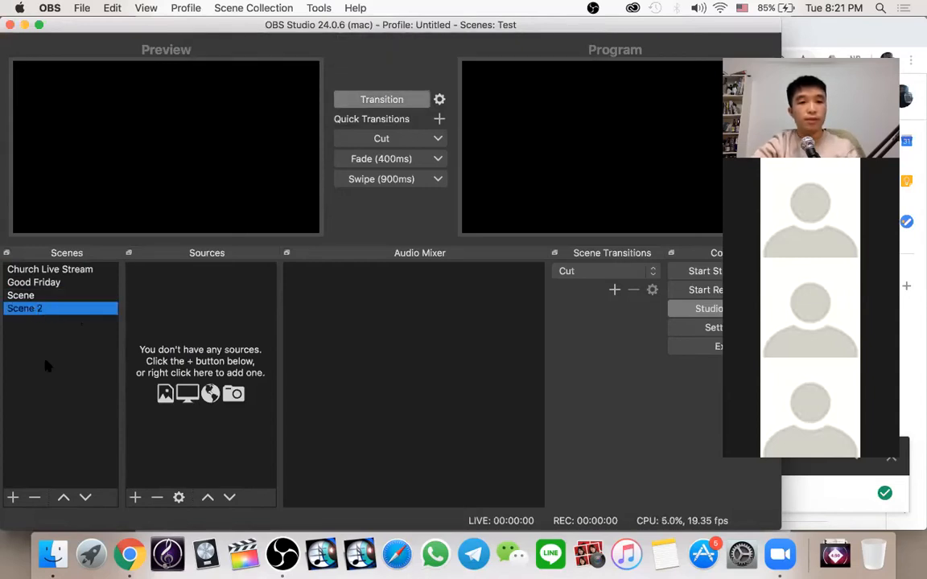
{"action": "left_click", "coordinate": [64, 497]}
{"action": "left_click", "coordinate": [64, 497]}
{"action": "left_click", "coordinate": [63, 497]}
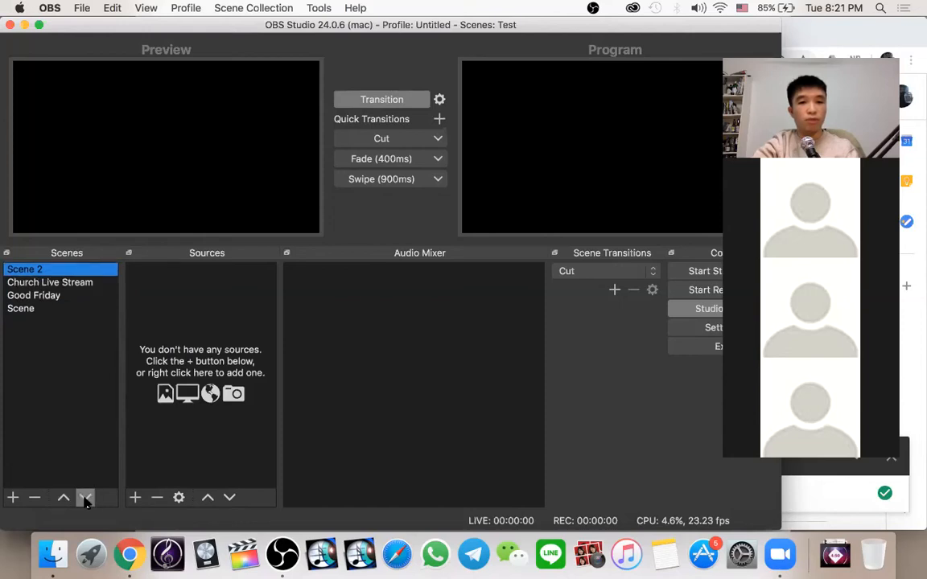
Move Scene 2 back to the end of the scene list and remove it.
{"action": "left_click", "coordinate": [86, 498]}
{"action": "left_click", "coordinate": [86, 498]}
{"action": "left_click", "coordinate": [86, 499]}
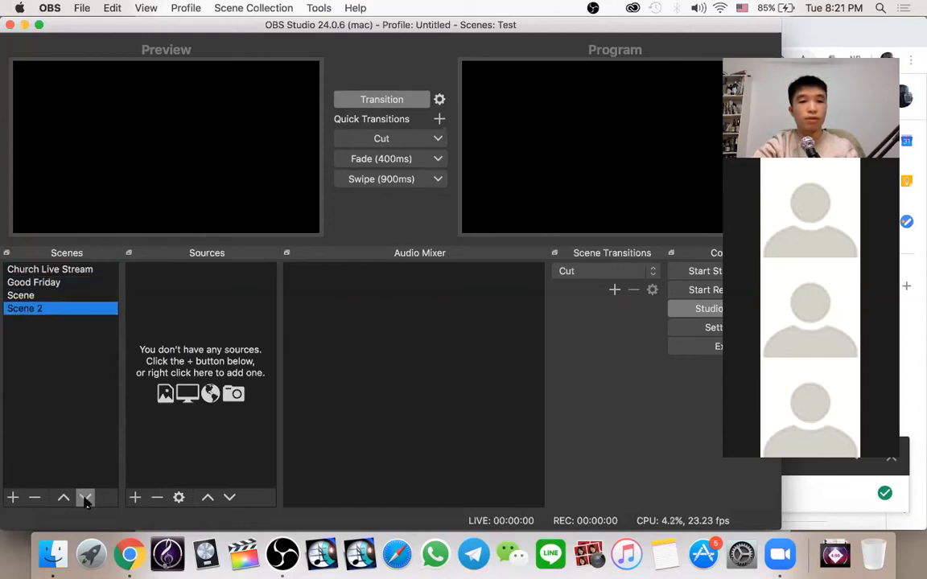
{"action": "left_click", "coordinate": [35, 498]}
{"action": "left_click", "coordinate": [487, 290]}
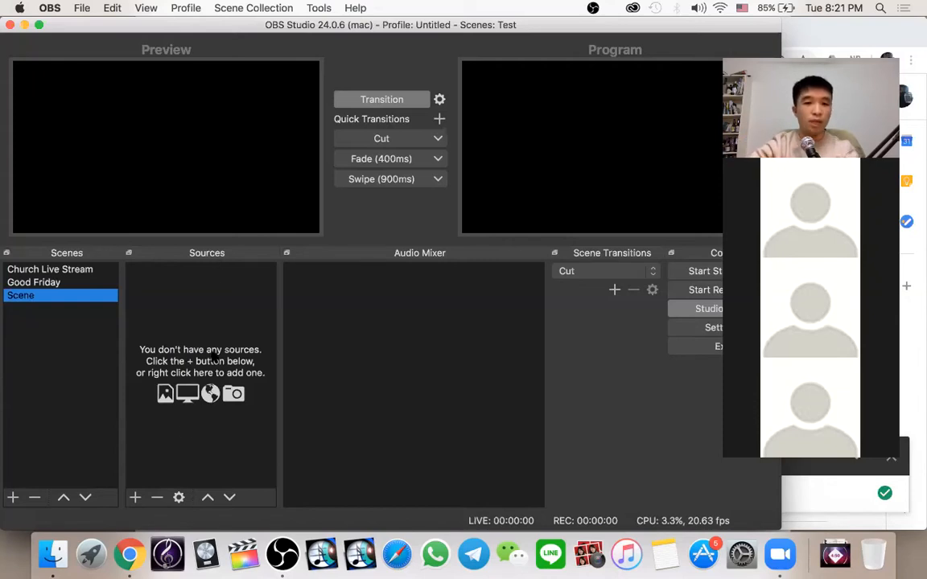
{"action": "left_click", "coordinate": [134, 498]}
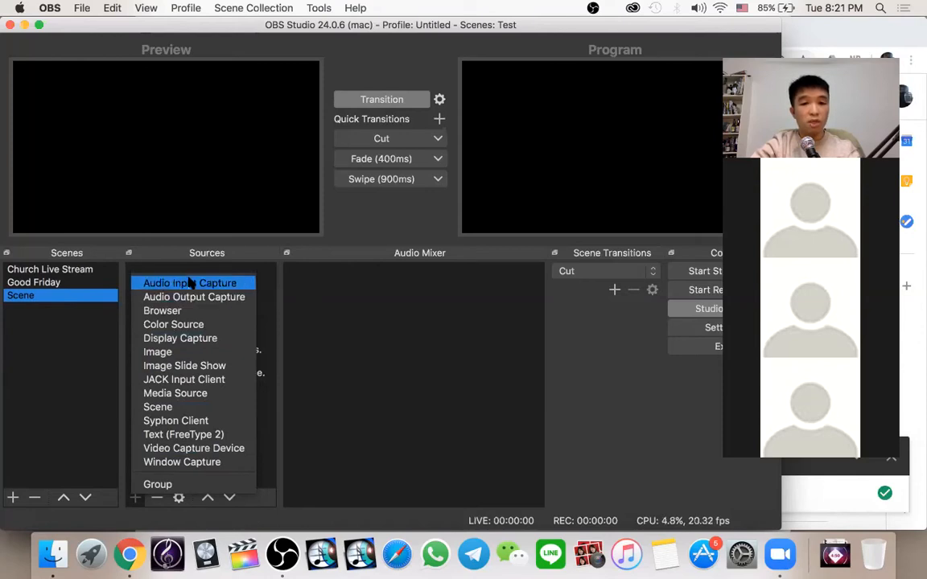
{"action": "left_click", "coordinate": [219, 341]}
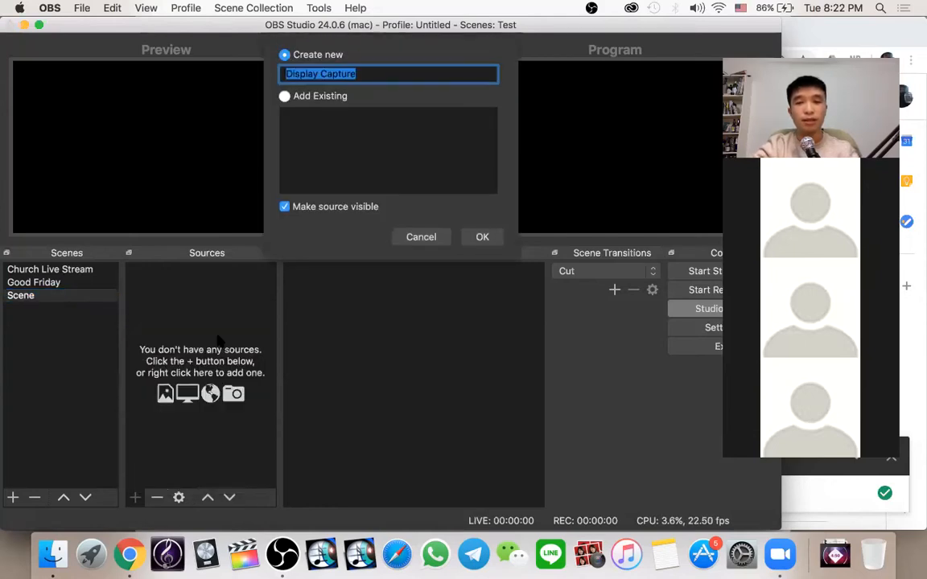
{"action": "key", "text": "Return"}
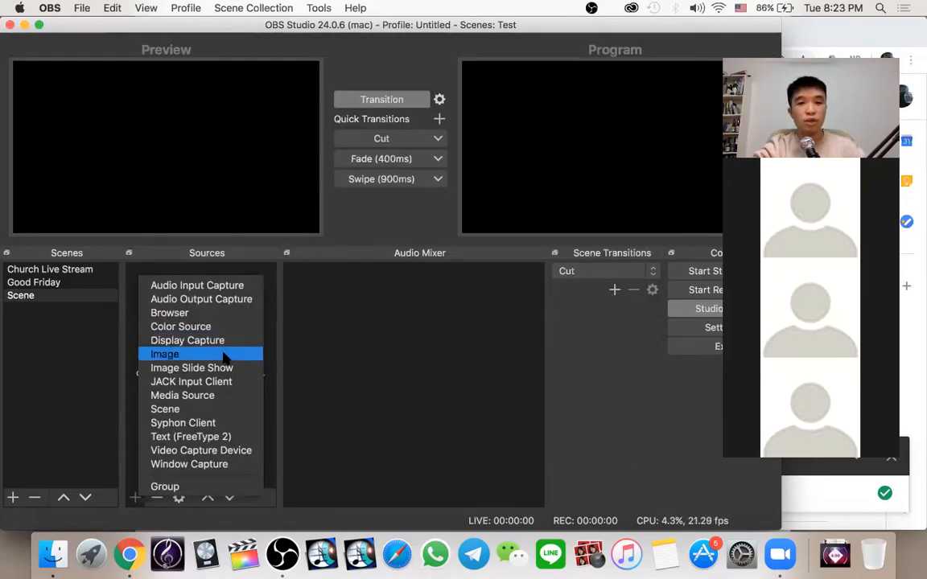
Create a new Video Capture Device source named Webcam in the scene named Scene.
{"action": "left_click", "coordinate": [207, 452]}
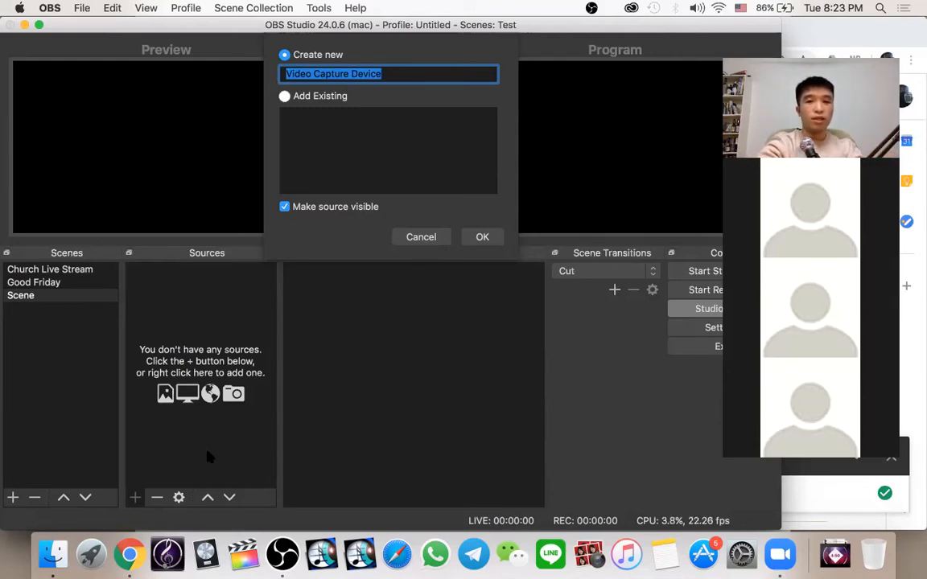
{"action": "type", "text": "We"}
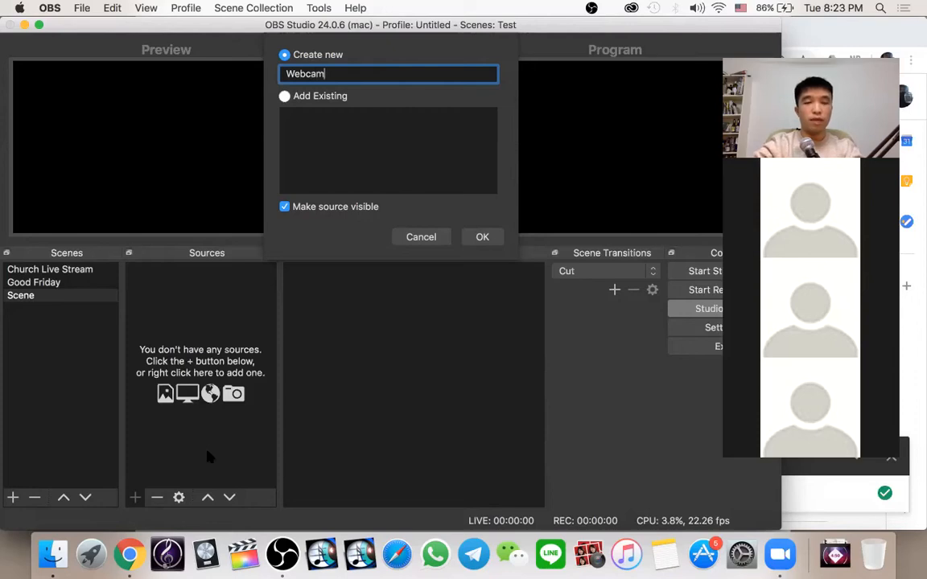
{"action": "type", "text": "bcam"}
{"action": "key", "text": "Return"}
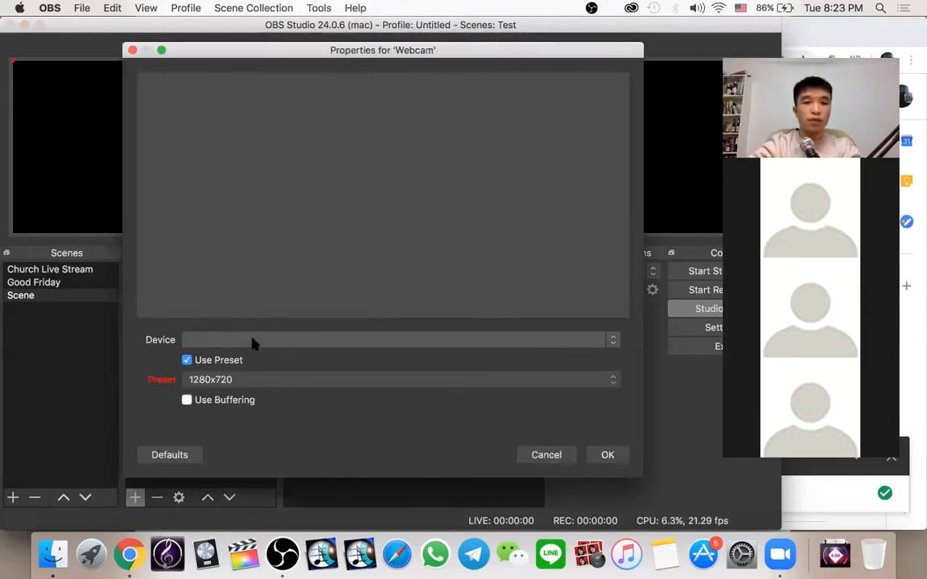
Set the Webcam source's device to FaceTime HD Camera and accept its properties.
{"action": "left_click", "coordinate": [252, 340]}
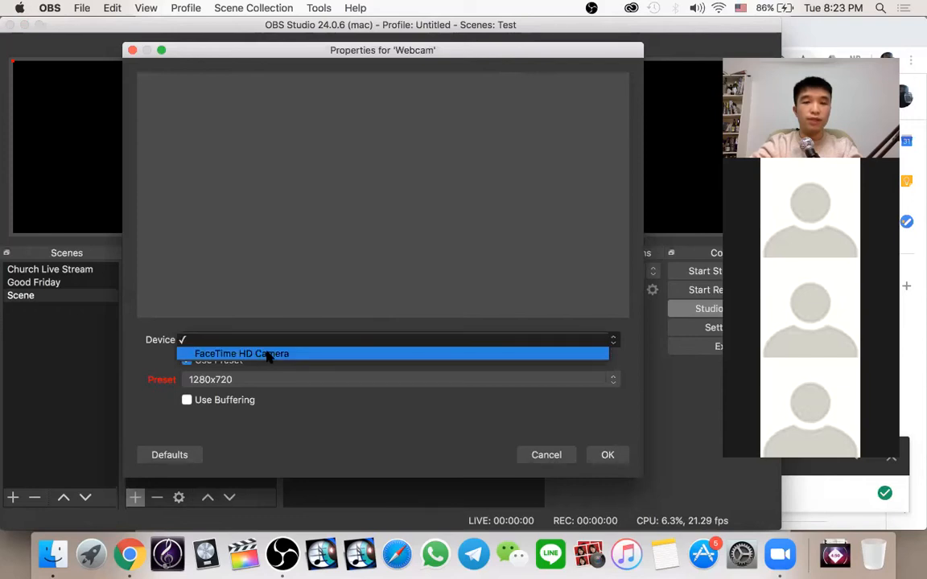
{"action": "left_click", "coordinate": [269, 355]}
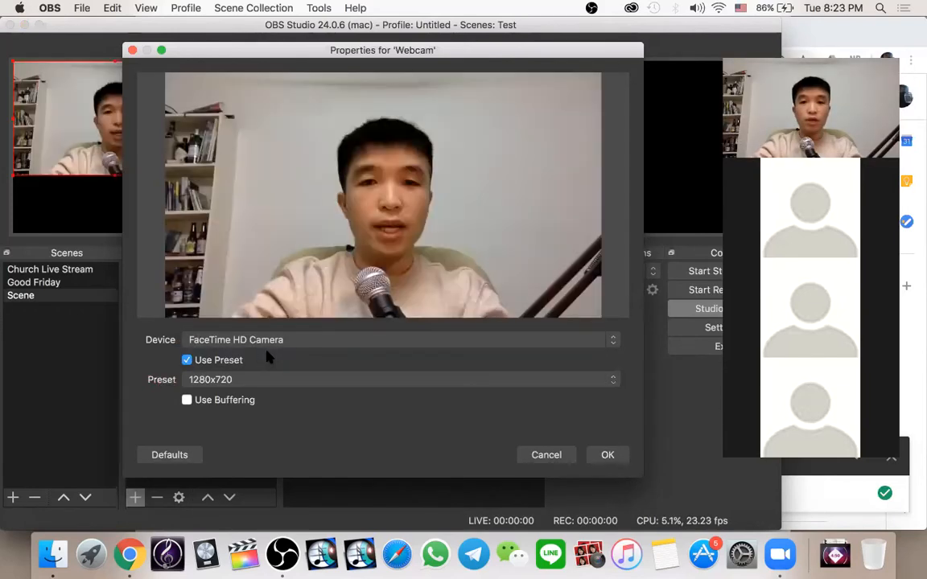
{"action": "left_click", "coordinate": [607, 456]}
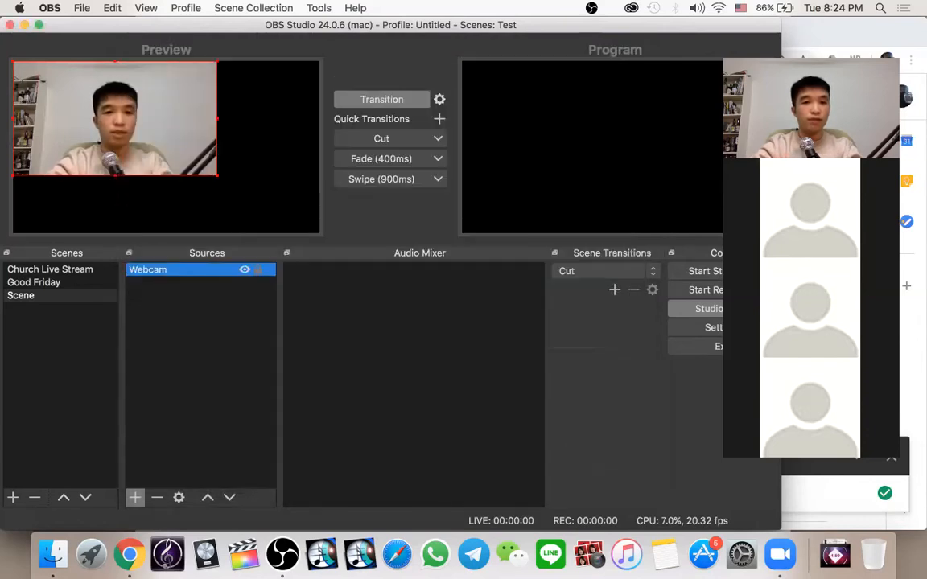
Review the device and resolution preset options of the Webcam source, leaving its settings as they are.
{"action": "left_click", "coordinate": [136, 498]}
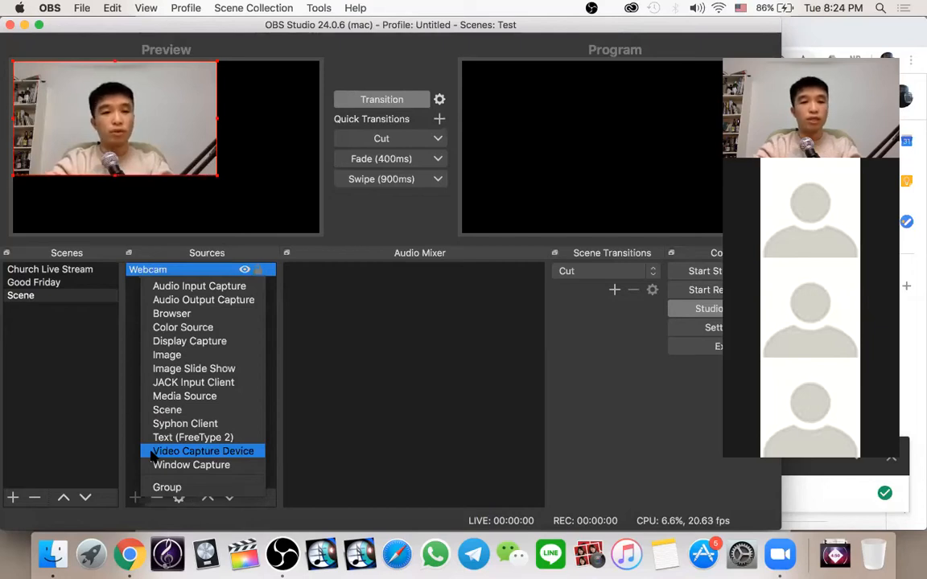
{"action": "left_click", "coordinate": [304, 419]}
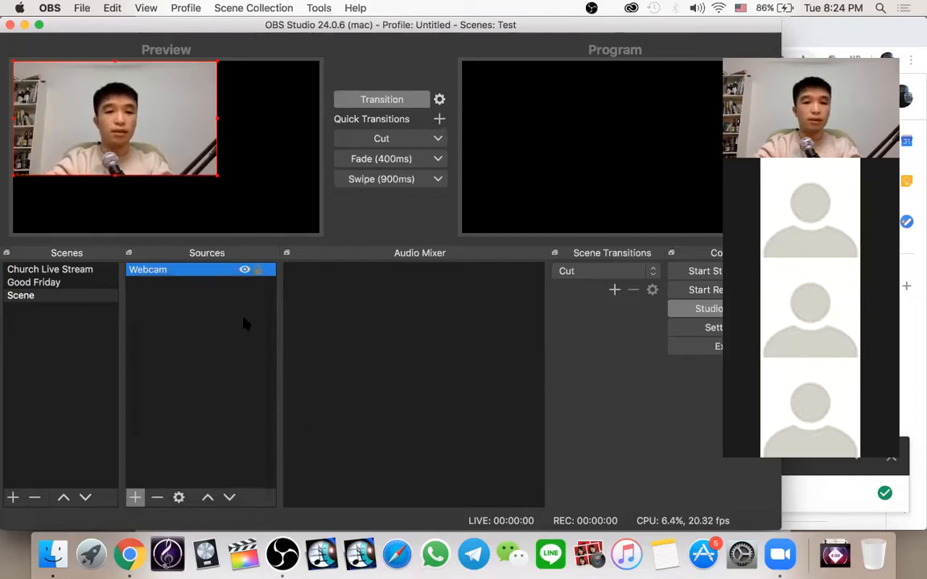
{"action": "double_click", "coordinate": [192, 274]}
{"action": "left_click", "coordinate": [319, 341]}
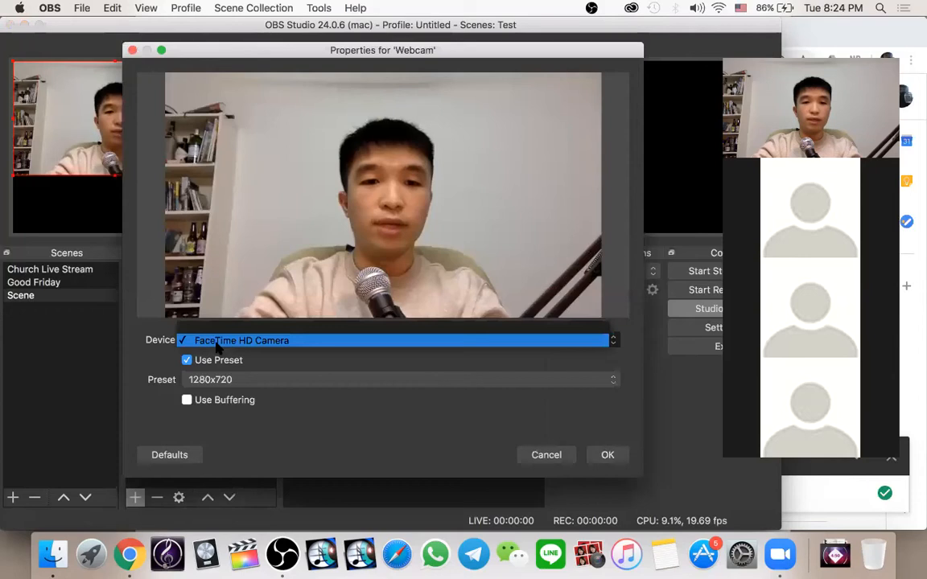
{"action": "left_click", "coordinate": [319, 361]}
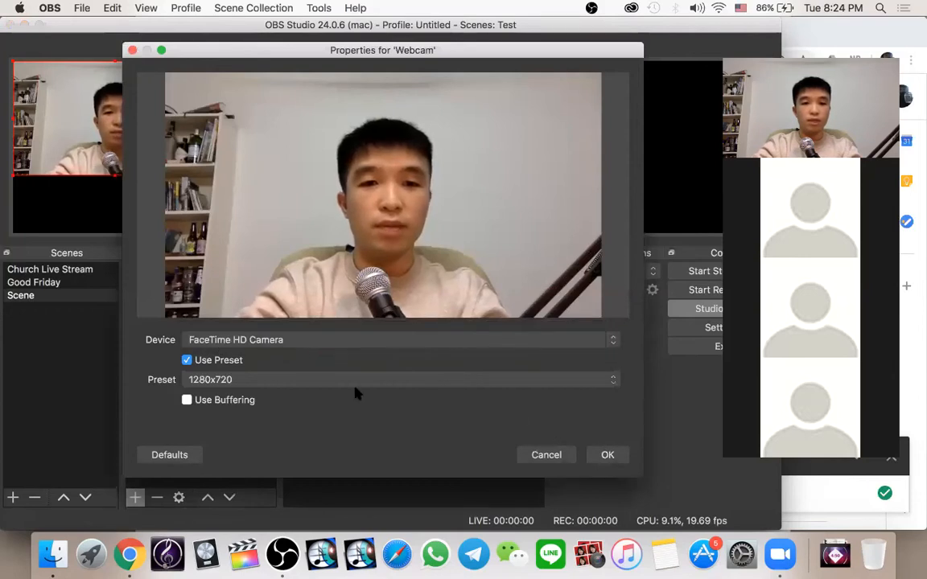
{"action": "left_click", "coordinate": [406, 379]}
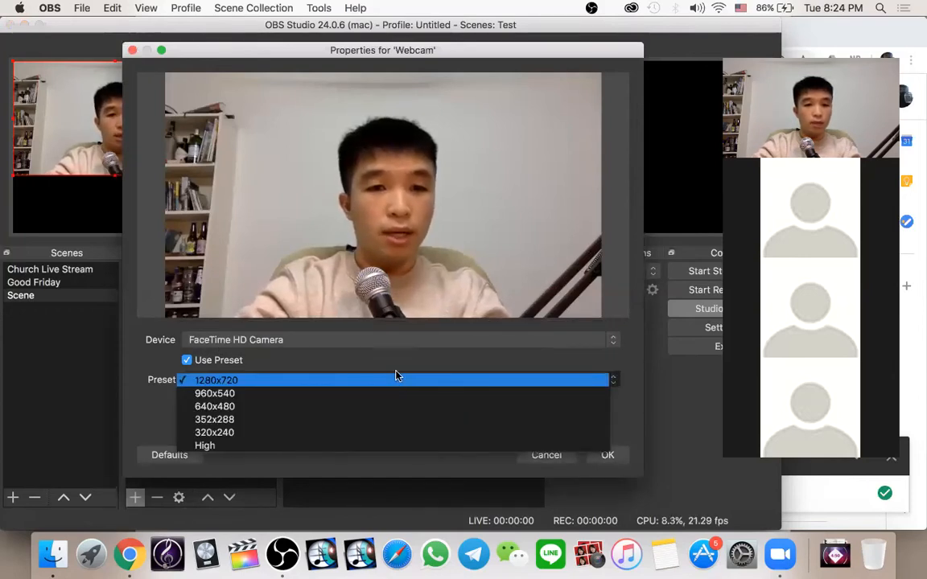
{"action": "left_click", "coordinate": [387, 358]}
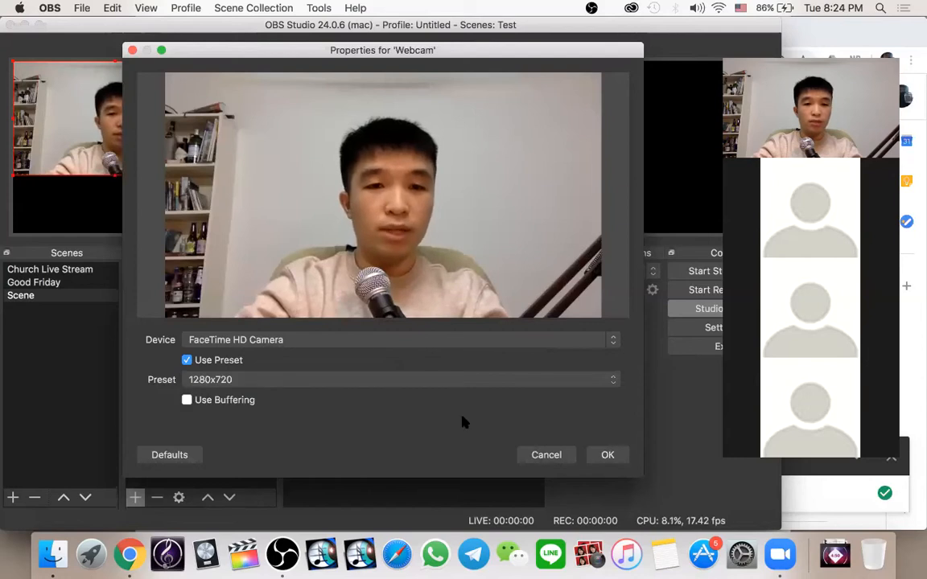
{"action": "left_click", "coordinate": [334, 379]}
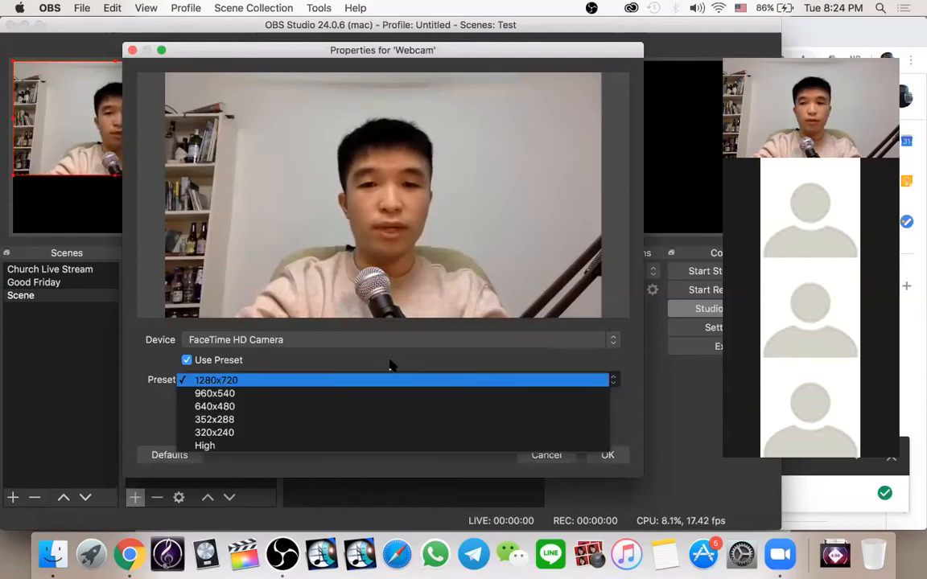
{"action": "left_click", "coordinate": [538, 451]}
{"action": "left_click", "coordinate": [544, 454]}
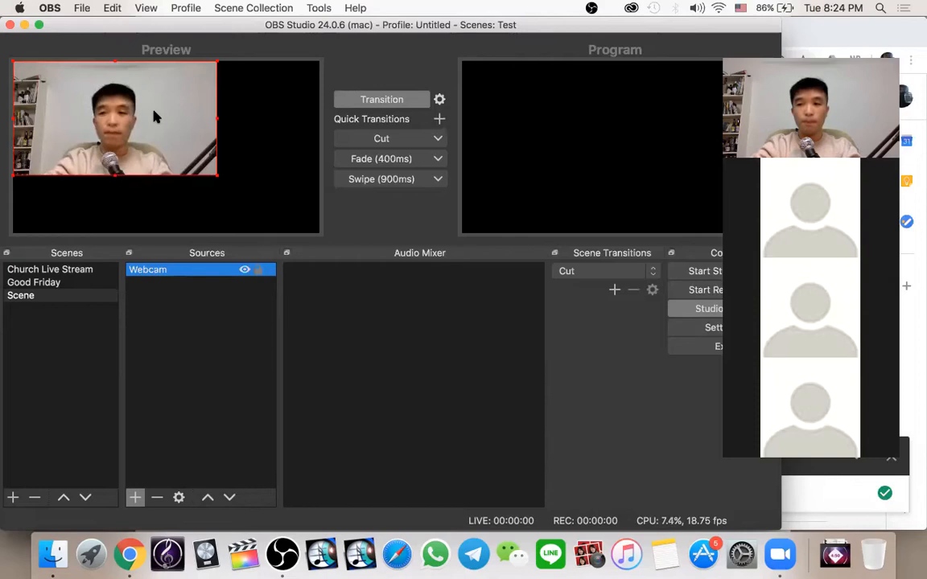
{"action": "left_click", "coordinate": [133, 497]}
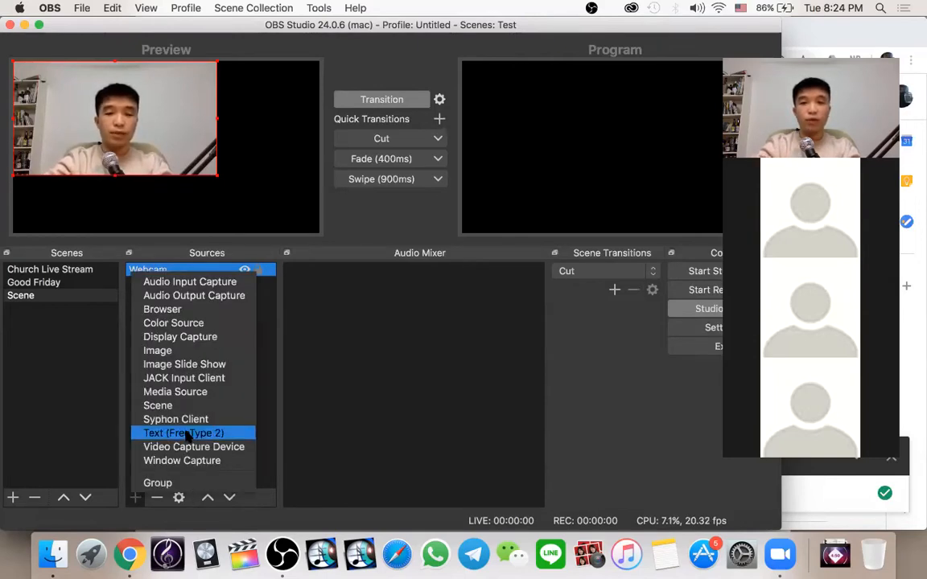
{"action": "left_click", "coordinate": [186, 436]}
{"action": "type", "text": "Welcome"}
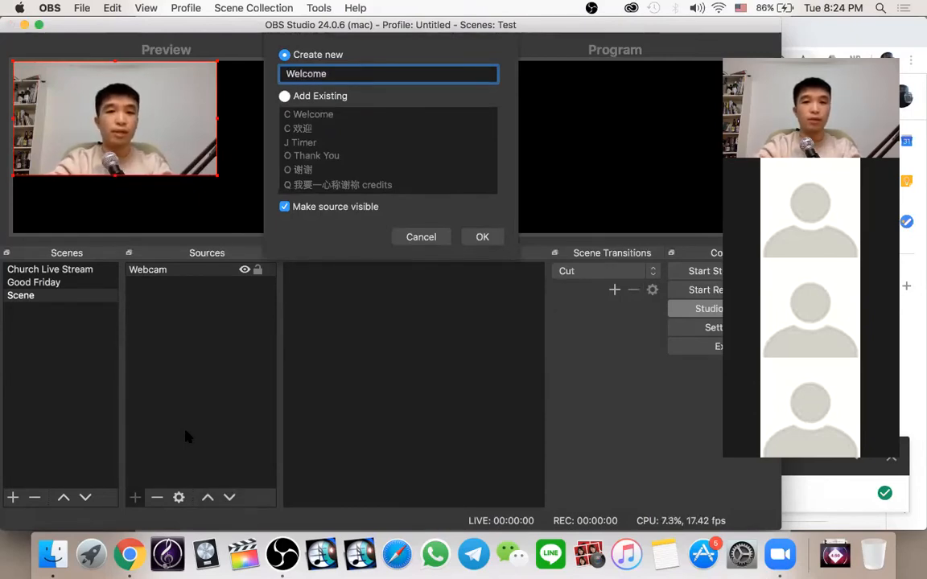
{"action": "key", "text": "Return"}
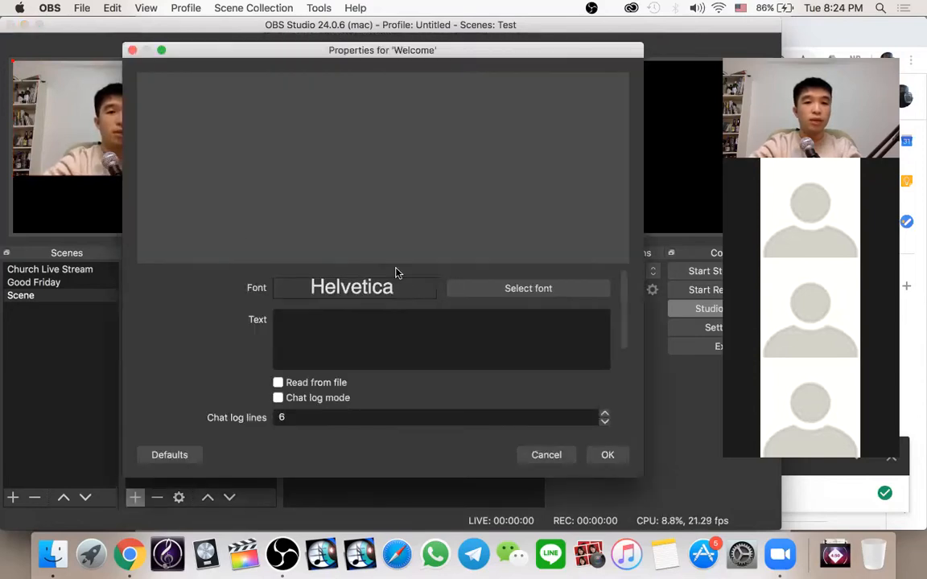
{"action": "left_click", "coordinate": [531, 454]}
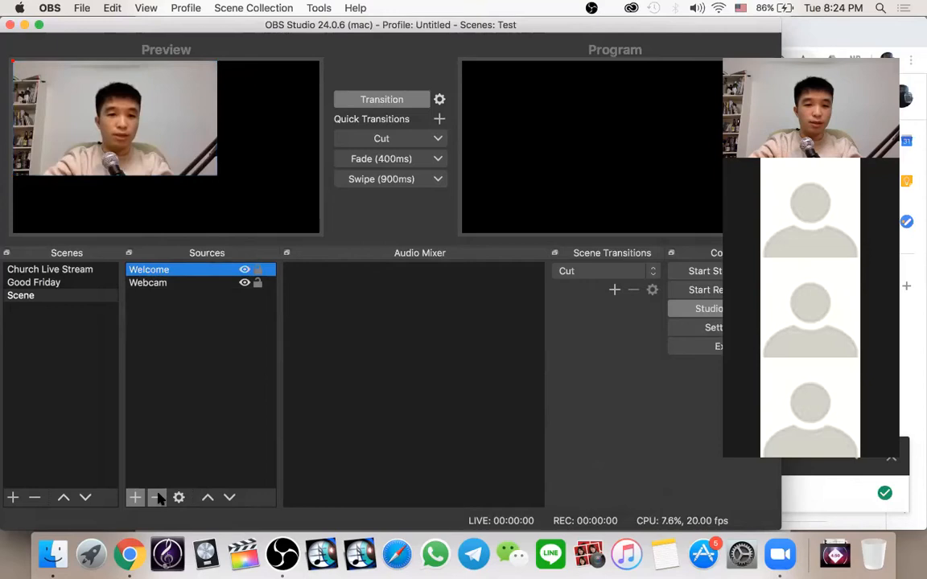
{"action": "key", "text": "Delete"}
{"action": "left_click", "coordinate": [487, 290]}
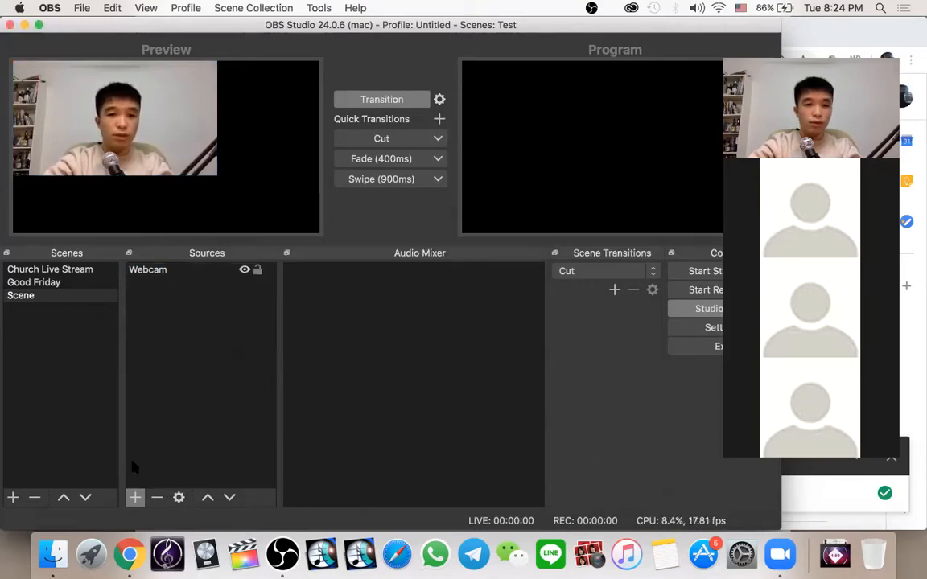
Create a new Text (FreeType 2) source named Welcome in the scene named Scene, with the text "Hello".
{"action": "left_click", "coordinate": [134, 498]}
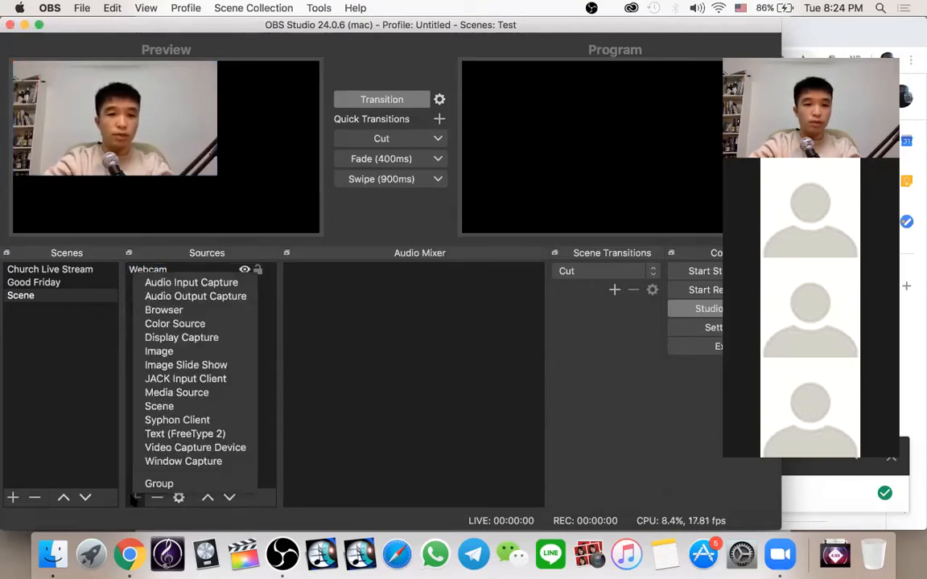
{"action": "left_click", "coordinate": [185, 434]}
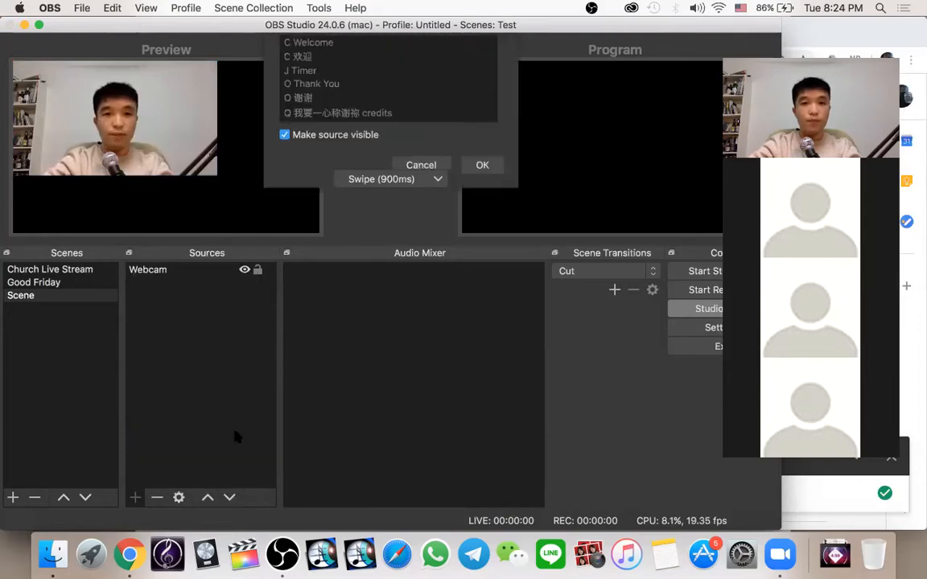
{"action": "type", "text": "Welcome"}
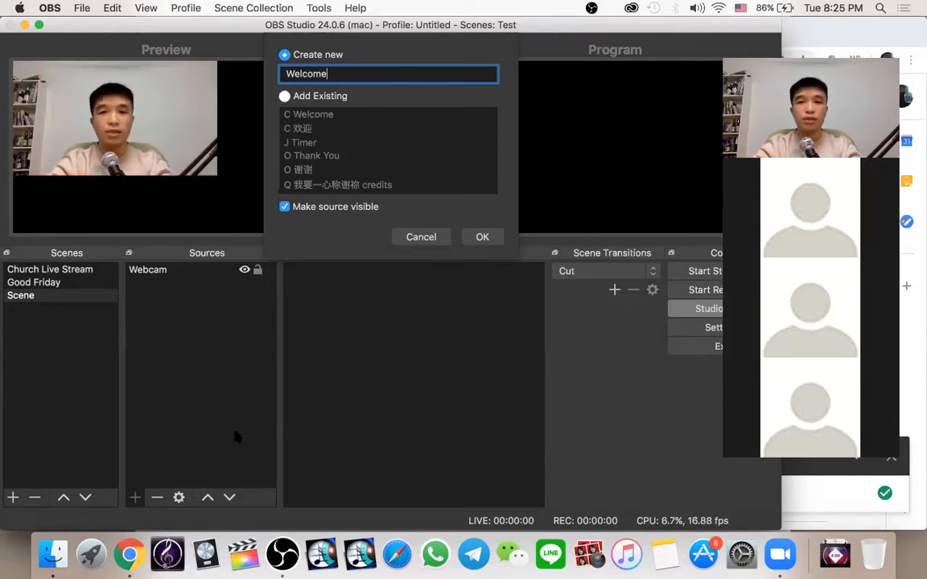
{"action": "key", "text": "Return"}
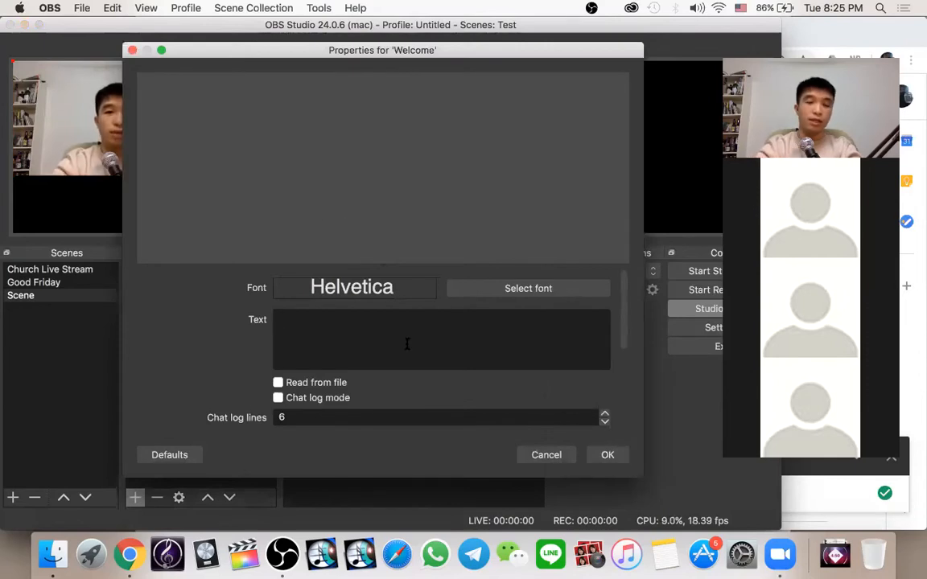
{"action": "left_click", "coordinate": [350, 329]}
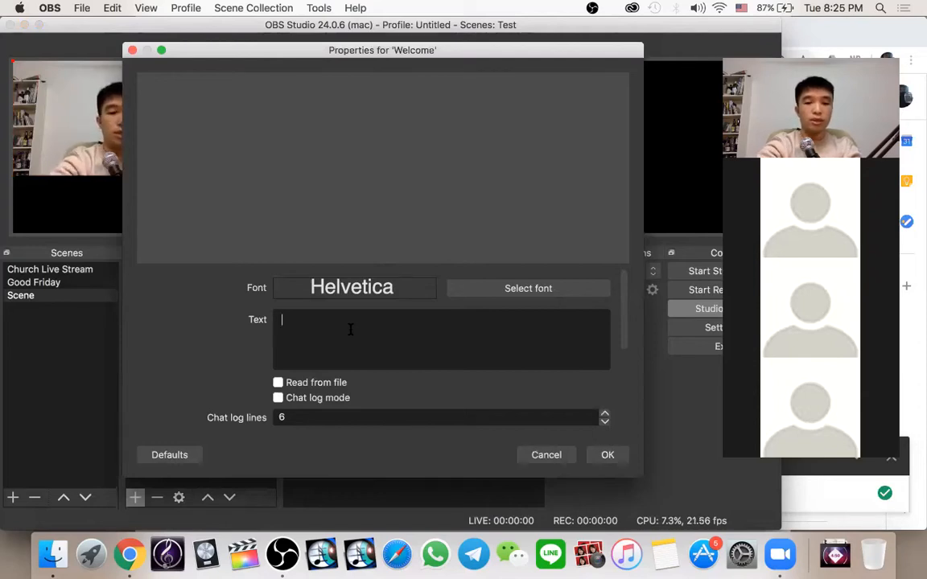
{"action": "type", "text": "Hello"}
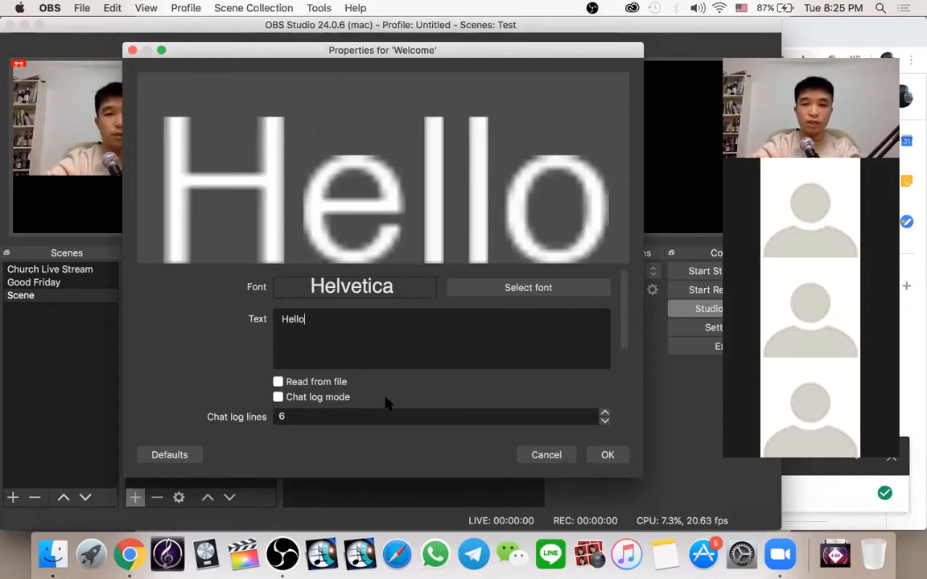
Set Color 1 of the Welcome text to green #00ff7f and accept the source's properties.
{"action": "scroll", "coordinate": [386, 402], "scroll_direction": "down", "scroll_amount": 5}
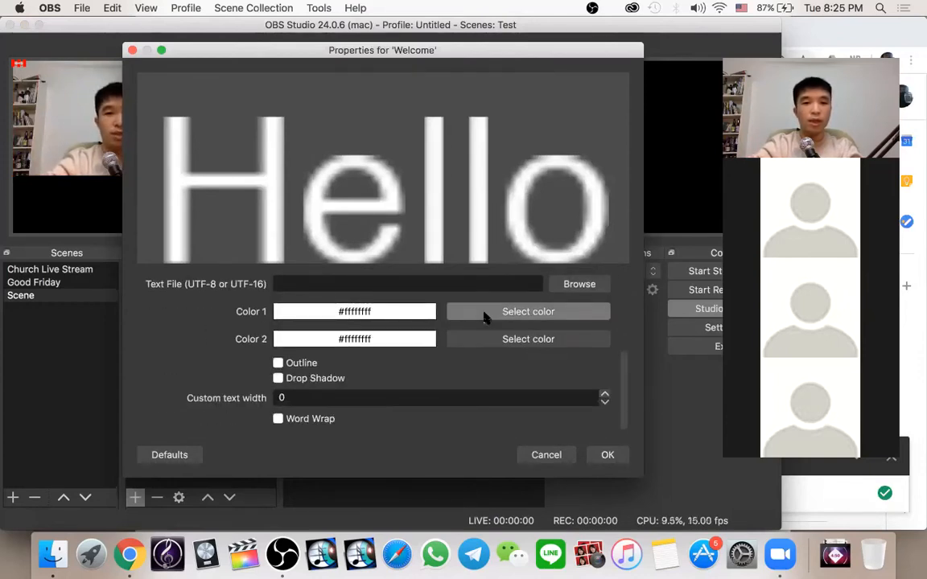
{"action": "scroll", "coordinate": [206, 326], "scroll_direction": "up", "scroll_amount": 3}
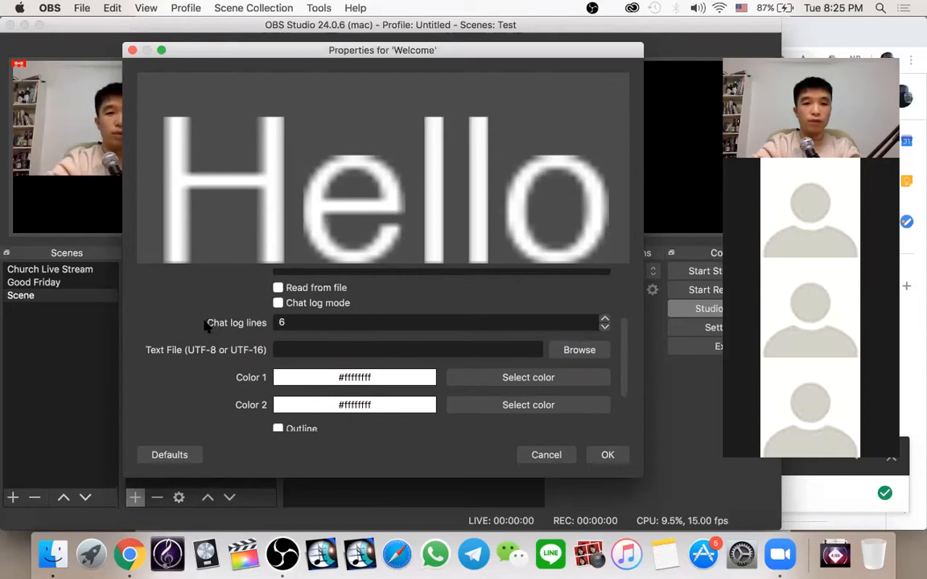
{"action": "scroll", "coordinate": [213, 321], "scroll_direction": "down", "scroll_amount": 2}
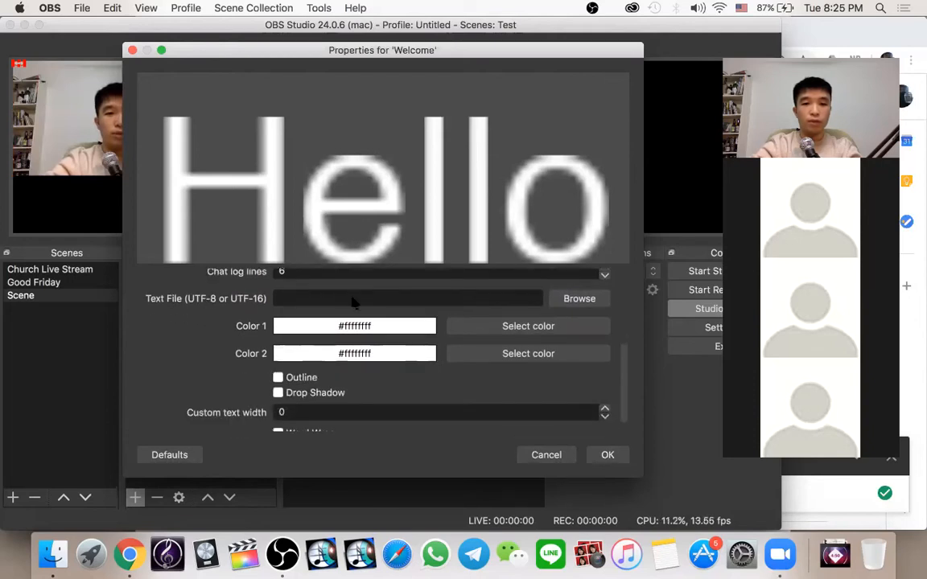
{"action": "left_click", "coordinate": [513, 327]}
{"action": "left_click", "coordinate": [304, 138]}
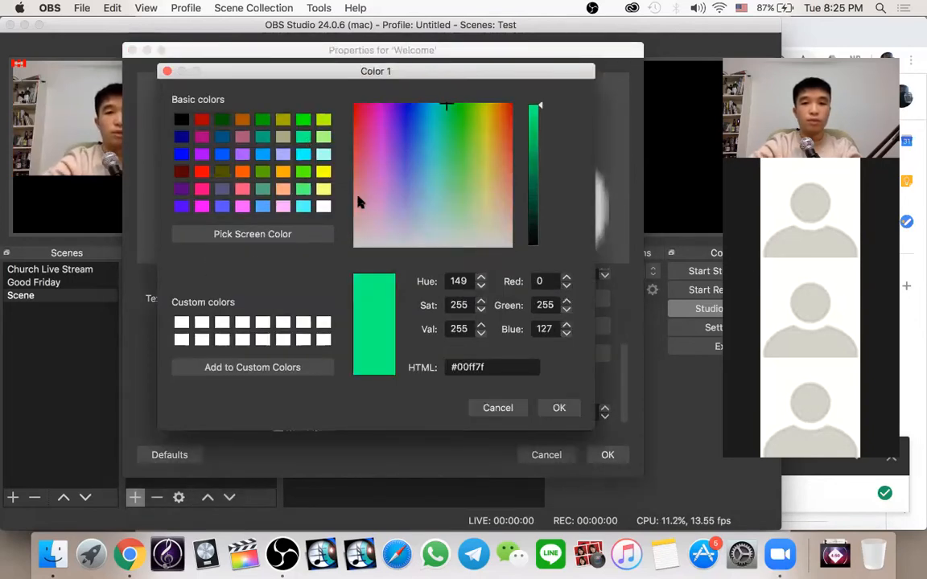
{"action": "left_click", "coordinate": [558, 408]}
{"action": "scroll", "coordinate": [516, 389], "scroll_direction": "down", "scroll_amount": 1}
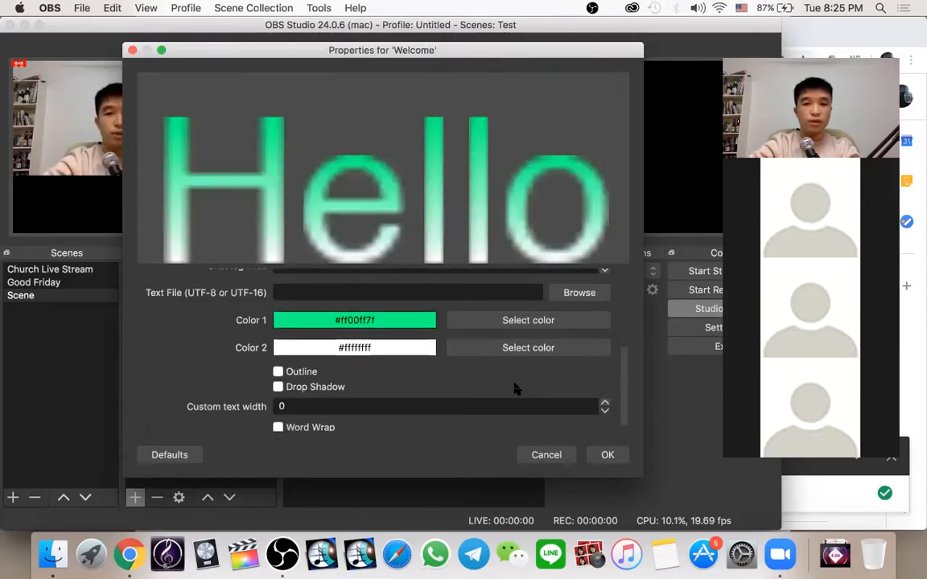
{"action": "left_click", "coordinate": [608, 456]}
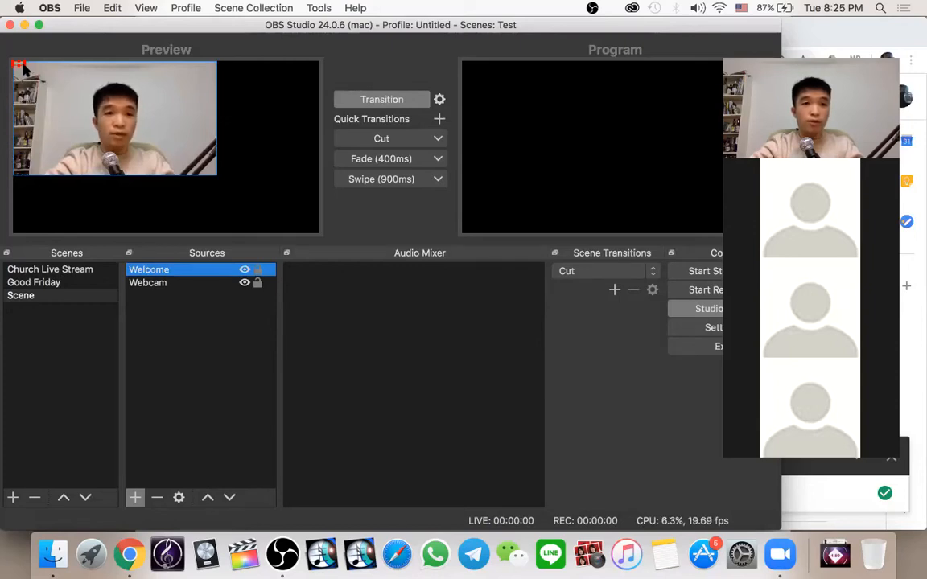
Enlarge the Hello text to nearly the width of the webcam image, and scale the webcam image up to about four fifths of the canvas width.
{"action": "left_click_drag", "start_coordinate": [22, 68], "coordinate": [142, 145]}
{"action": "left_click", "coordinate": [123, 165]}
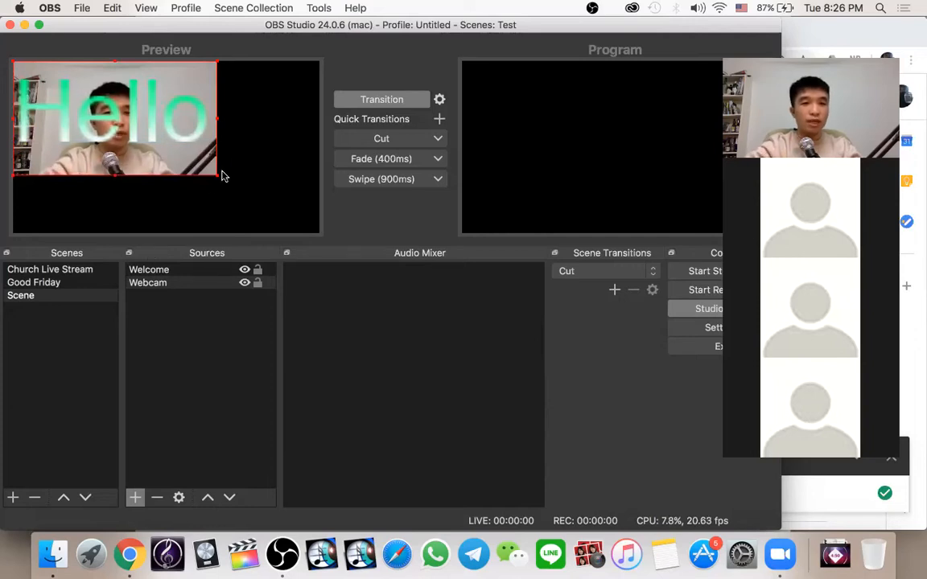
{"action": "left_click_drag", "start_coordinate": [216, 175], "coordinate": [255, 196]}
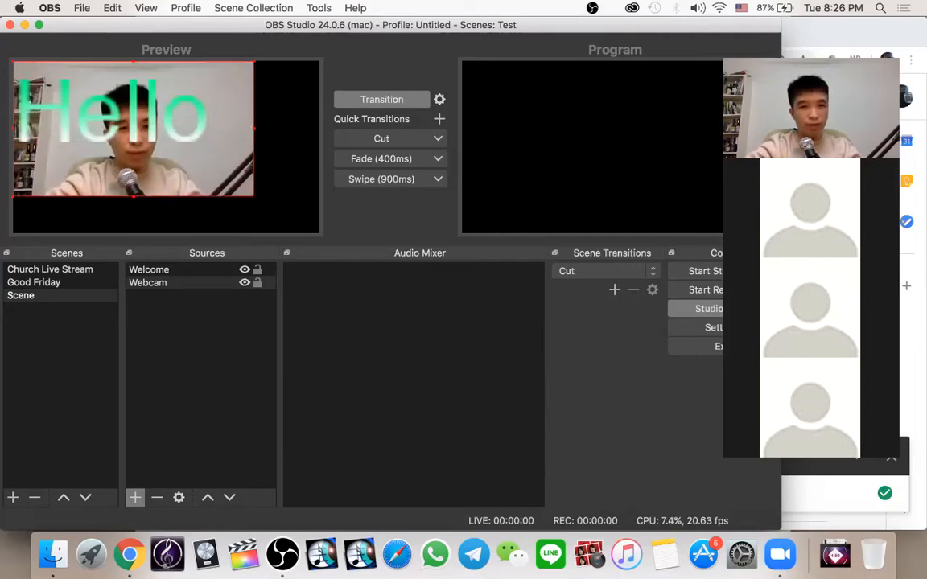
Apply the Fit to screen transform to the Webcam source so it fills the canvas.
{"action": "left_click", "coordinate": [165, 287]}
{"action": "right_click", "coordinate": [165, 287]}
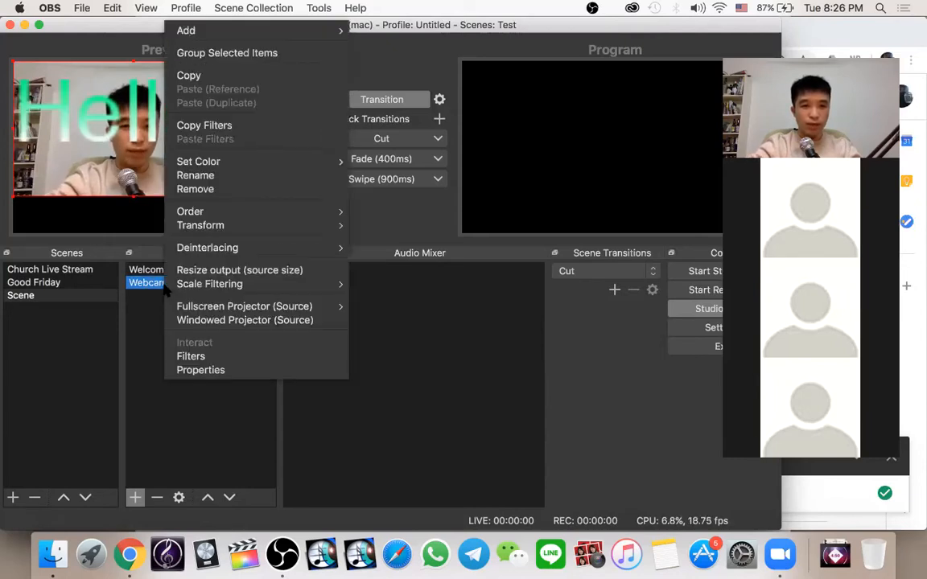
{"action": "mouse_move", "coordinate": [232, 228]}
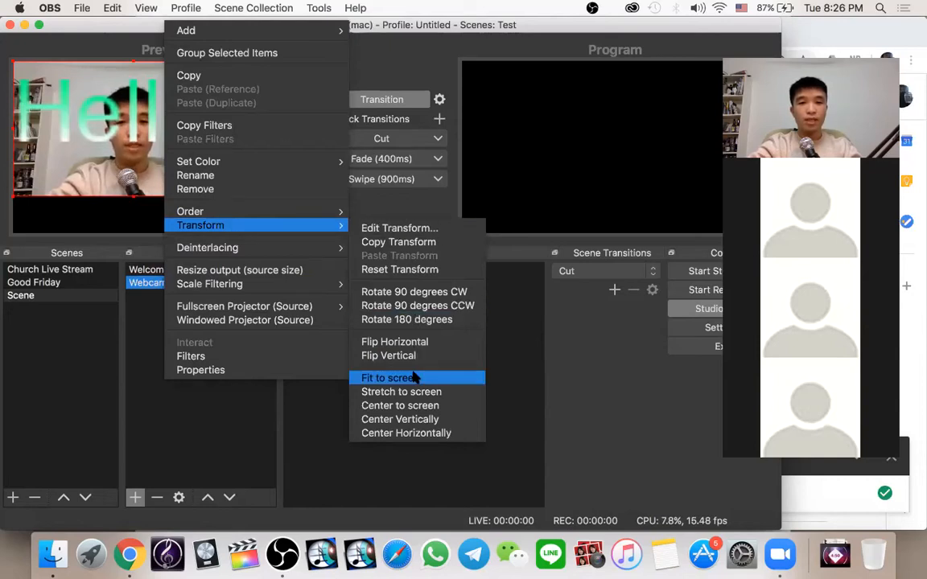
{"action": "left_click", "coordinate": [441, 378]}
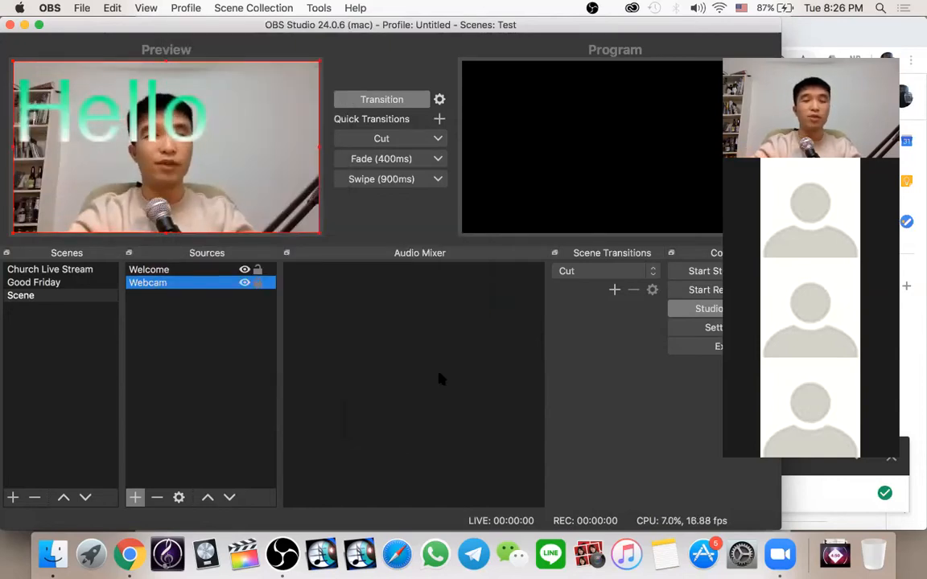
Apply the Fit to screen transform to the Welcome text source.
{"action": "left_click", "coordinate": [170, 273]}
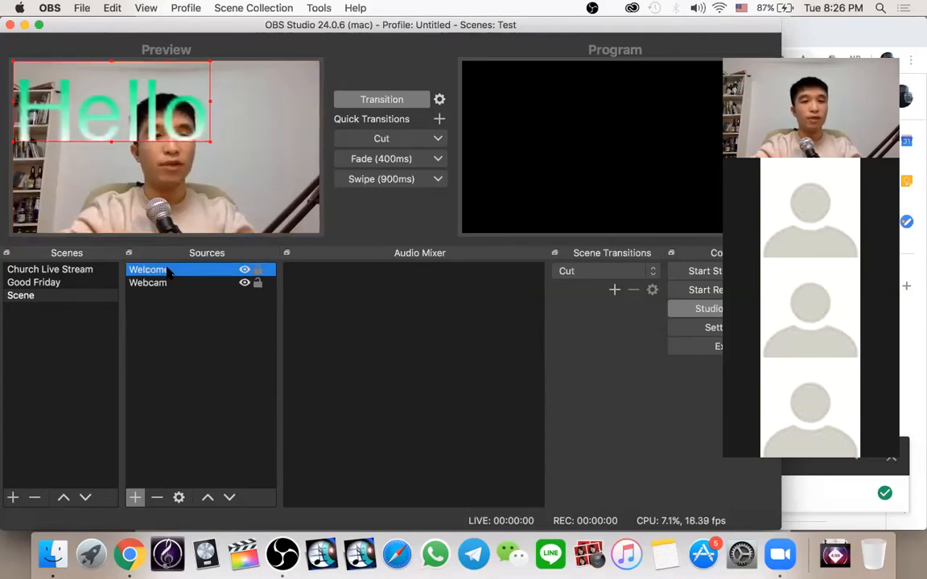
{"action": "right_click", "coordinate": [170, 273]}
{"action": "mouse_move", "coordinate": [233, 224]}
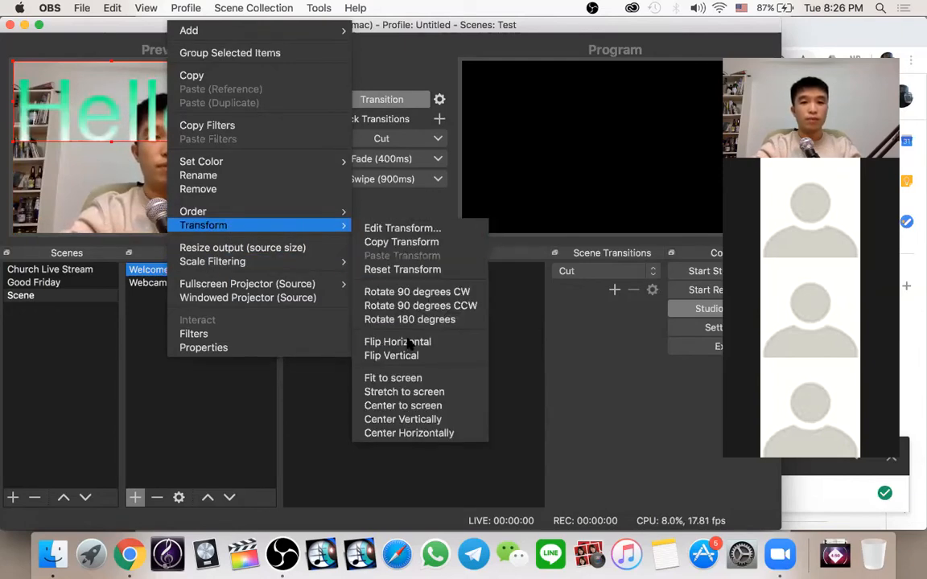
{"action": "left_click", "coordinate": [414, 378]}
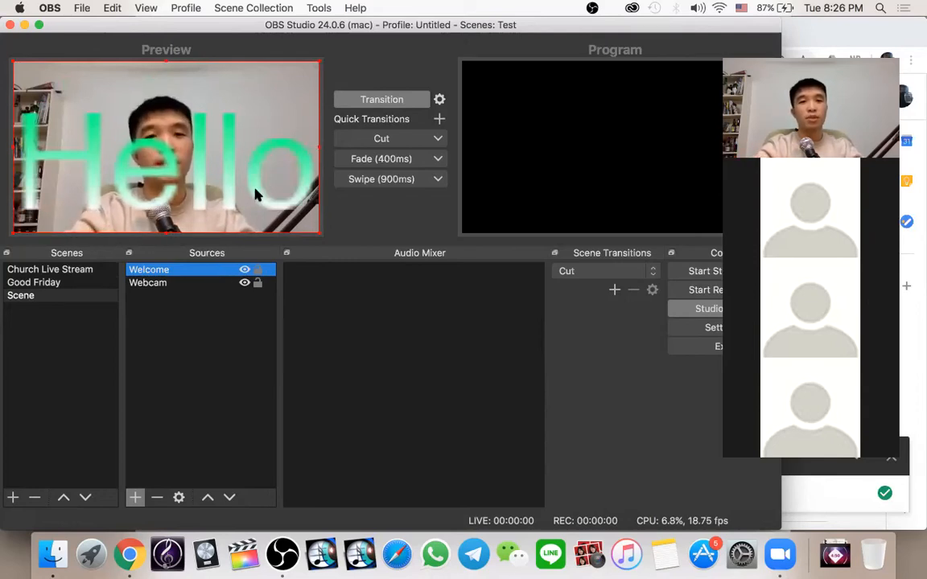
Scale the Hello text down to about two thirds of the canvas width and centre it horizontally along the canvas's upper edge.
{"action": "left_click_drag", "start_coordinate": [321, 237], "coordinate": [220, 151]}
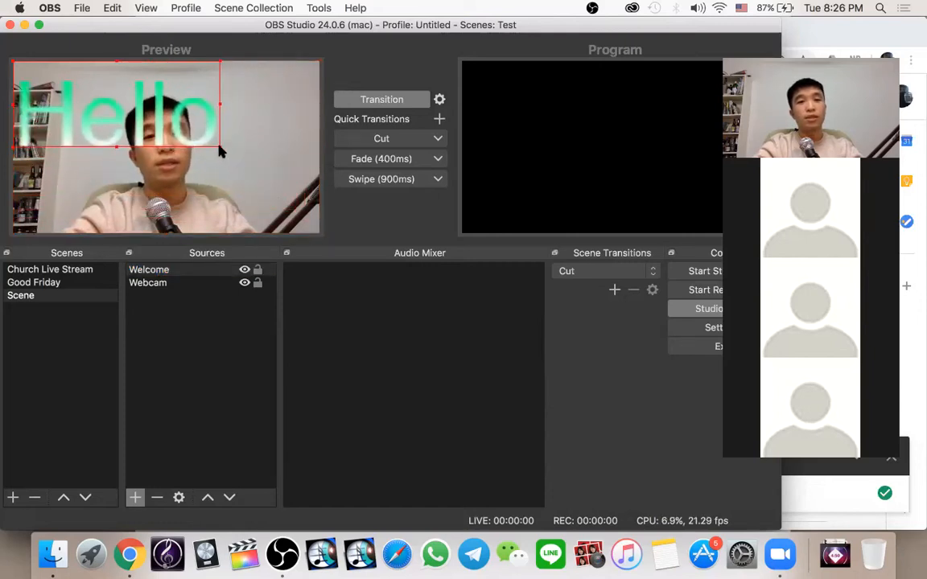
{"action": "left_click_drag", "start_coordinate": [104, 84], "coordinate": [173, 105]}
Lock both the Welcome and Webcam sources against changes in the preview.
{"action": "left_click", "coordinate": [180, 274]}
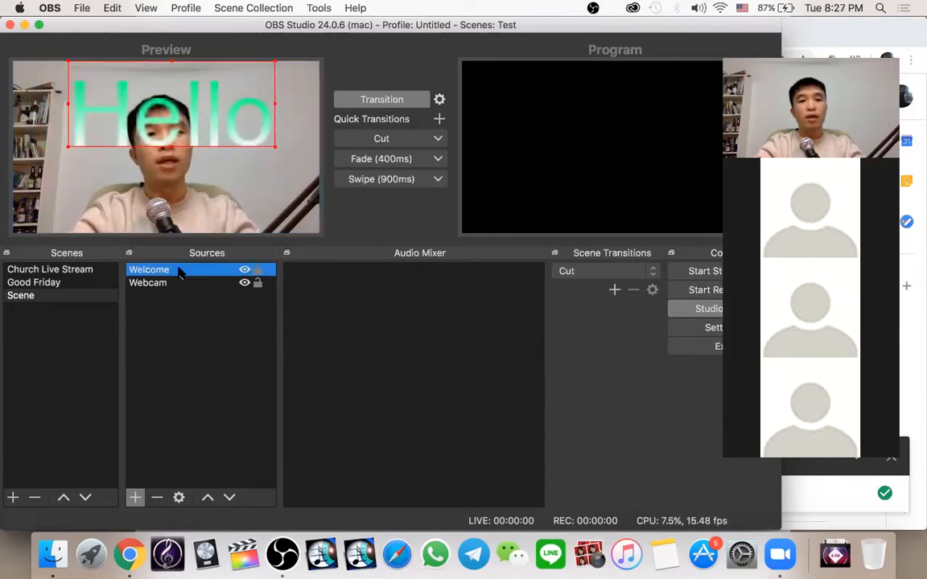
{"action": "left_click", "coordinate": [257, 272]}
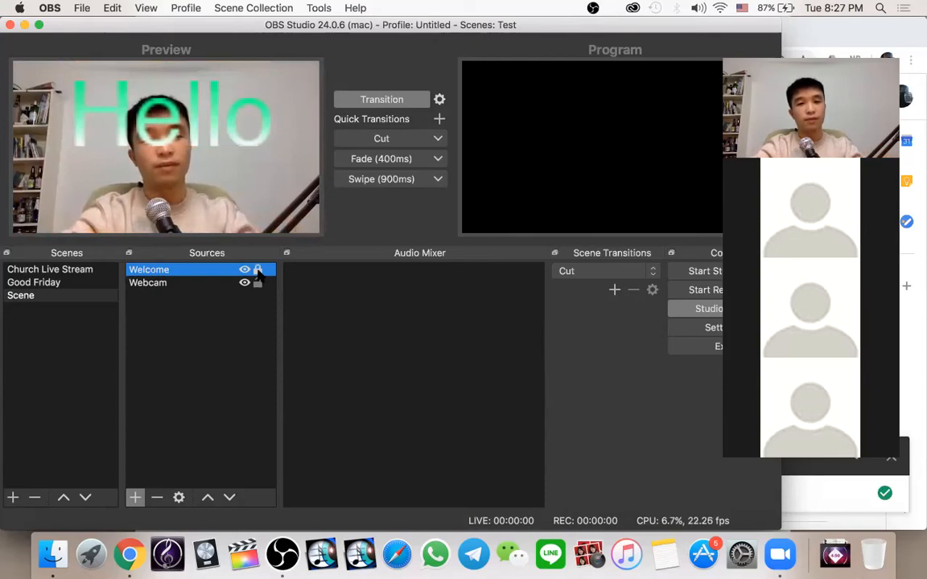
{"action": "left_click", "coordinate": [258, 284]}
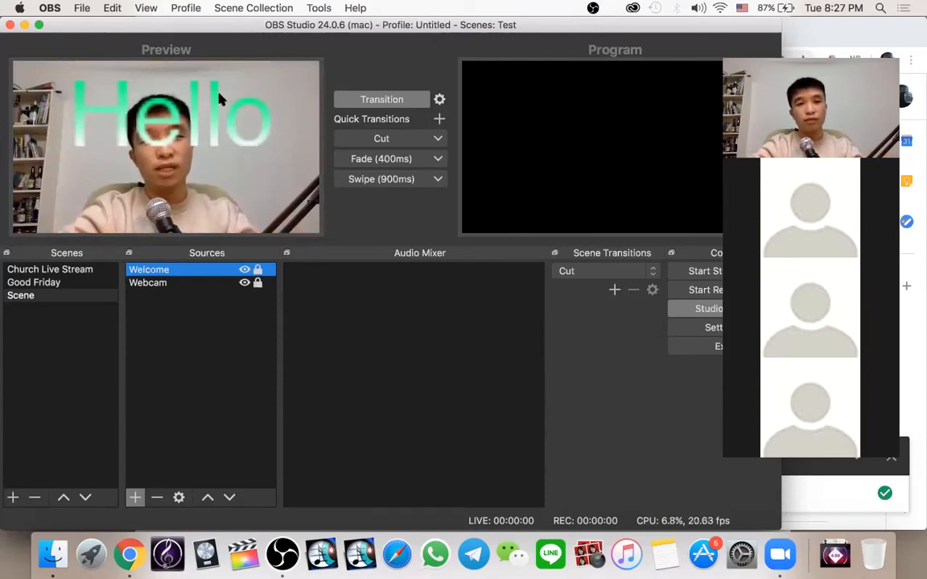
Unlock the Welcome source, nudge the Hello text slightly left in the preview, and lock it again.
{"action": "left_click", "coordinate": [177, 119]}
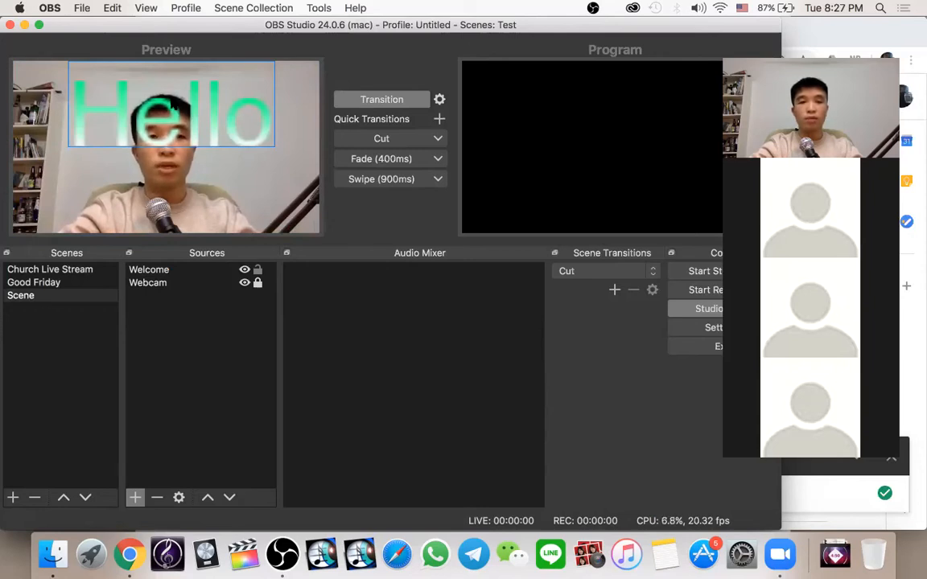
{"action": "mouse_move", "coordinate": [138, 108]}
{"action": "left_mouse_down"}
{"action": "mouse_move", "coordinate": [149, 141]}
{"action": "mouse_move", "coordinate": [134, 107]}
{"action": "left_mouse_up"}
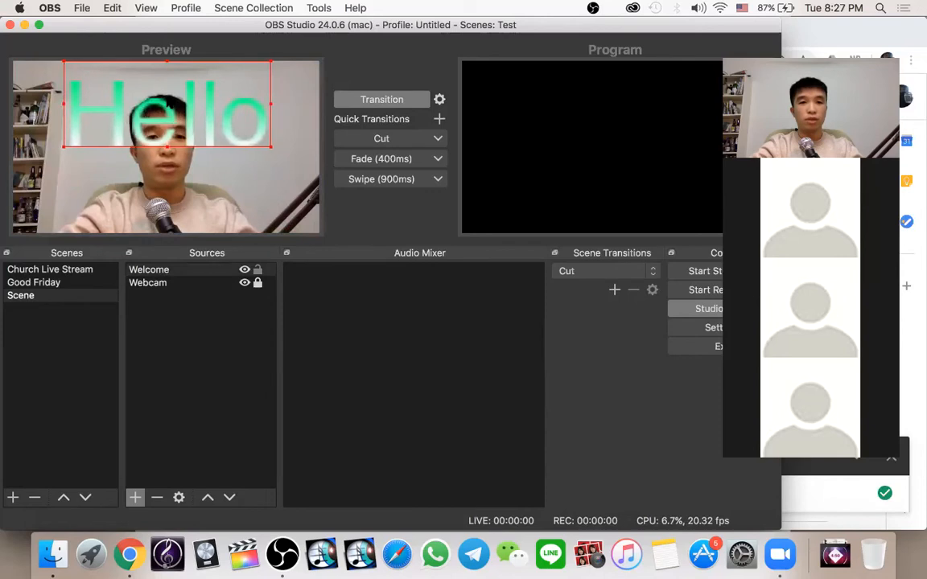
{"action": "left_click", "coordinate": [258, 270]}
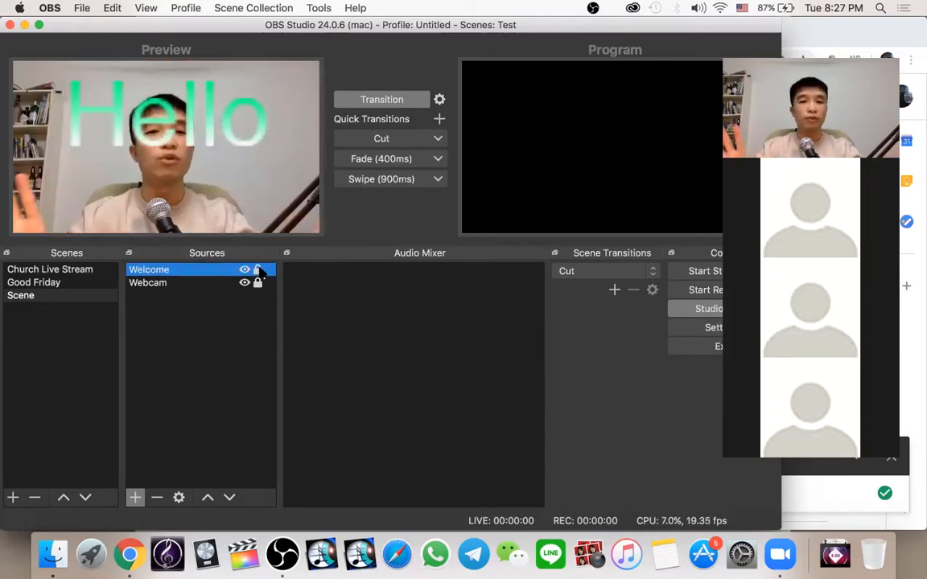
Rotate the locked Welcome text 90 degrees counterclockwise with a transform.
{"action": "right_click", "coordinate": [158, 273]}
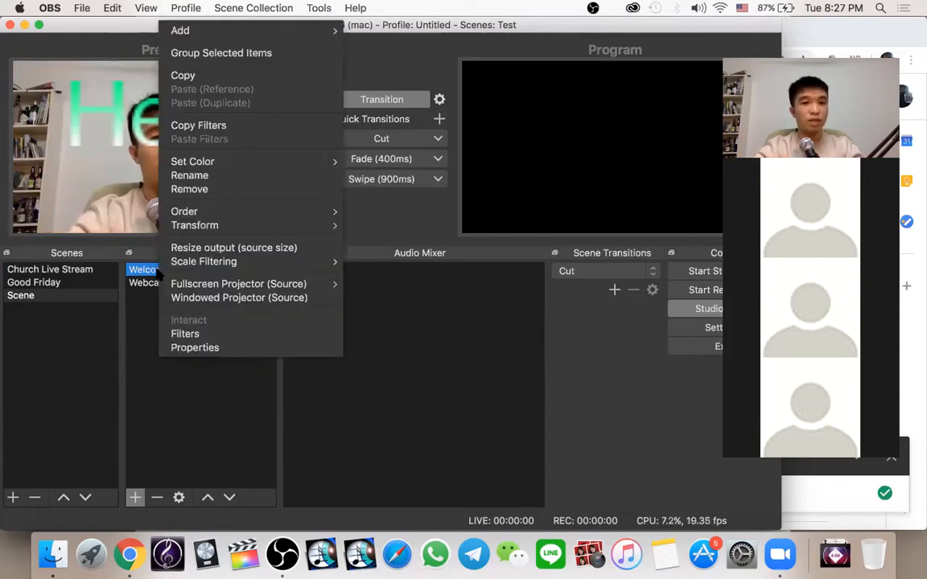
{"action": "mouse_move", "coordinate": [322, 226]}
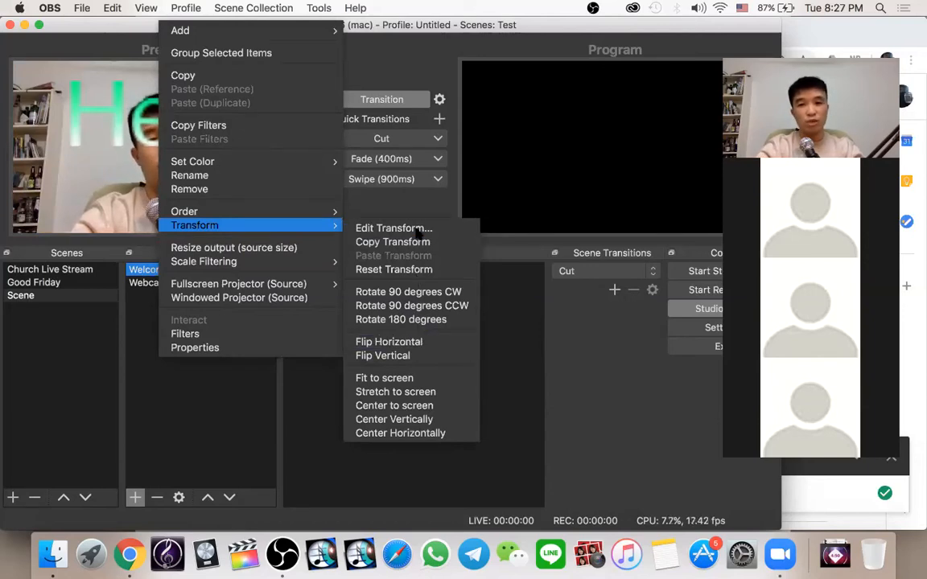
{"action": "left_click", "coordinate": [431, 307]}
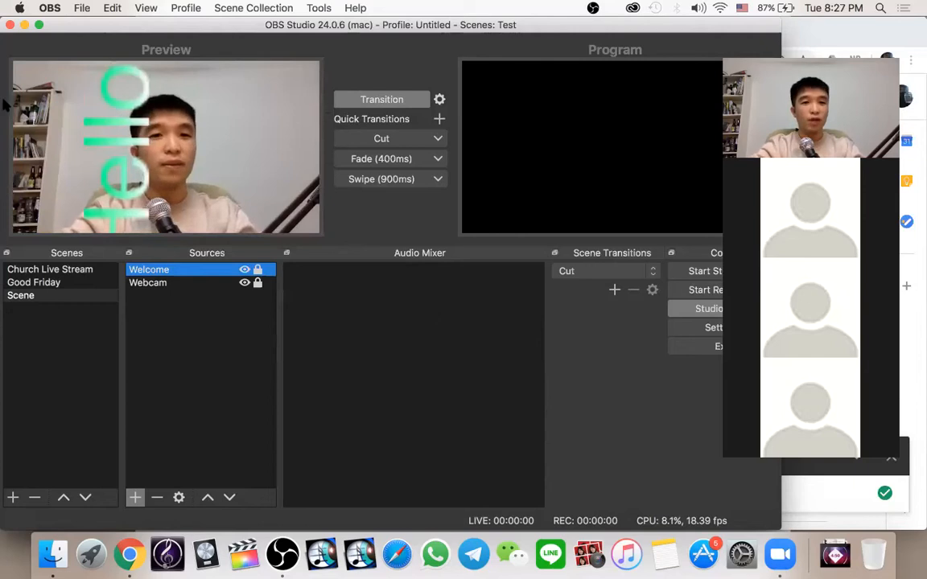
{"action": "left_click", "coordinate": [122, 131]}
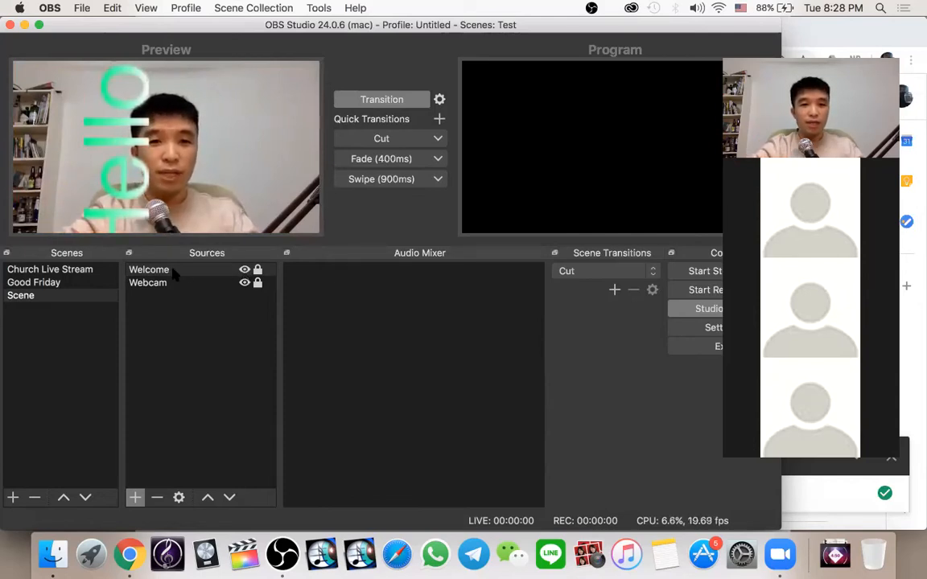
Hide the Welcome source and the Webcam source, and make both visible again.
{"action": "left_click", "coordinate": [193, 271]}
{"action": "left_click", "coordinate": [244, 271]}
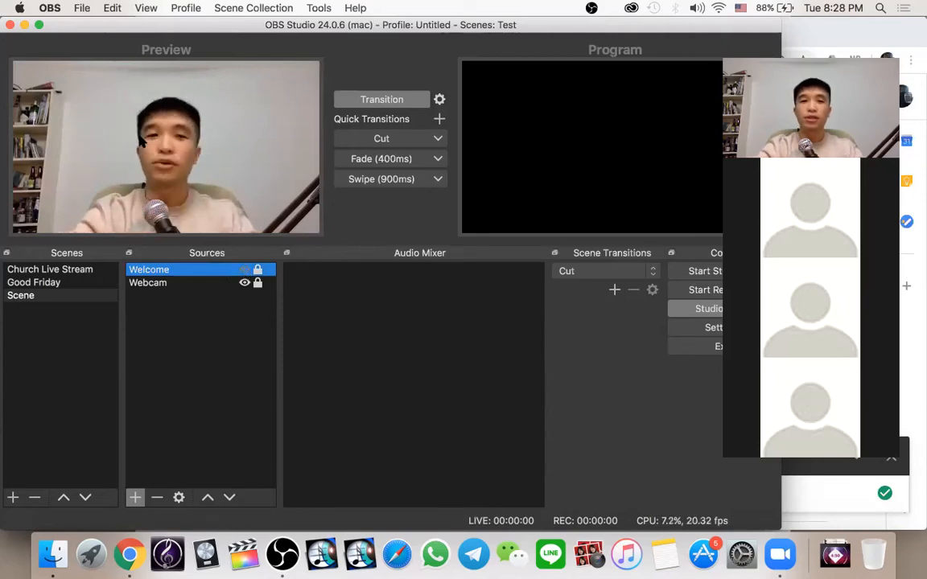
{"action": "left_click", "coordinate": [244, 283]}
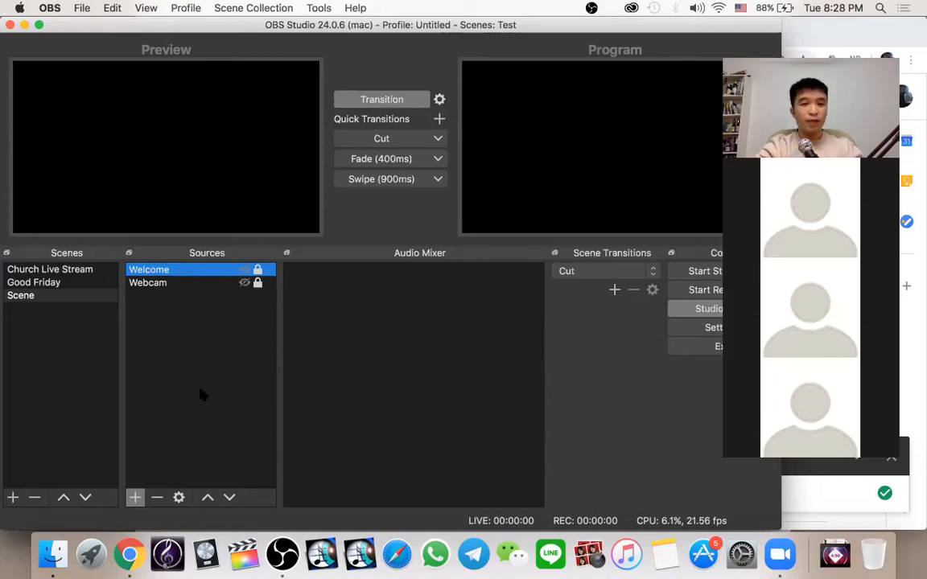
{"action": "left_click", "coordinate": [245, 270]}
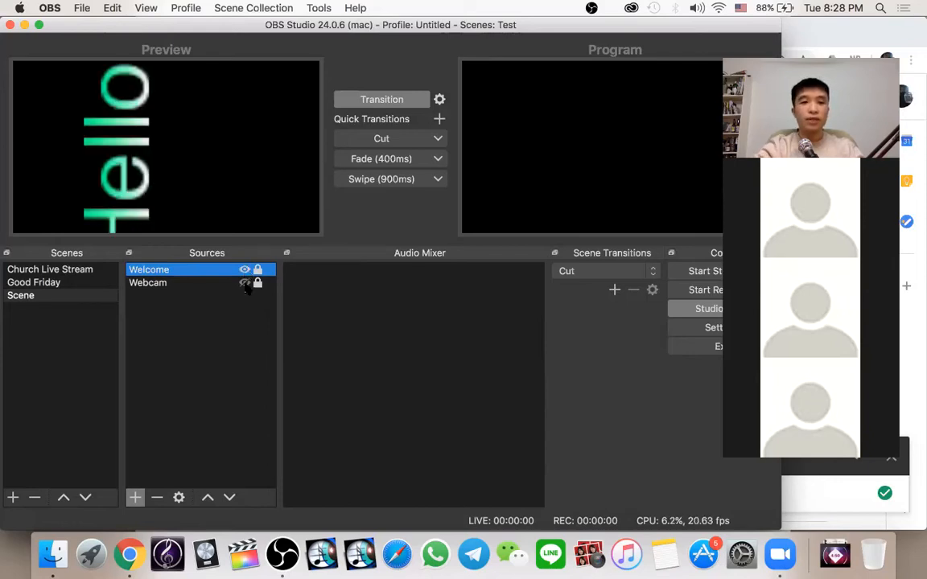
{"action": "left_click", "coordinate": [245, 283]}
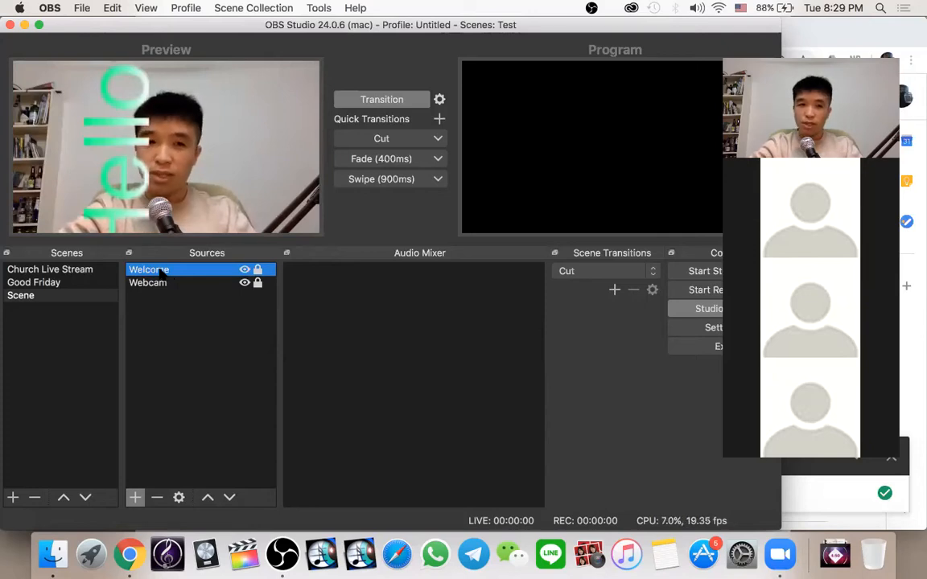
Reorder the sources so that Webcam is above Welcome and covers the Hello text.
{"action": "left_click_drag", "start_coordinate": [163, 282], "coordinate": [165, 307]}
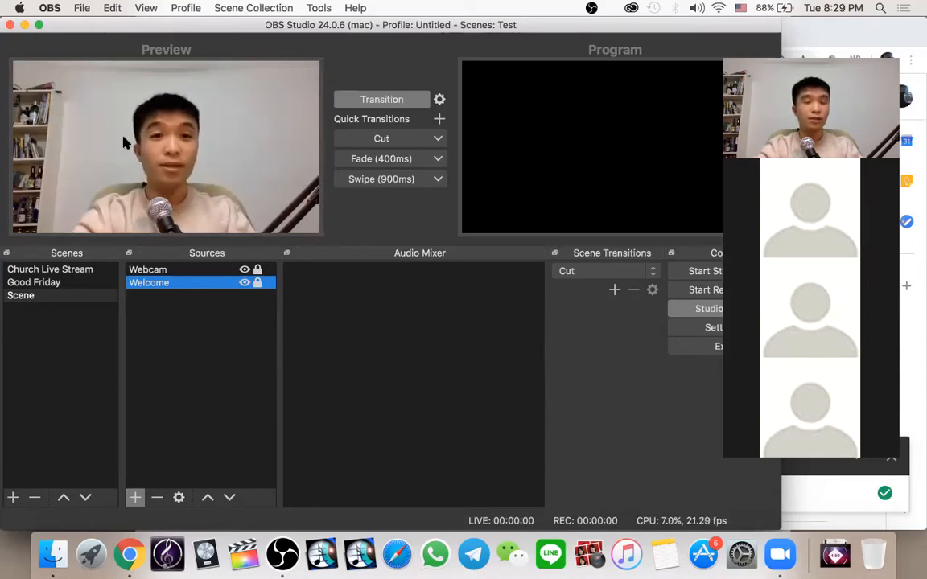
Create a new Text (FreeType 2) source with the default name and the text "Hi".
{"action": "left_click", "coordinate": [135, 497]}
{"action": "left_click", "coordinate": [169, 437]}
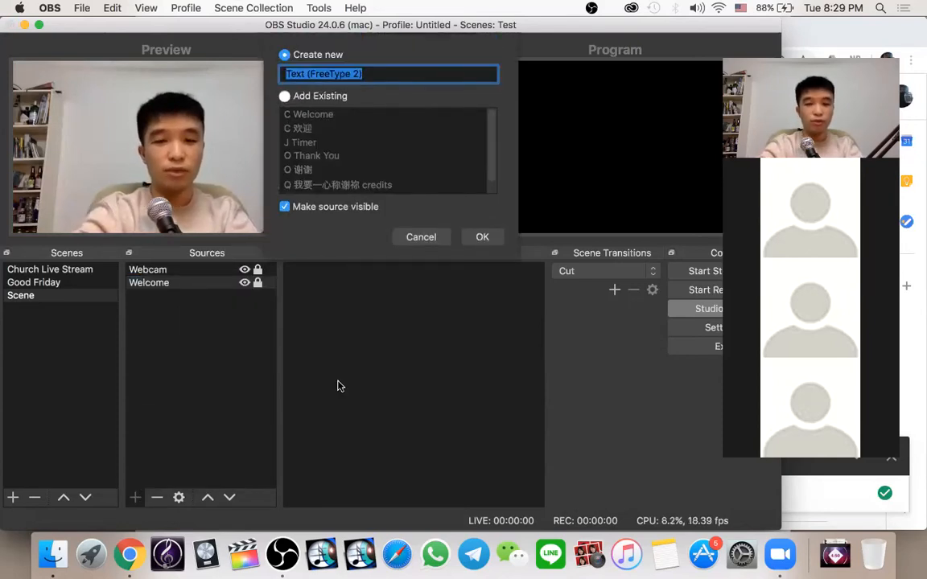
{"action": "key", "text": "Escape"}
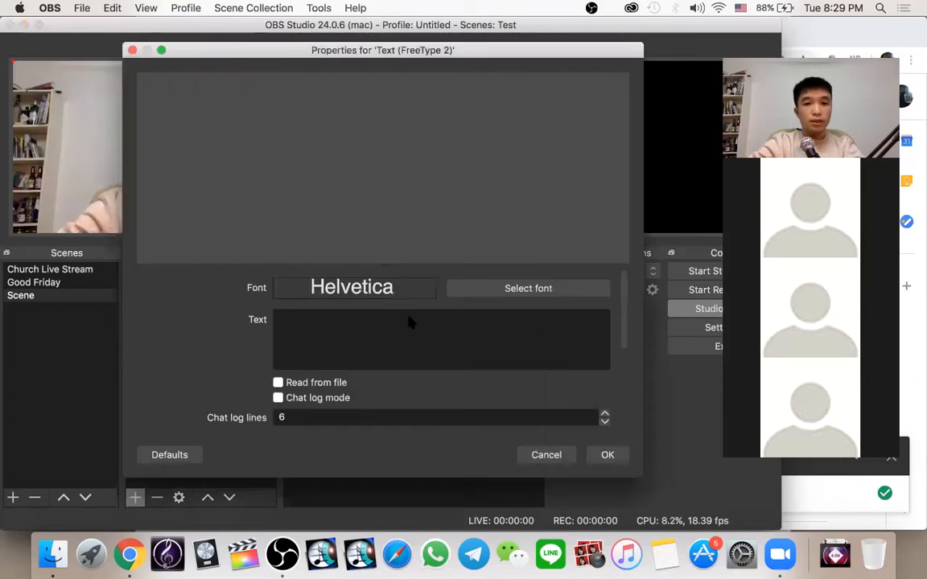
{"action": "type", "text": "Hi"}
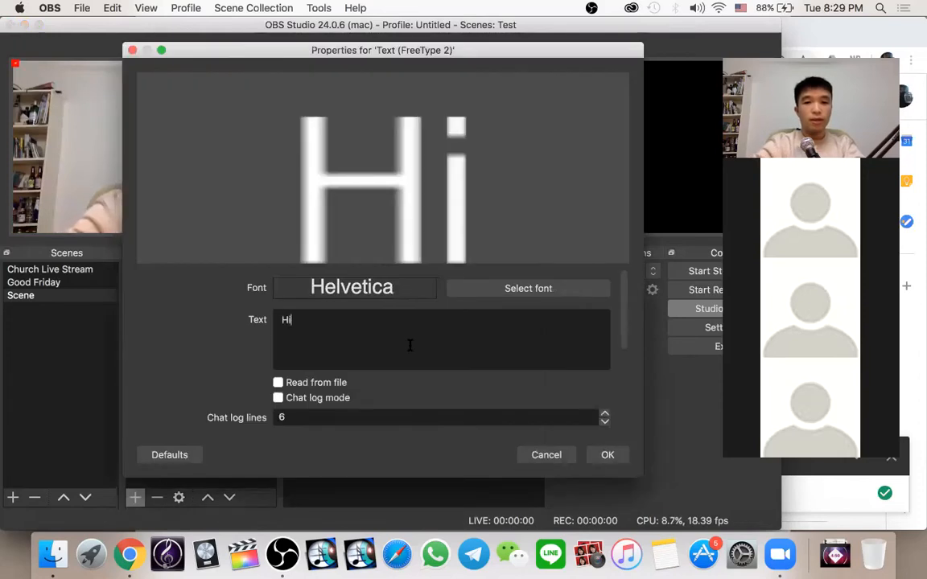
{"action": "left_click", "coordinate": [607, 454]}
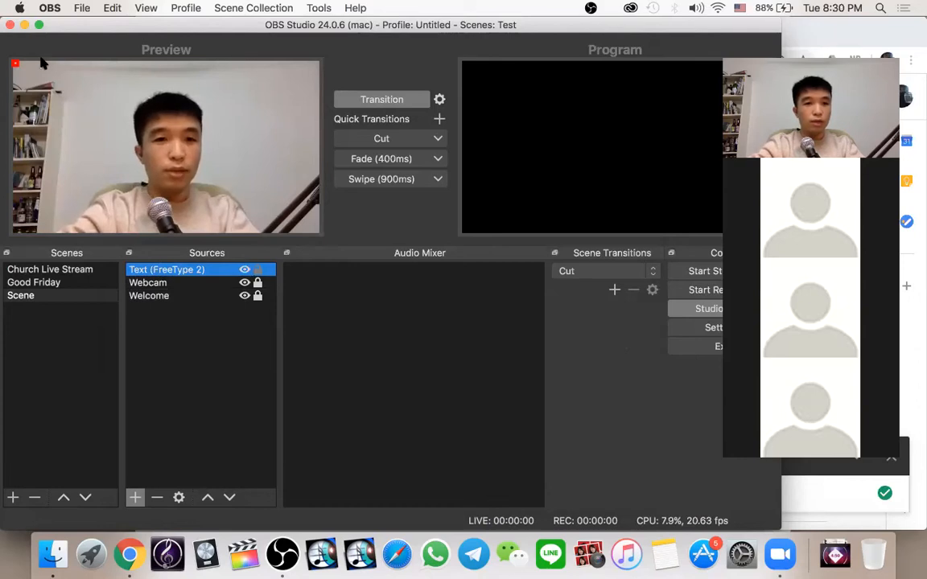
Apply the Fit to screen transform to the new Hi text source.
{"action": "right_click", "coordinate": [191, 274]}
{"action": "mouse_move", "coordinate": [261, 225]}
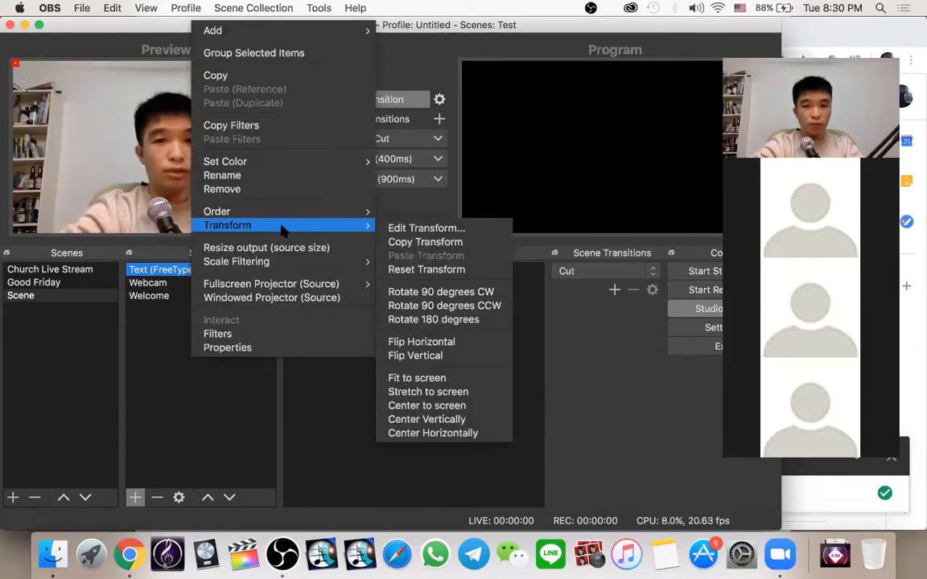
{"action": "left_click", "coordinate": [420, 379]}
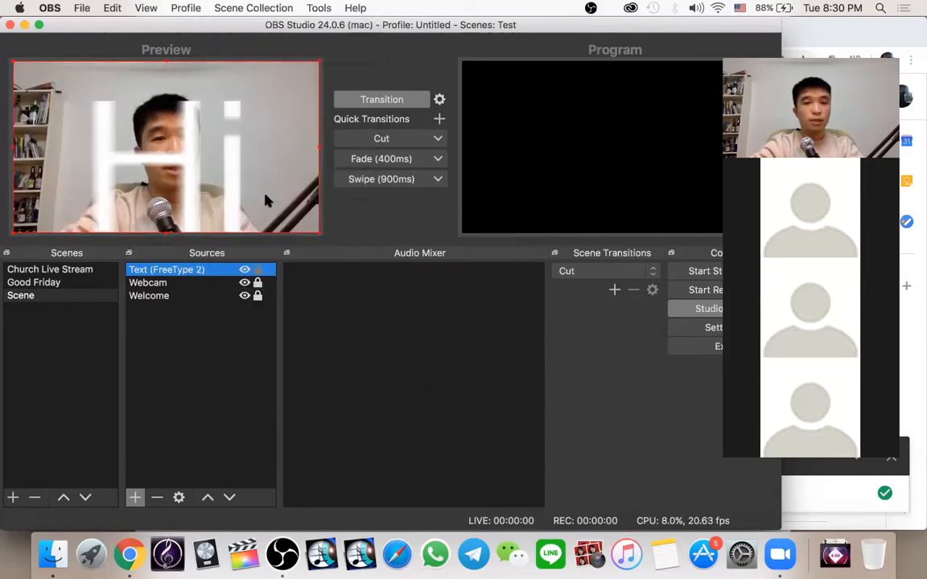
Scale the Hi text's frame down to about four fifths of the canvas width and lock the source.
{"action": "left_click_drag", "start_coordinate": [319, 239], "coordinate": [265, 173]}
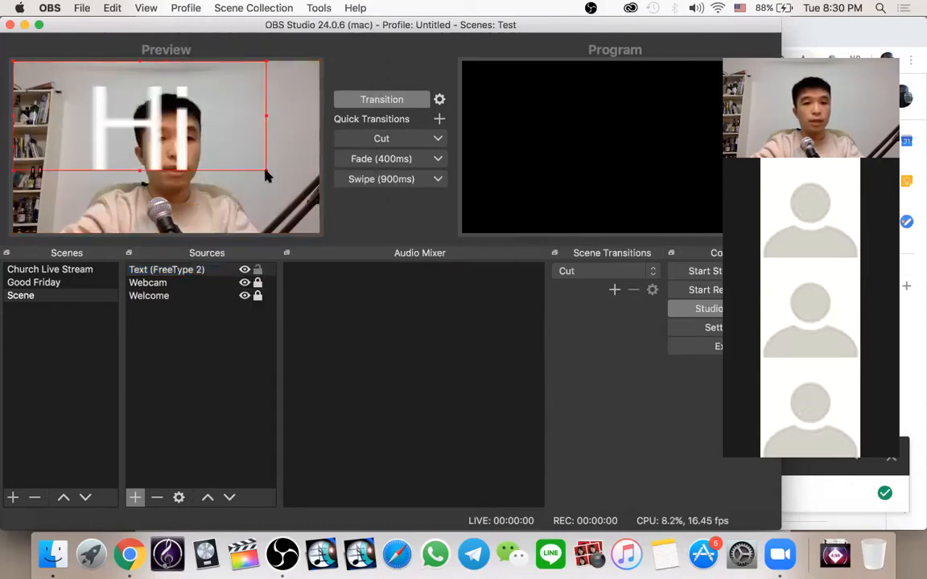
{"action": "left_click", "coordinate": [258, 272]}
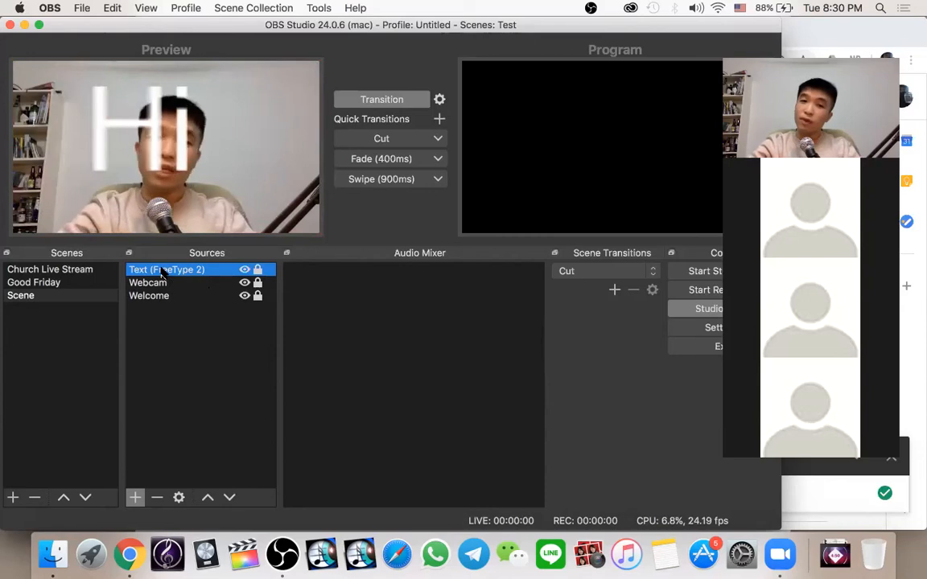
Move the Hi text source below Webcam and back up to the top, and raise Welcome above Webcam.
{"action": "left_click", "coordinate": [228, 498]}
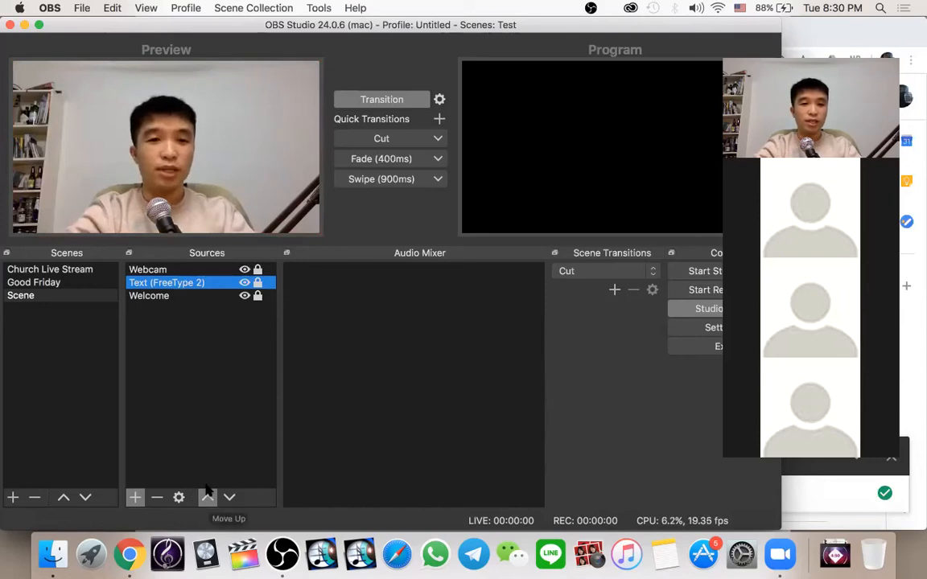
{"action": "left_click", "coordinate": [208, 497]}
{"action": "left_click", "coordinate": [153, 296]}
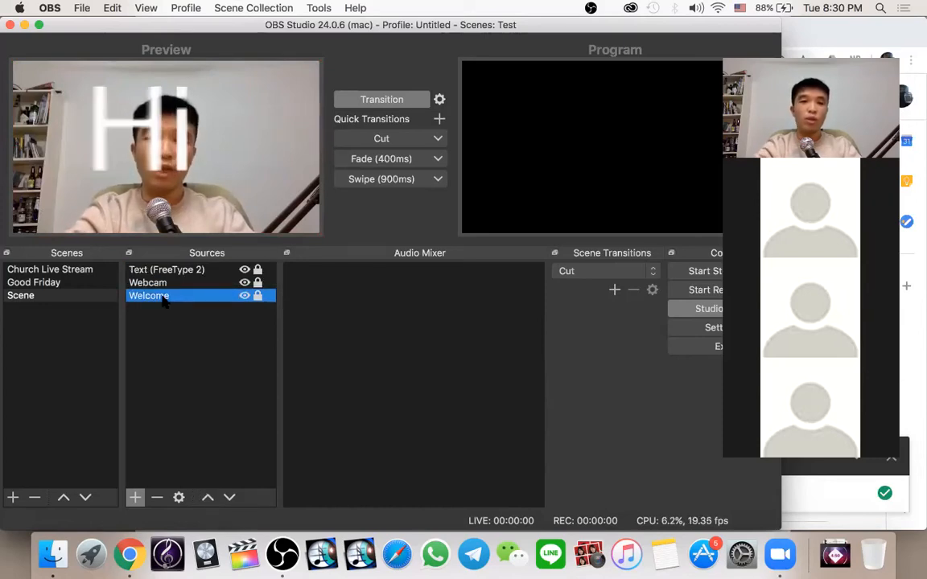
{"action": "left_click", "coordinate": [208, 497]}
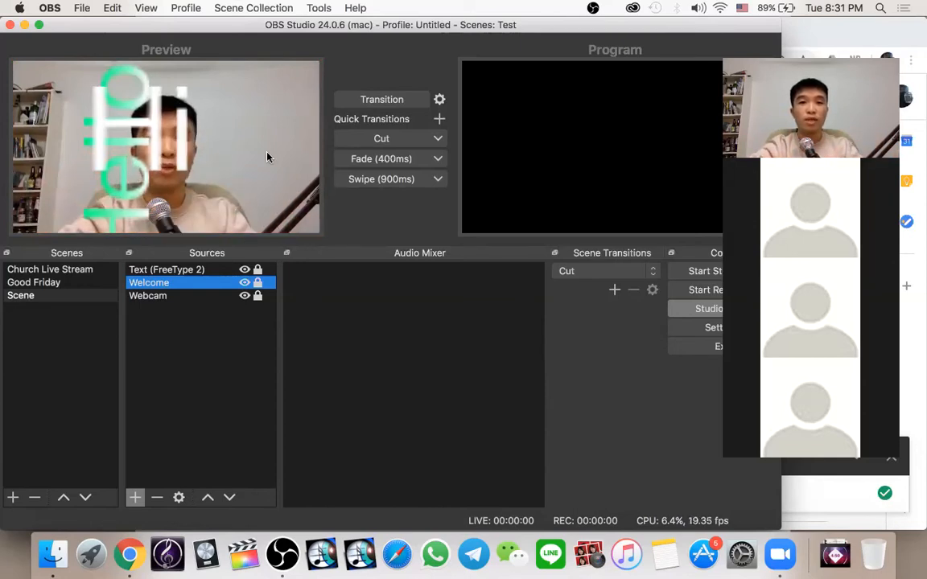
Send the previewed scene to the Program output with the Cut quick transition.
{"action": "left_click", "coordinate": [384, 140]}
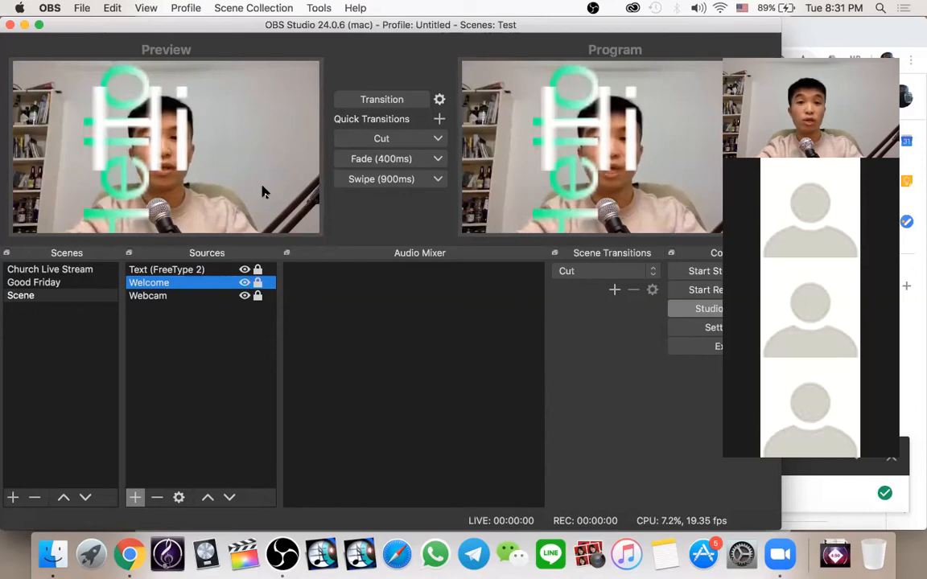
Hide the Text (FreeType 2), Welcome and Webcam sources, and cut the empty scene to Program.
{"action": "left_click", "coordinate": [244, 283]}
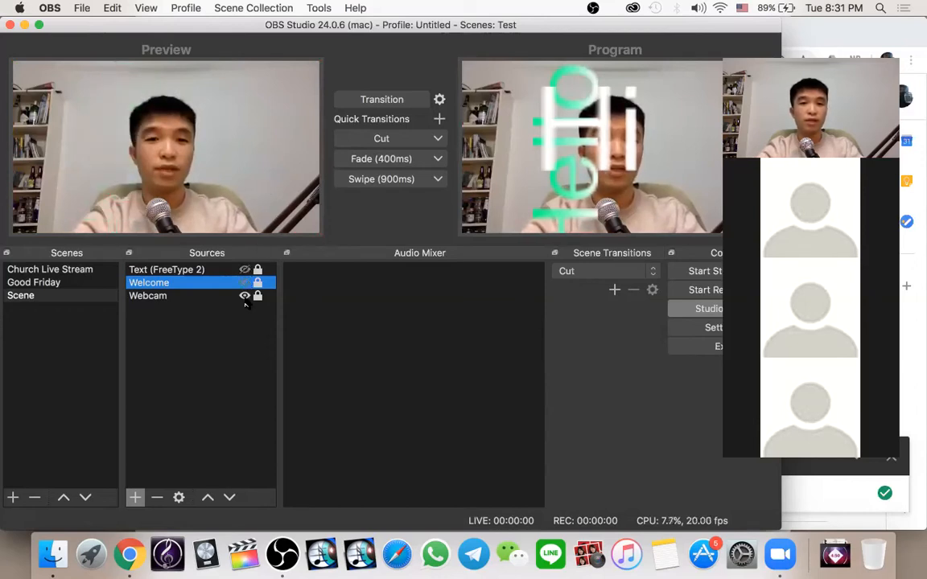
{"action": "left_click", "coordinate": [244, 296]}
{"action": "left_click", "coordinate": [364, 140]}
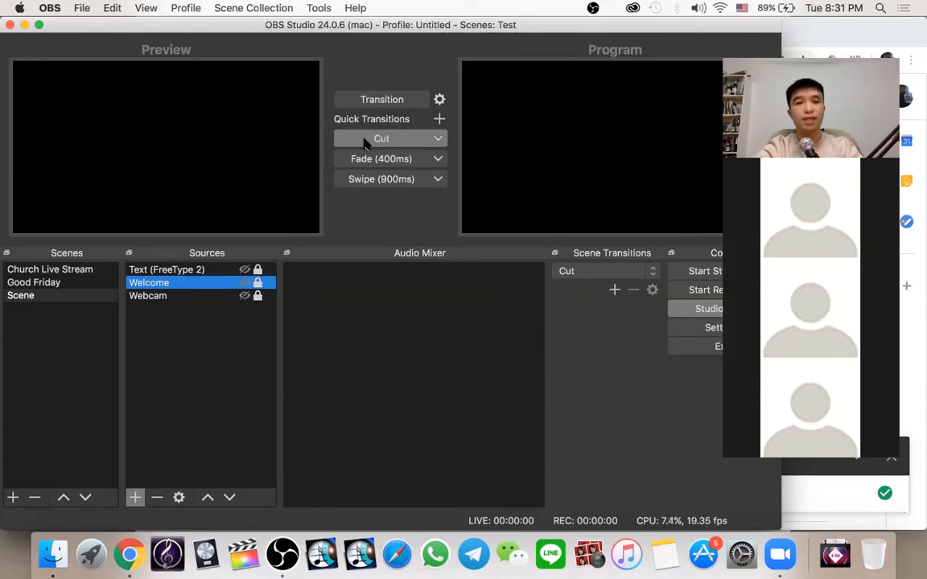
Make the Hi text and Welcome sources visible in the preview, showing Webcam briefly and hiding it again.
{"action": "left_click", "coordinate": [244, 271]}
{"action": "left_click", "coordinate": [245, 296]}
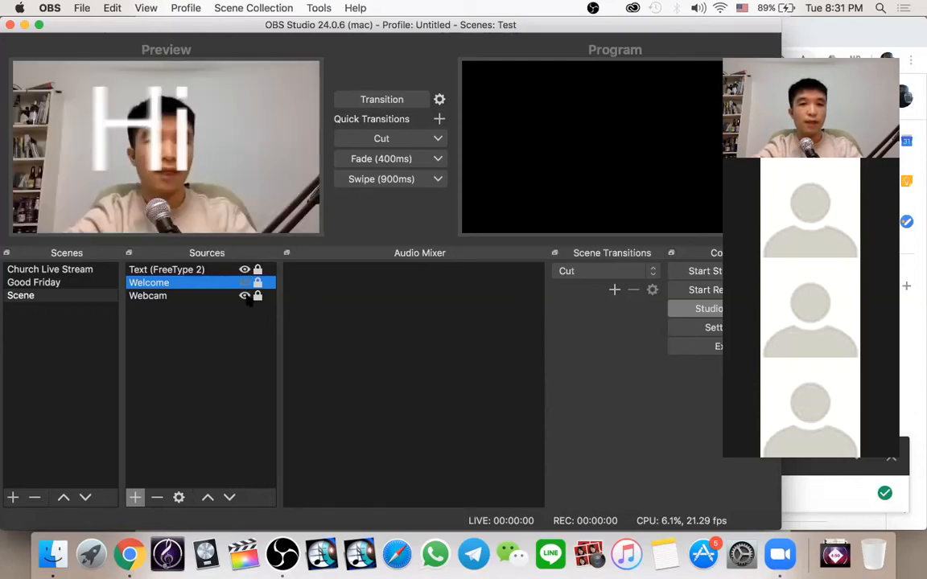
{"action": "left_click", "coordinate": [245, 296]}
{"action": "left_click", "coordinate": [243, 284]}
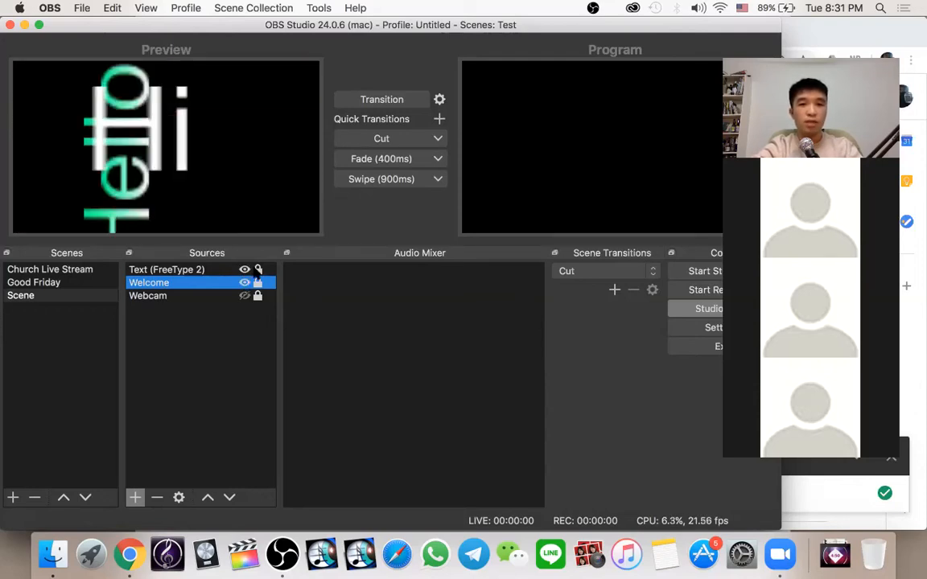
Fade the previewed text sources to Program, and set the Fade quick transition's duration to 100 ms.
{"action": "left_click", "coordinate": [385, 160]}
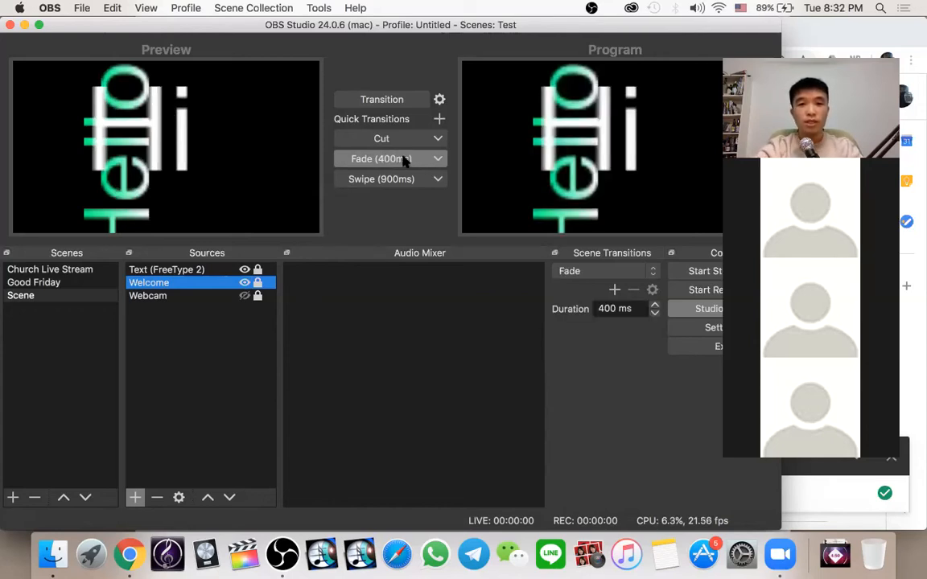
{"action": "left_click", "coordinate": [438, 159]}
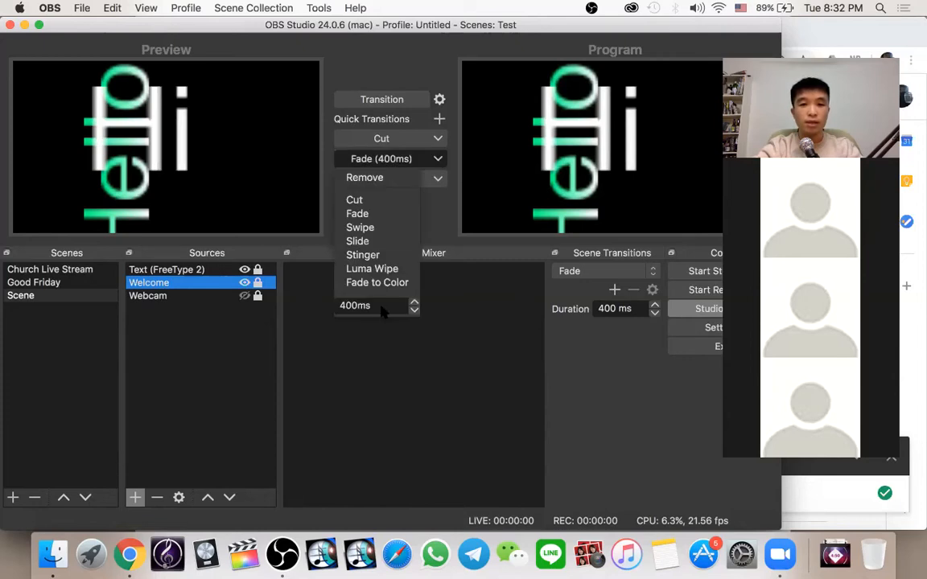
{"action": "left_click", "coordinate": [354, 307]}
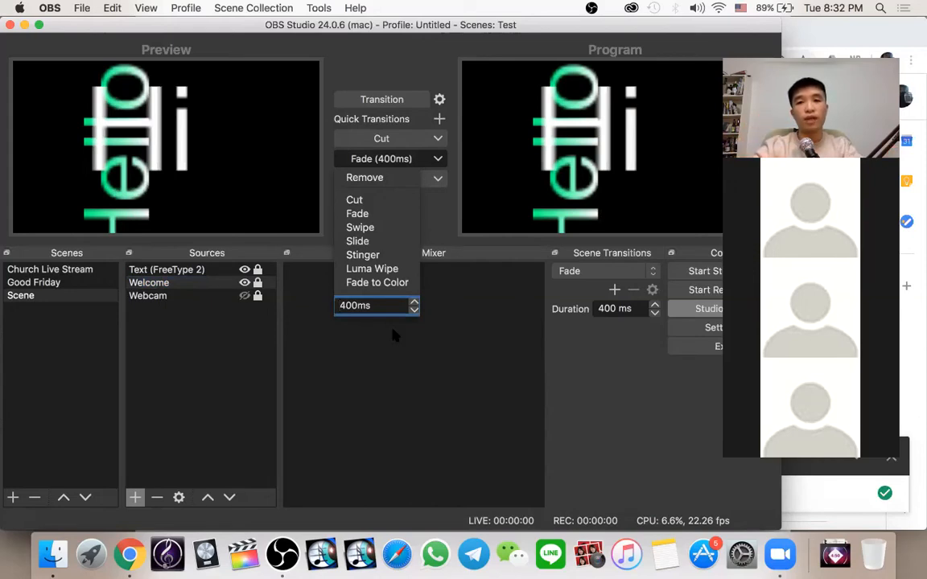
{"action": "key", "text": "BackSpace"}
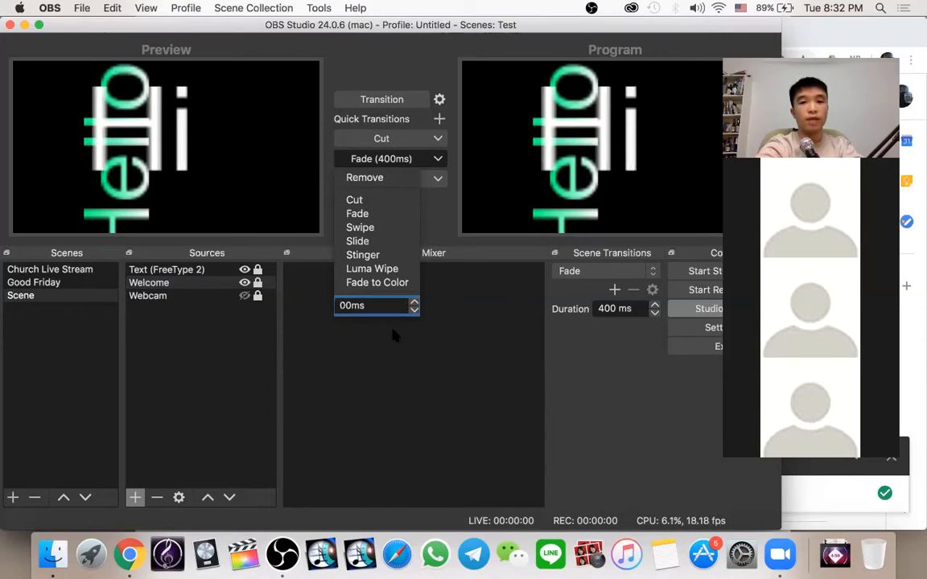
{"action": "type", "text": "1"}
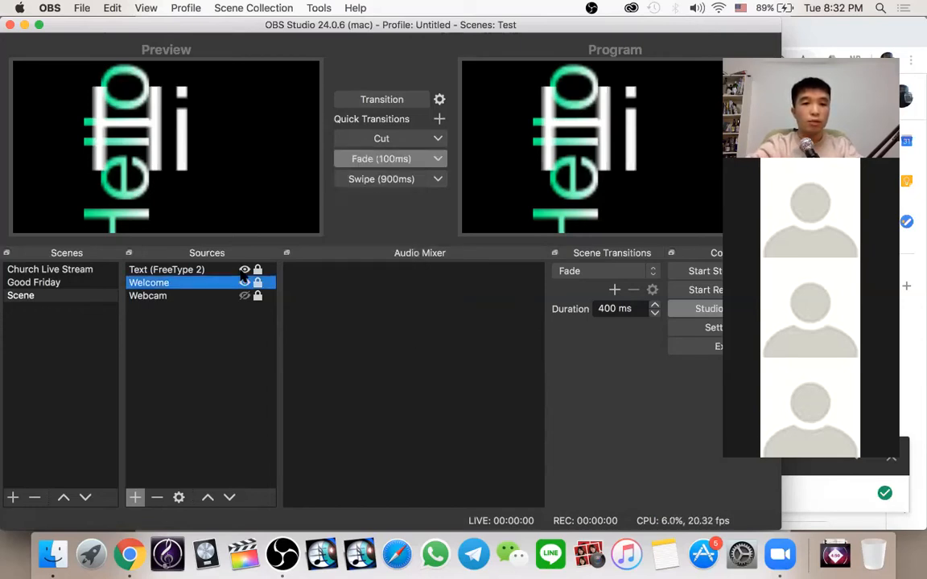
Hide the Text (FreeType 2) and Welcome sources, and fade the empty scene to Program.
{"action": "left_click", "coordinate": [244, 270]}
{"action": "left_click", "coordinate": [245, 282]}
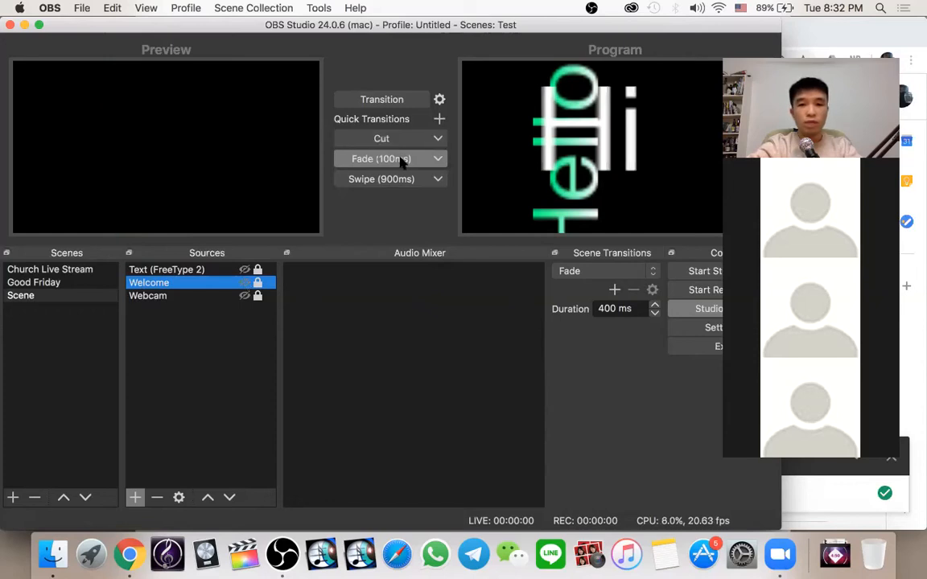
{"action": "left_click", "coordinate": [402, 161]}
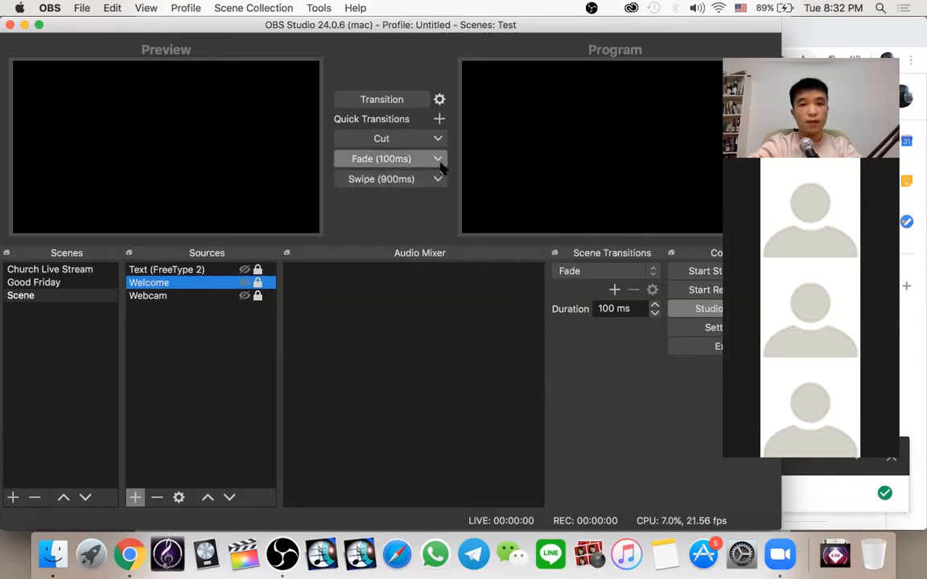
Set the Fade quick transition's duration to 400 ms, and fade the Webcam source to Program.
{"action": "left_click", "coordinate": [439, 160]}
{"action": "type", "text": "400ms"}
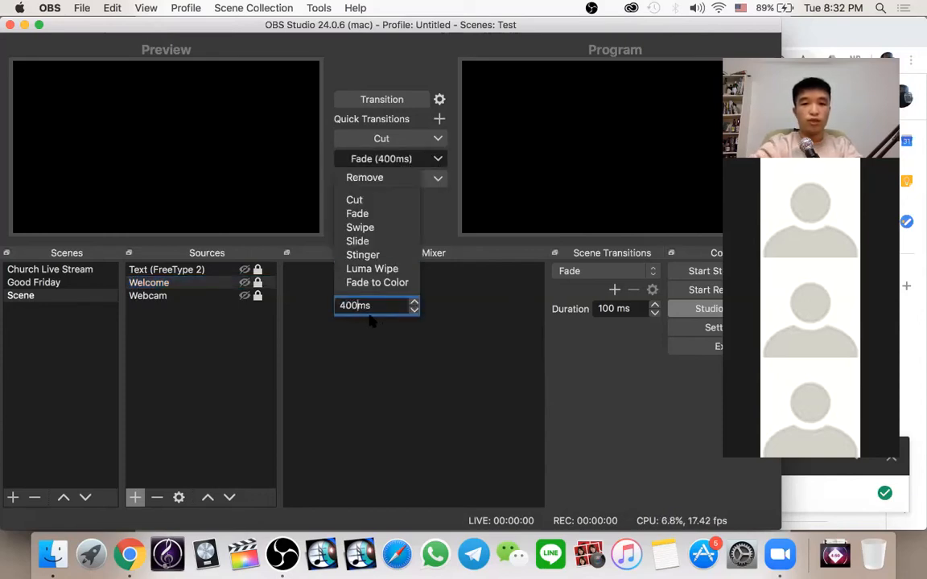
{"action": "left_click", "coordinate": [395, 373]}
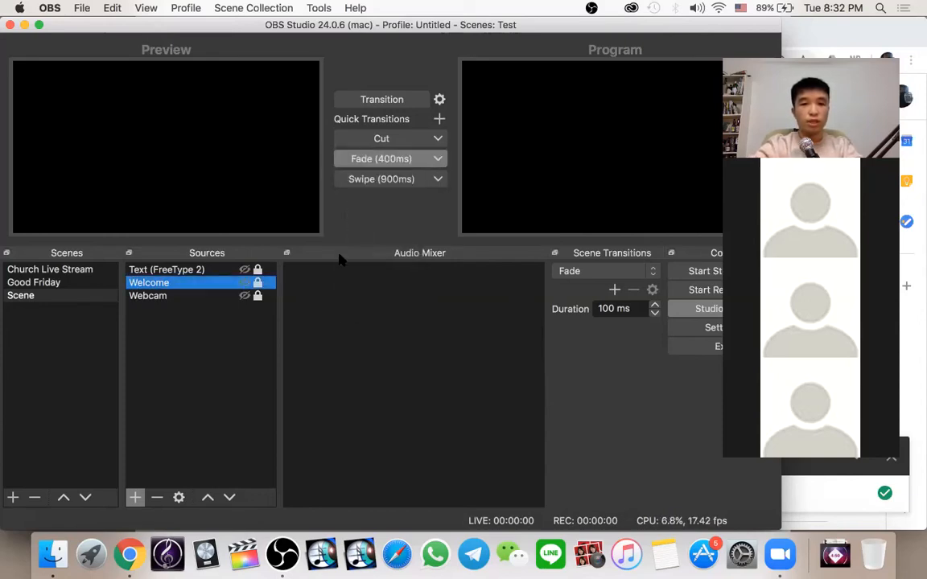
{"action": "left_click", "coordinate": [244, 296]}
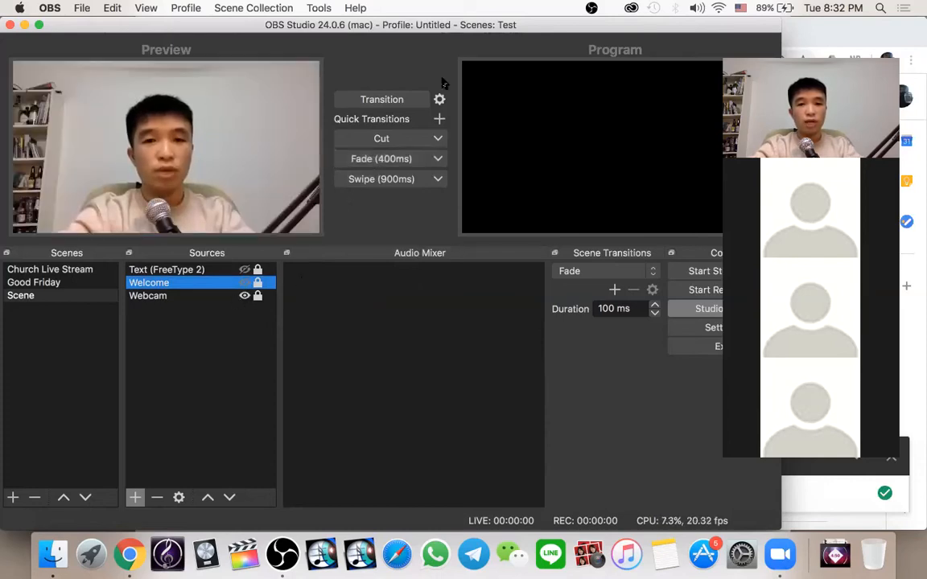
{"action": "left_click", "coordinate": [375, 157]}
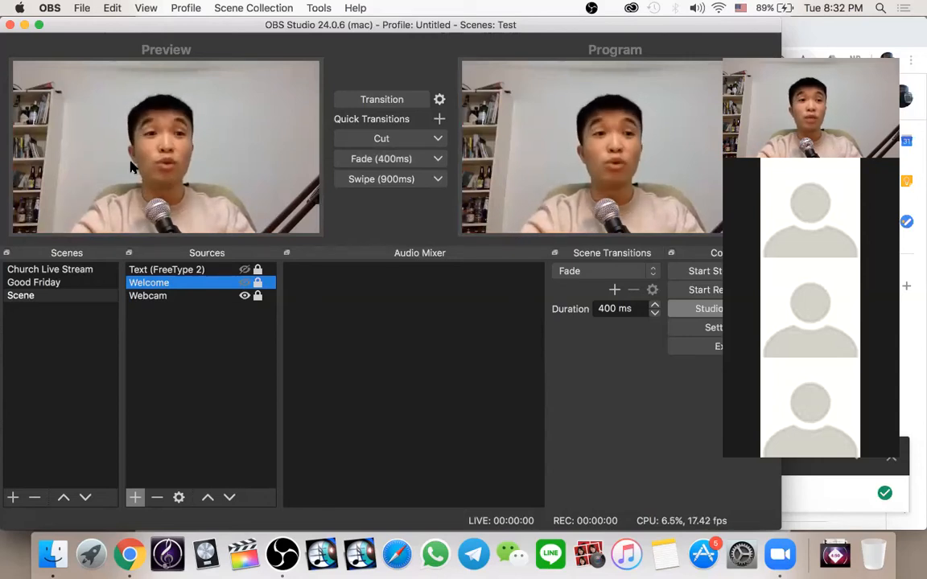
Replace Webcam with the Welcome source in the preview and send it to Program with the Swipe quick transition.
{"action": "left_click", "coordinate": [225, 297]}
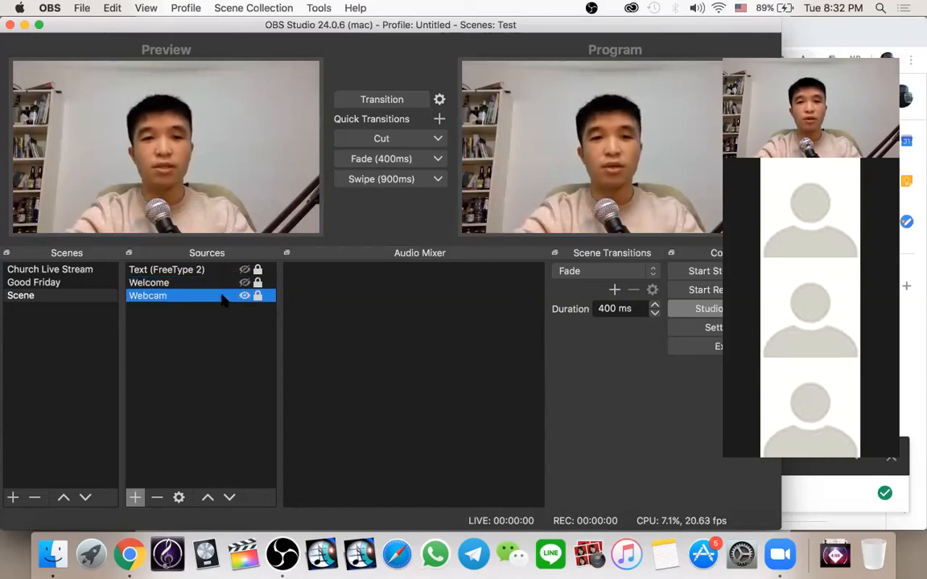
{"action": "left_click", "coordinate": [244, 296]}
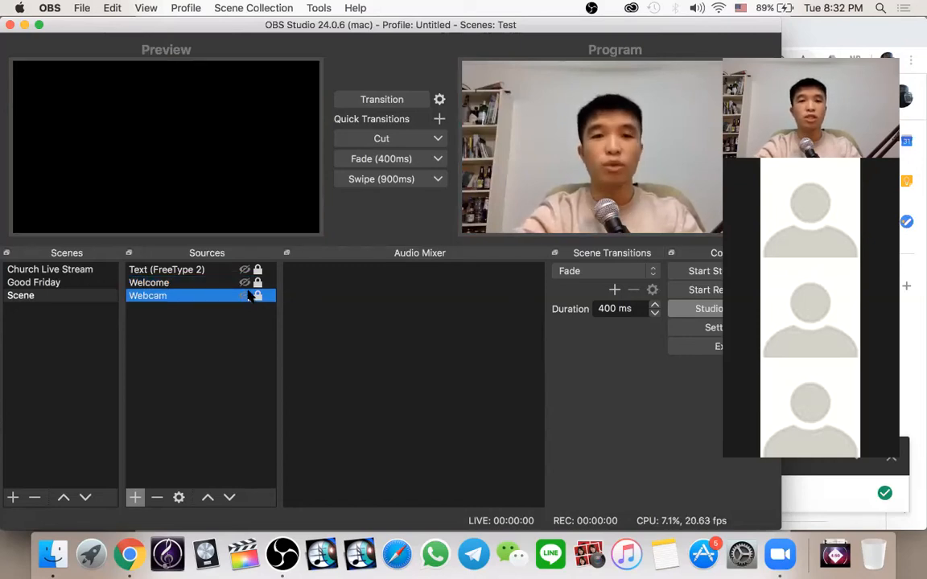
{"action": "left_click", "coordinate": [245, 283]}
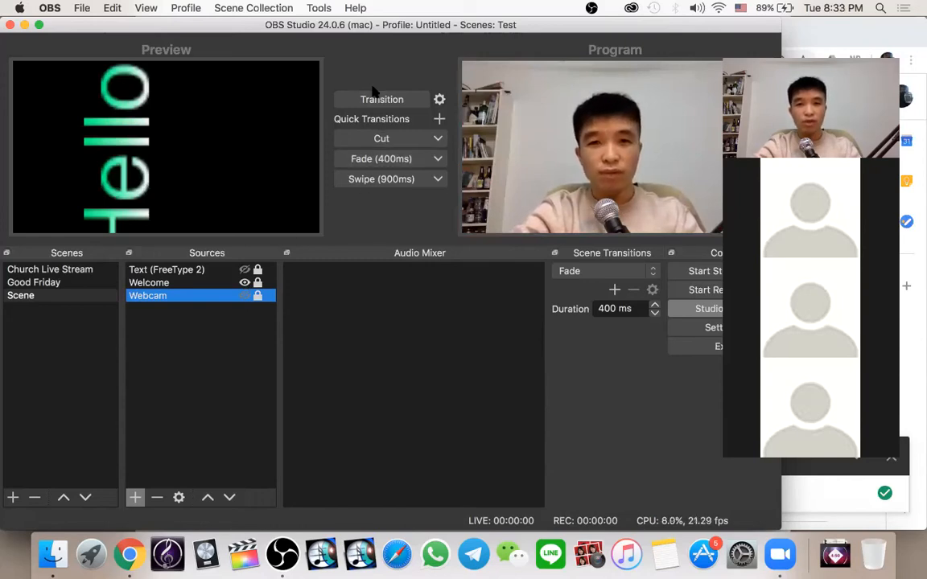
{"action": "left_click", "coordinate": [373, 180]}
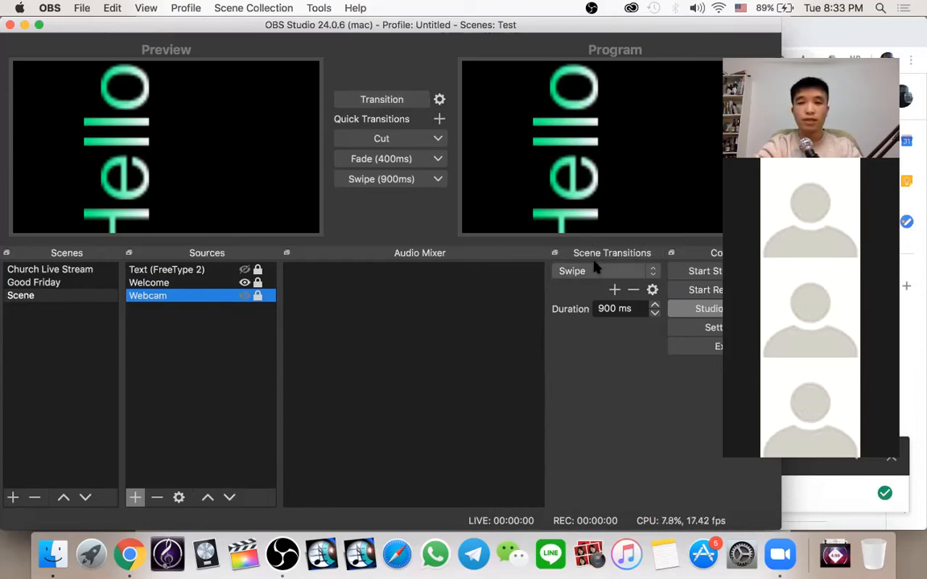
Add another Fade to Color scene transition, keeping its suggested name and default properties.
{"action": "left_click", "coordinate": [615, 290]}
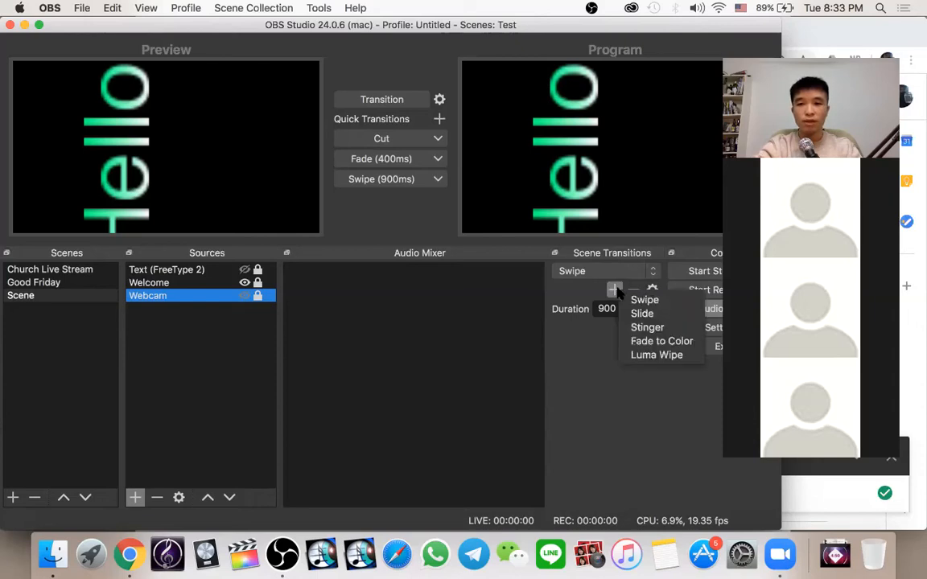
{"action": "left_click", "coordinate": [661, 341]}
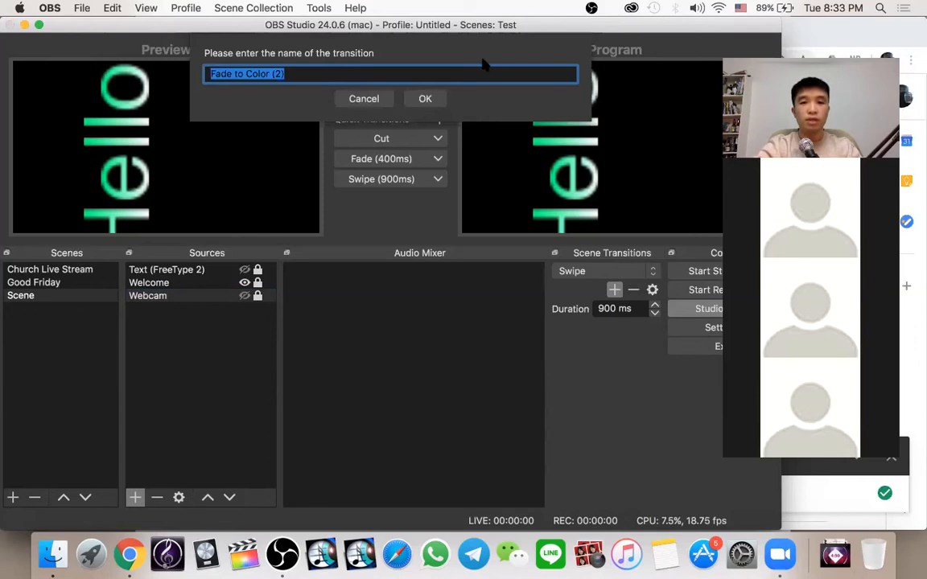
{"action": "left_click", "coordinate": [435, 97]}
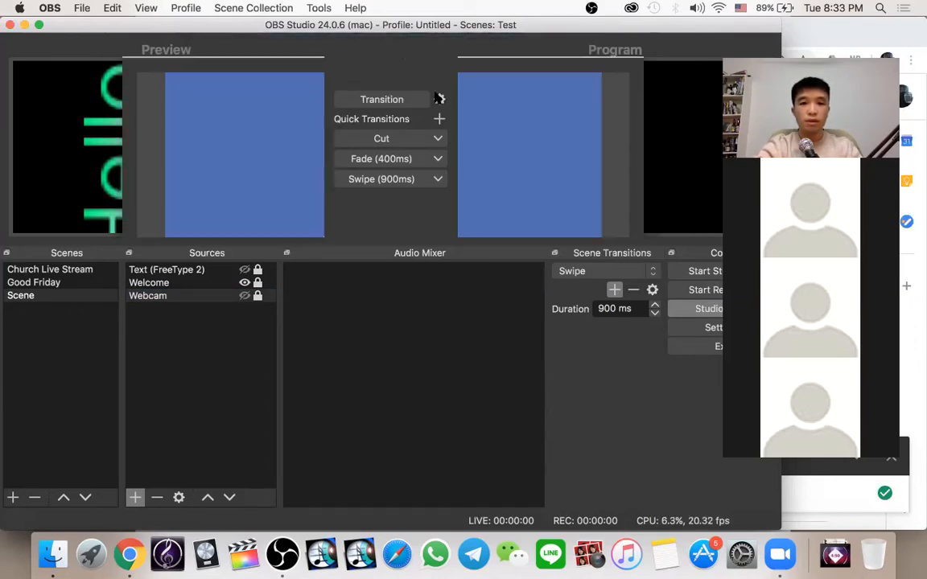
{"action": "left_click", "coordinate": [613, 457]}
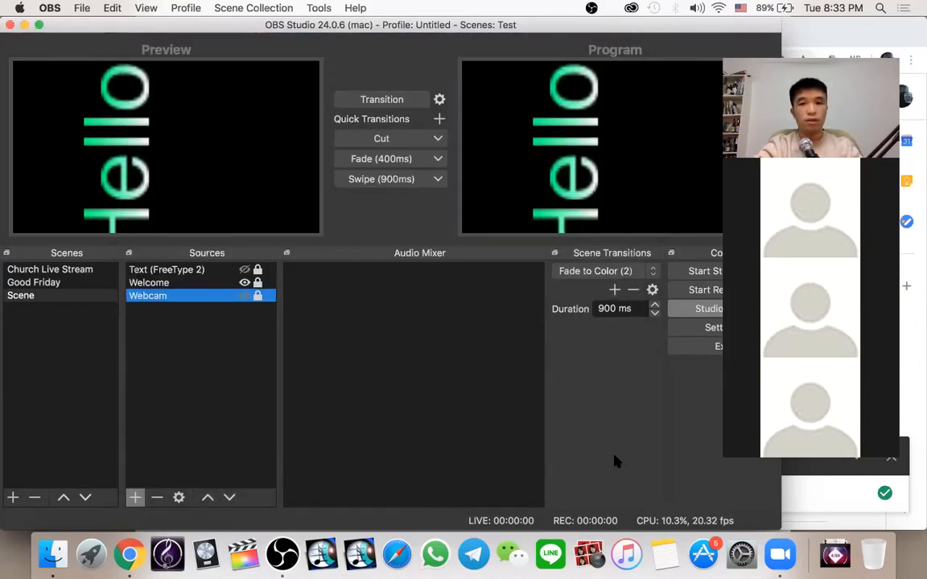
Add Fade to Color (2) as a 300 ms quick transition, and remove it again.
{"action": "left_click", "coordinate": [438, 119]}
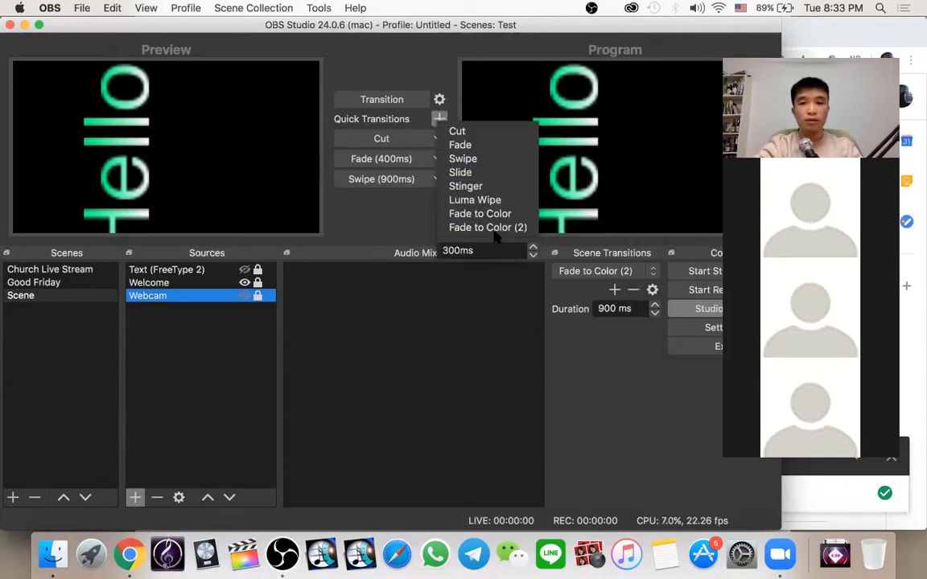
{"action": "left_click", "coordinate": [495, 228]}
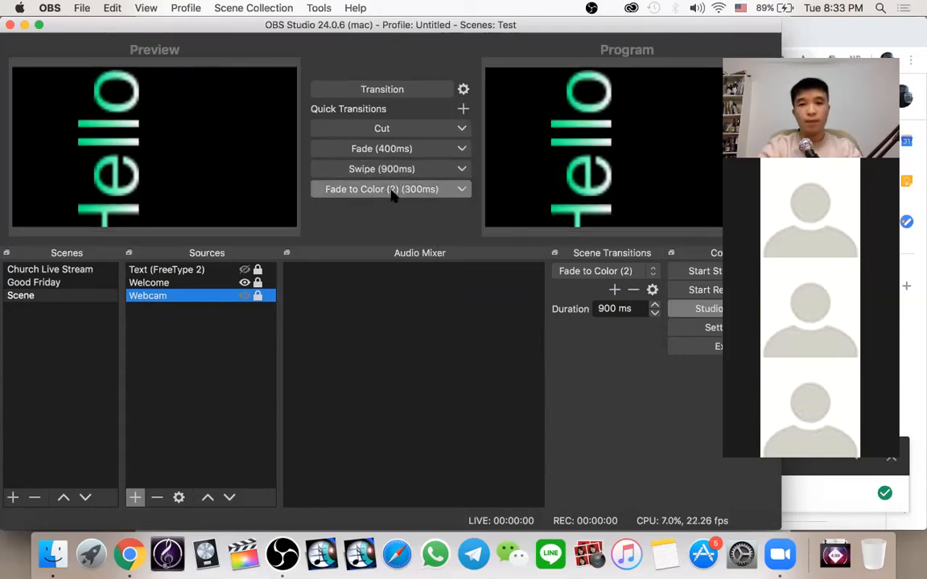
{"action": "left_click", "coordinate": [463, 189]}
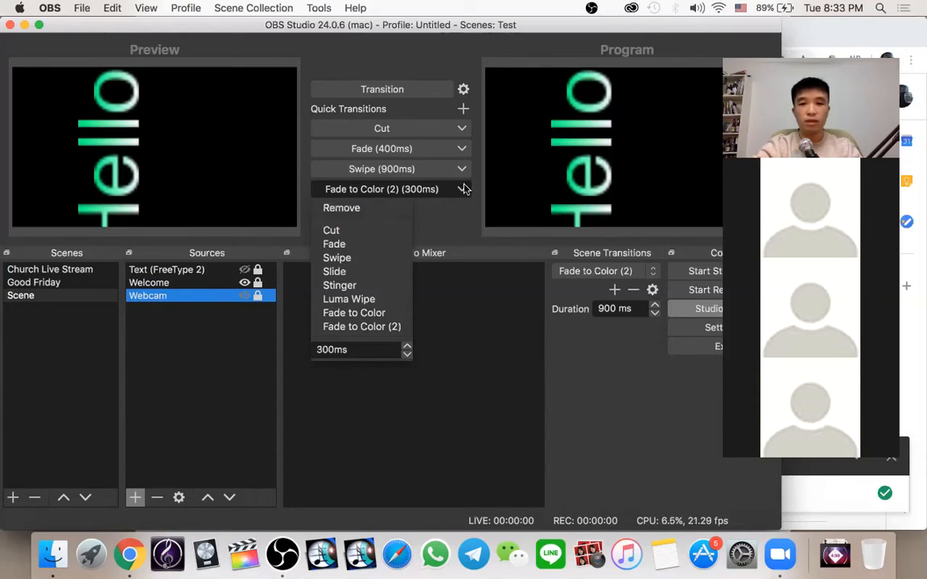
{"action": "left_click", "coordinate": [363, 208]}
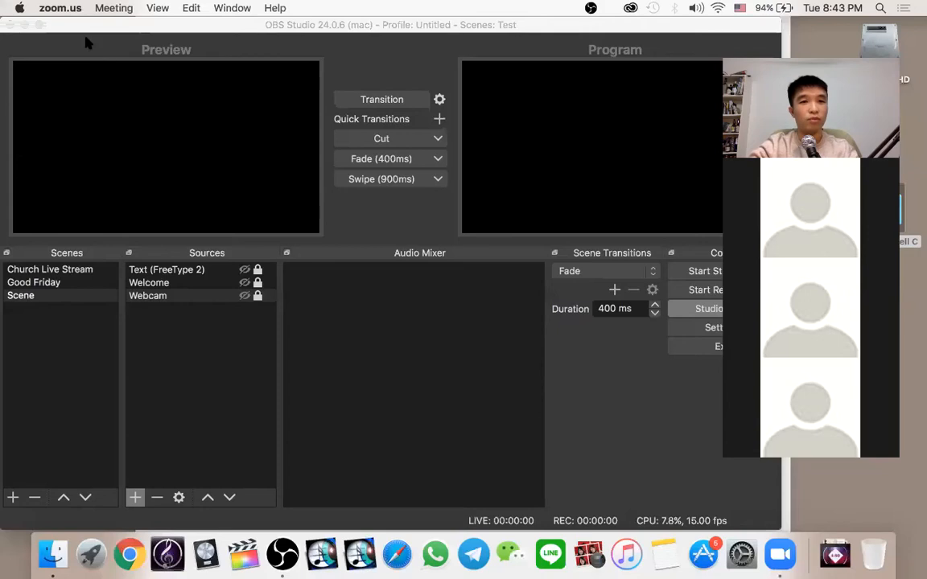
Switch to Finder and open the presentation 1 PreSvcLoop.pptx from the OBSSession1 folder.
{"action": "left_click", "coordinate": [89, 49]}
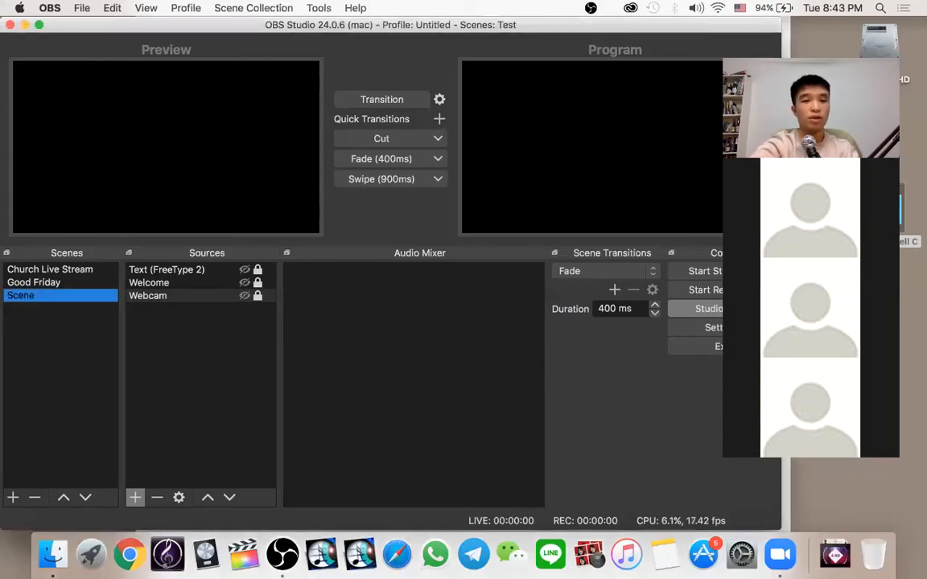
{"action": "key", "text": "super+Tab"}
{"action": "key", "text": "super+Tab"}
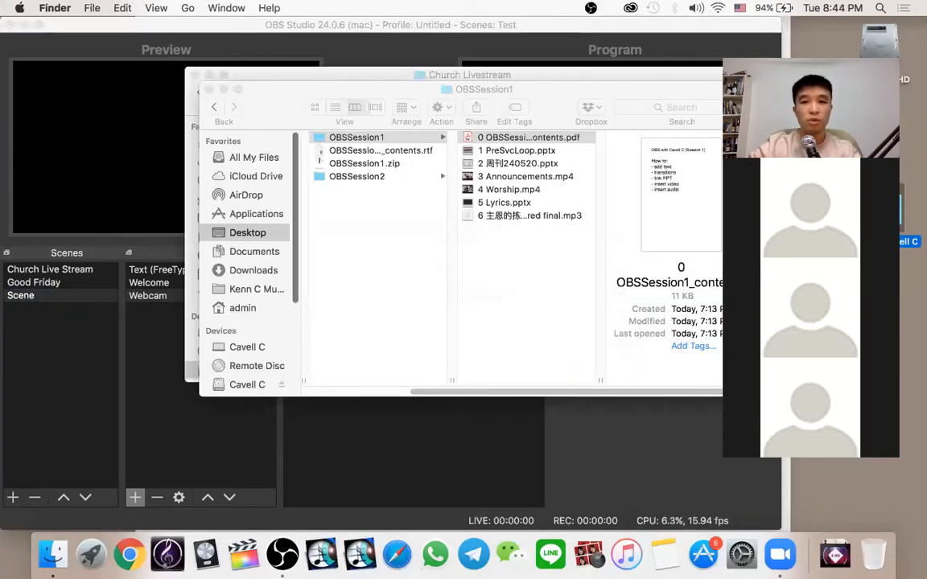
{"action": "left_click", "coordinate": [529, 151]}
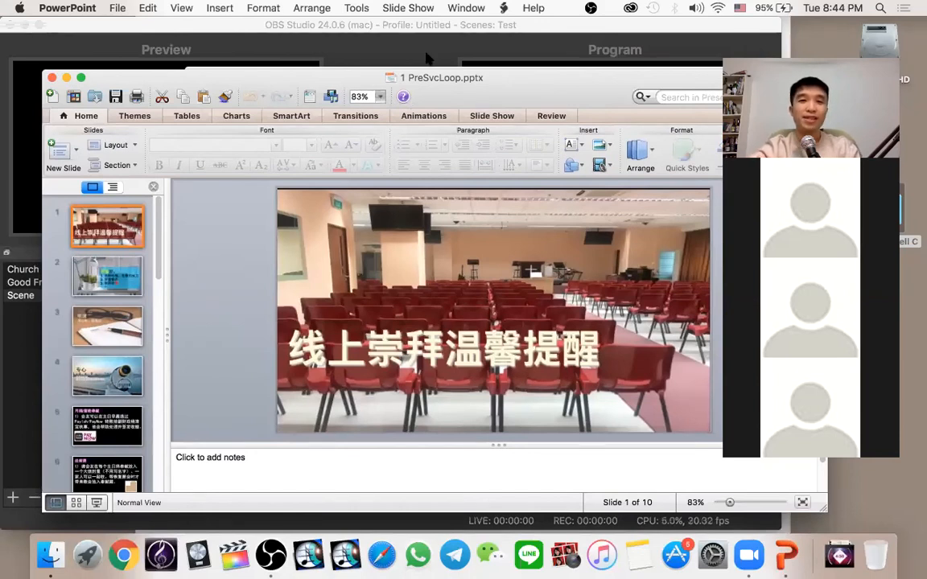
Switch to OBS, add a visible Window Capture source named Pre Svc PPT to Scene, and look through the windows available for capture.
{"action": "left_click", "coordinate": [90, 32]}
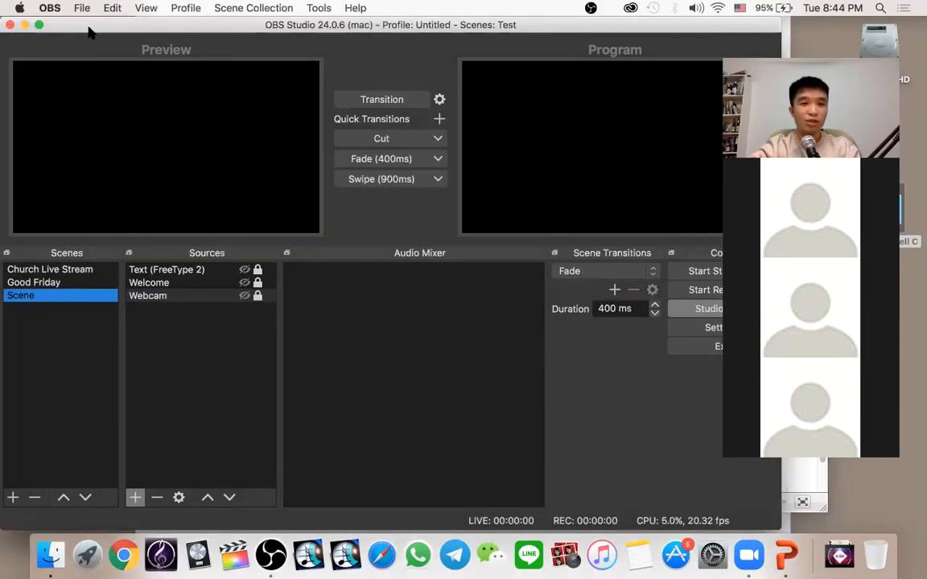
{"action": "left_click", "coordinate": [136, 498]}
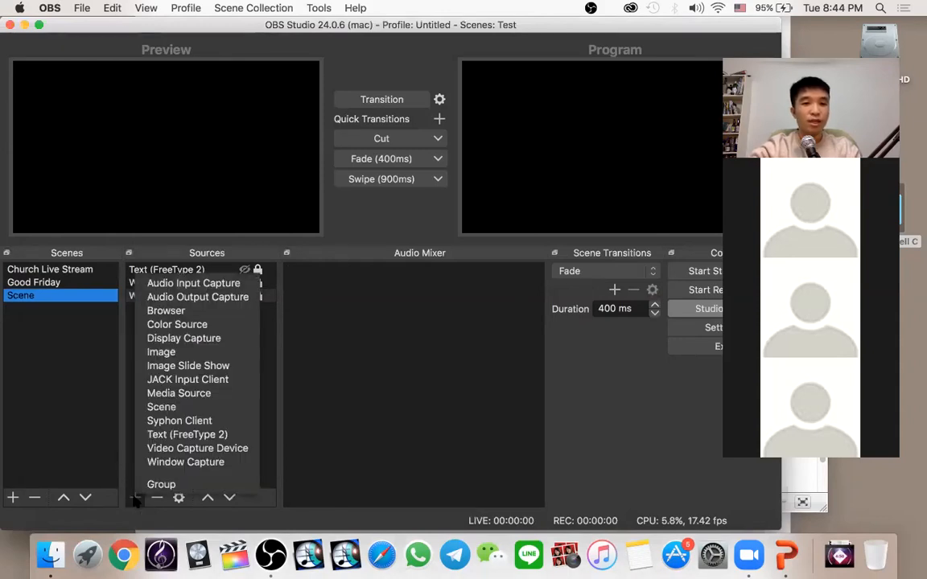
{"action": "left_click", "coordinate": [201, 469]}
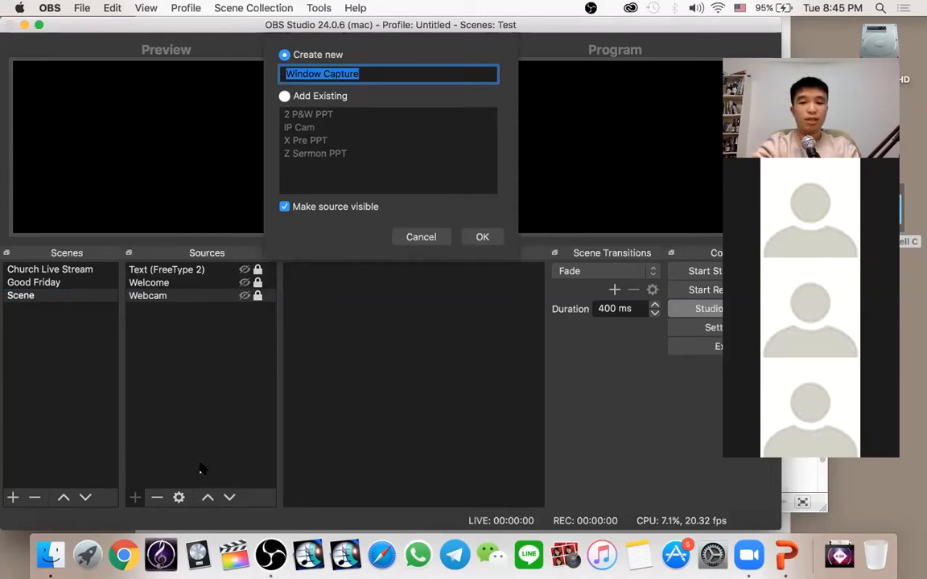
{"action": "type", "text": "Pre Svc PPT"}
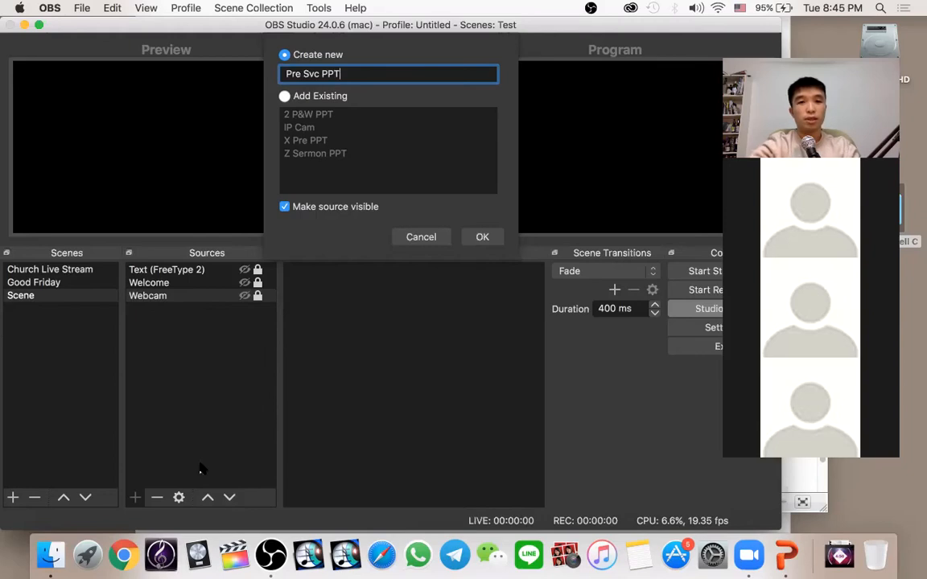
{"action": "key", "text": "Return"}
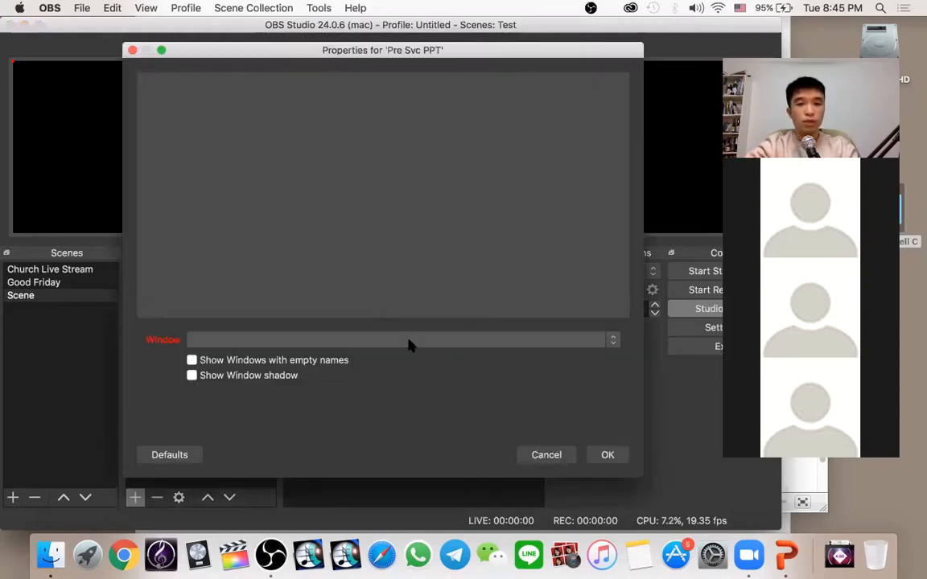
{"action": "left_click", "coordinate": [293, 341]}
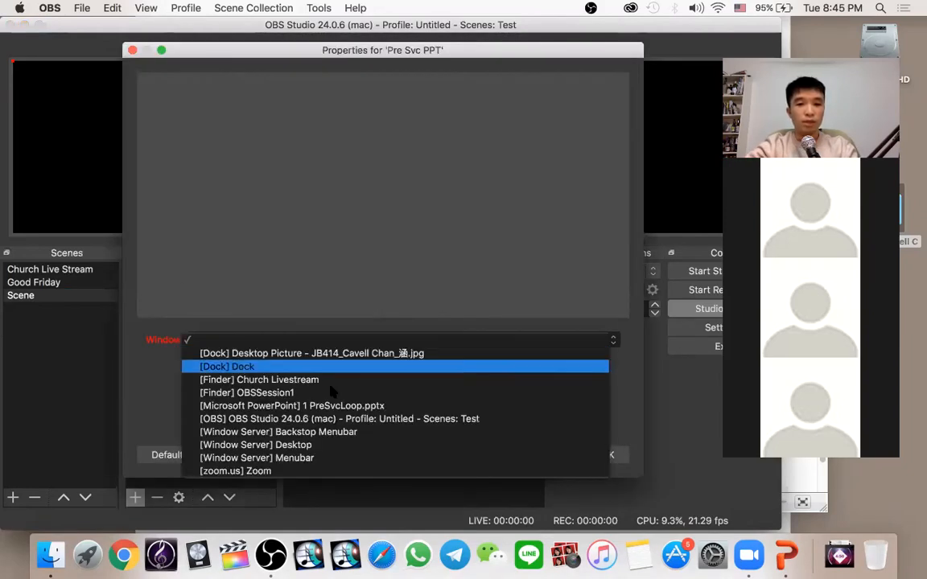
{"action": "left_click", "coordinate": [150, 375]}
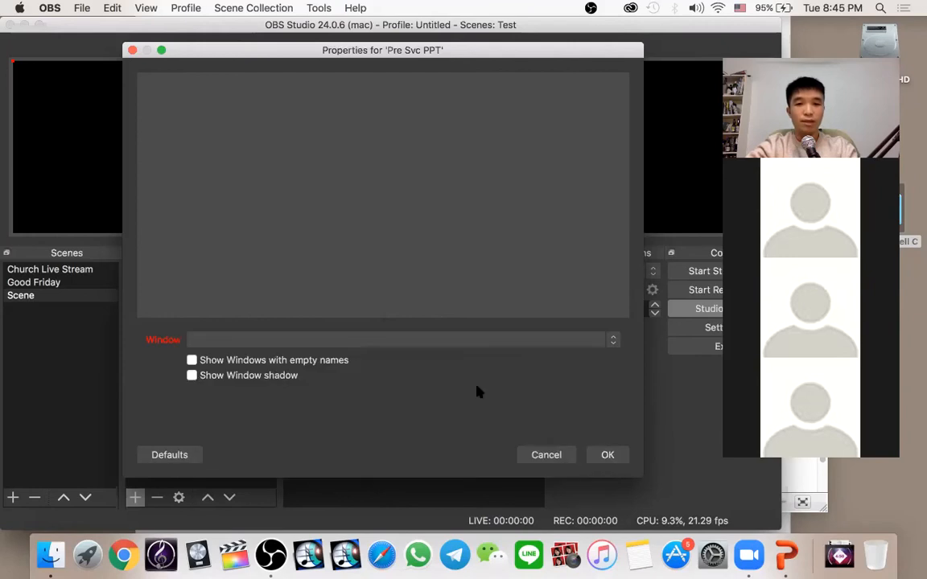
Switch to PowerPoint, play the 1 PreSvcLoop.pptx slide show from the start in full screen, and exit it.
{"action": "key", "text": "super+Tab"}
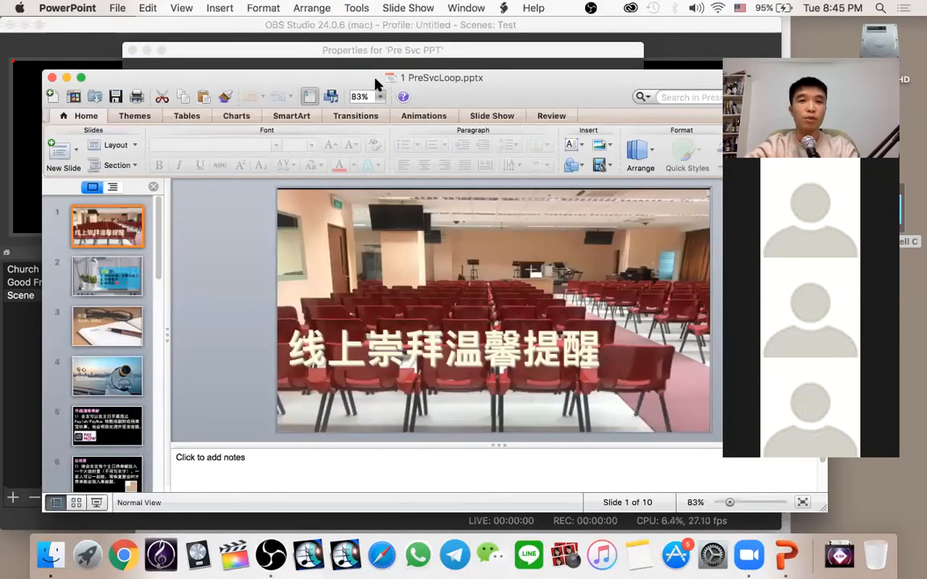
{"action": "left_click", "coordinate": [504, 117]}
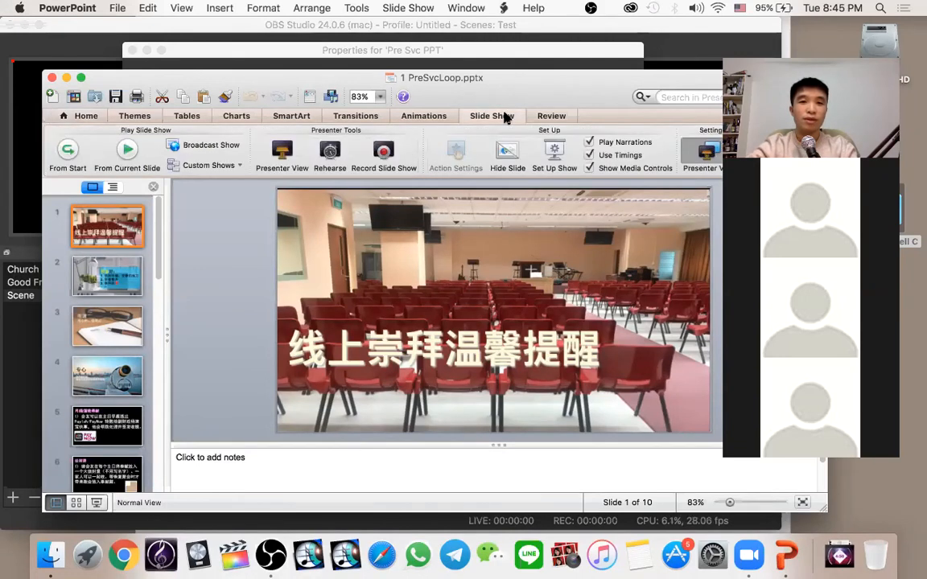
{"action": "left_click", "coordinate": [69, 150]}
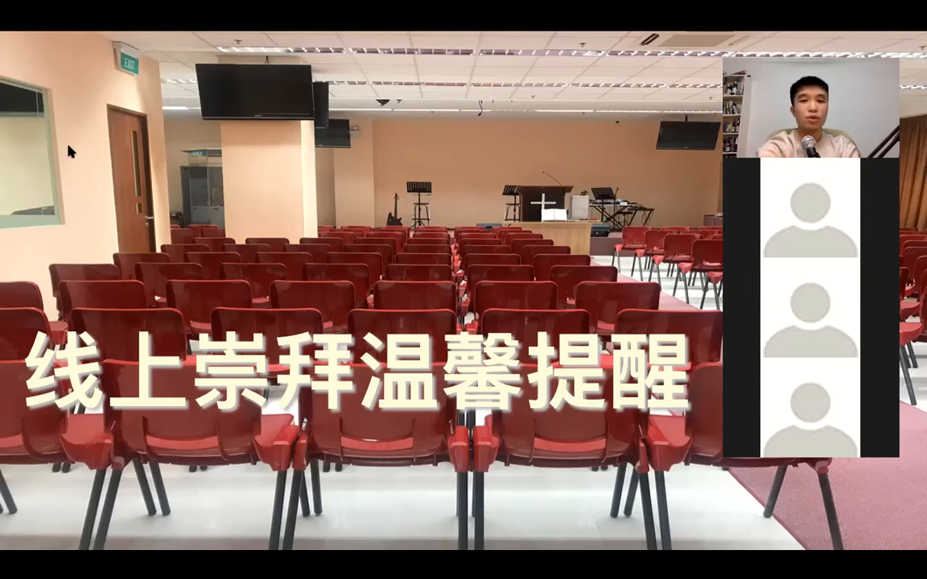
{"action": "key", "text": "Escape"}
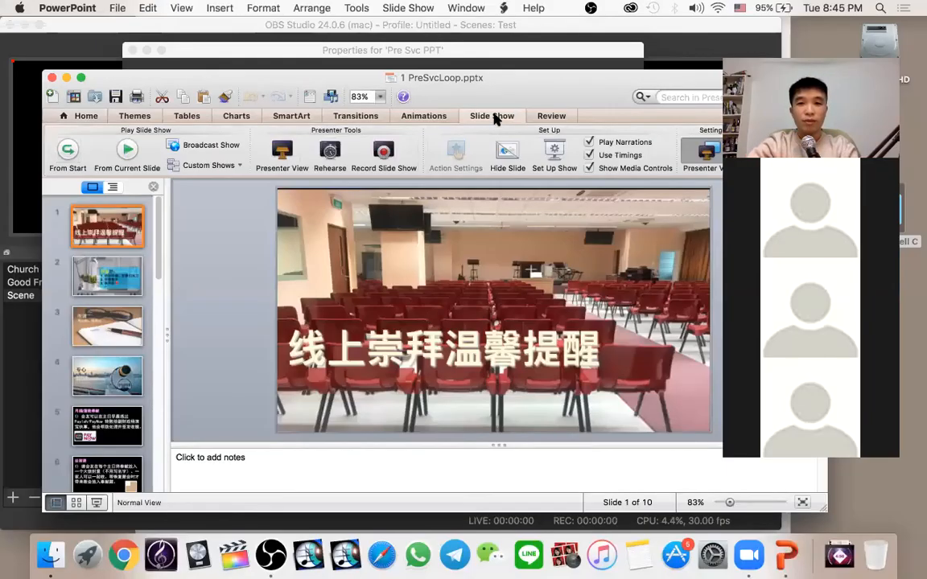
Set the show type to Browsed by an individual (window) and play the slide show from the start.
{"action": "left_click", "coordinate": [555, 150]}
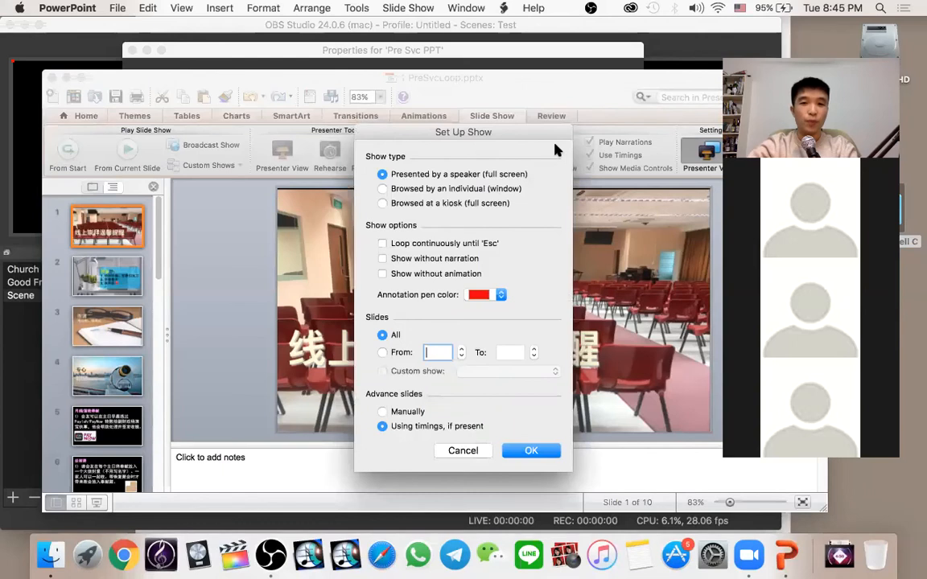
{"action": "left_click", "coordinate": [410, 192]}
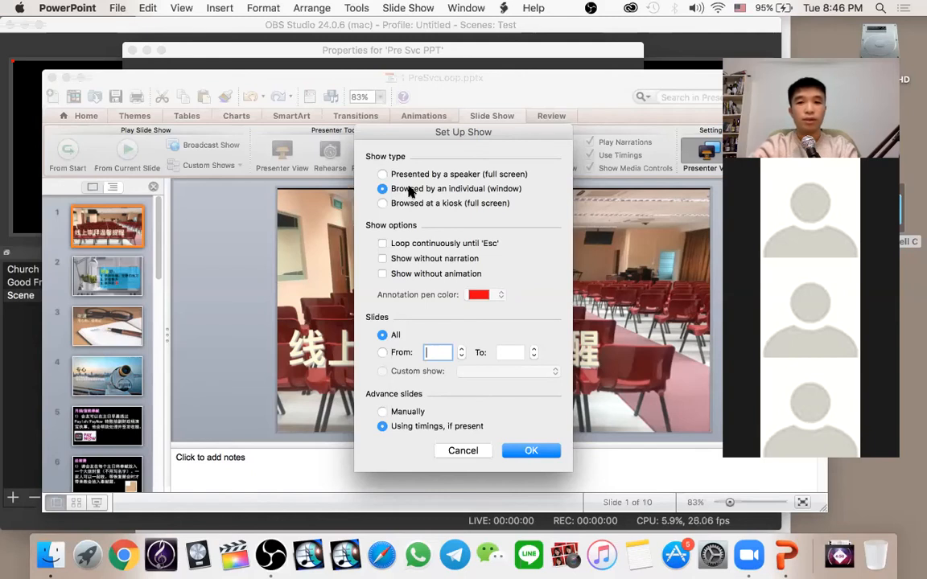
{"action": "key", "text": "Return"}
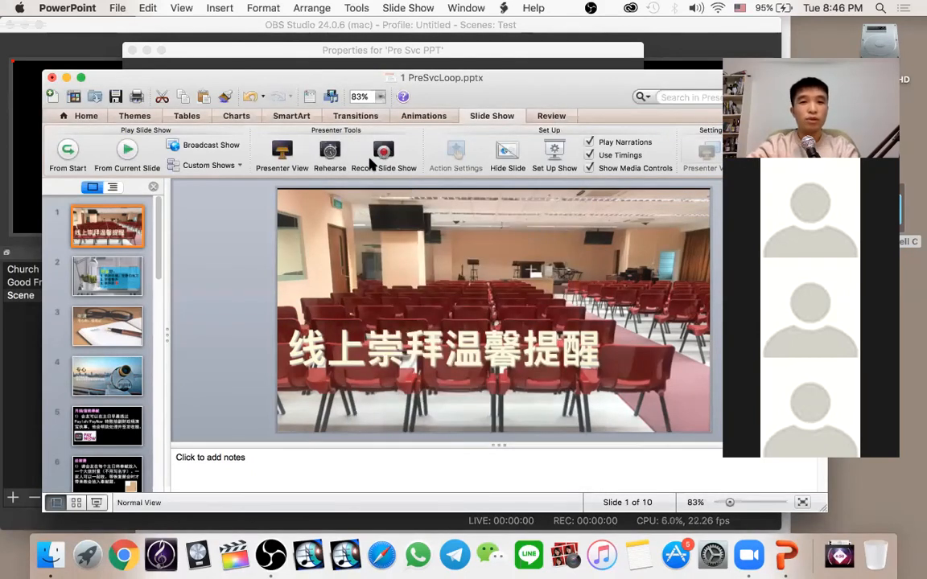
{"action": "left_click", "coordinate": [68, 150]}
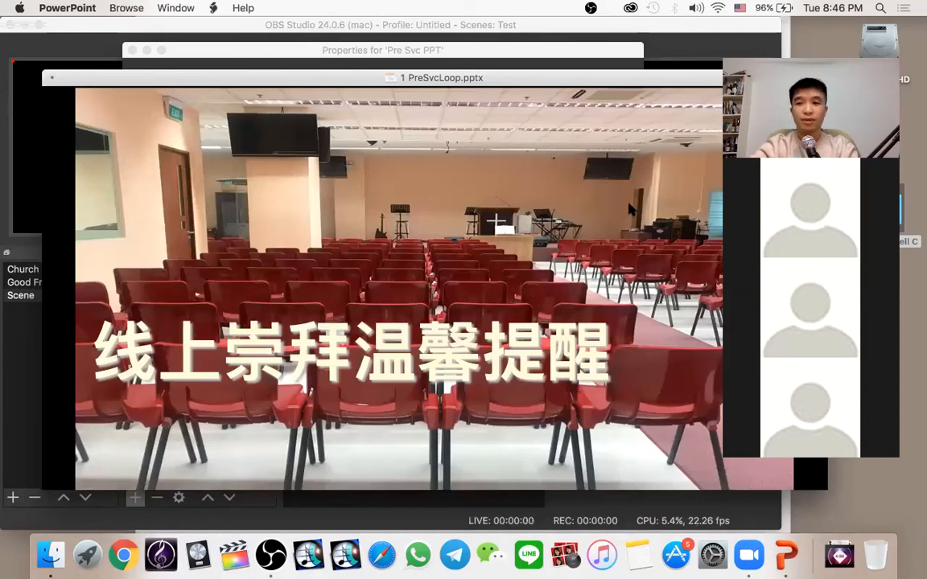
Switch to OBS and close the Pre Svc PPT properties without choosing a window, so its window list can refresh.
{"action": "key", "text": "super+Tab"}
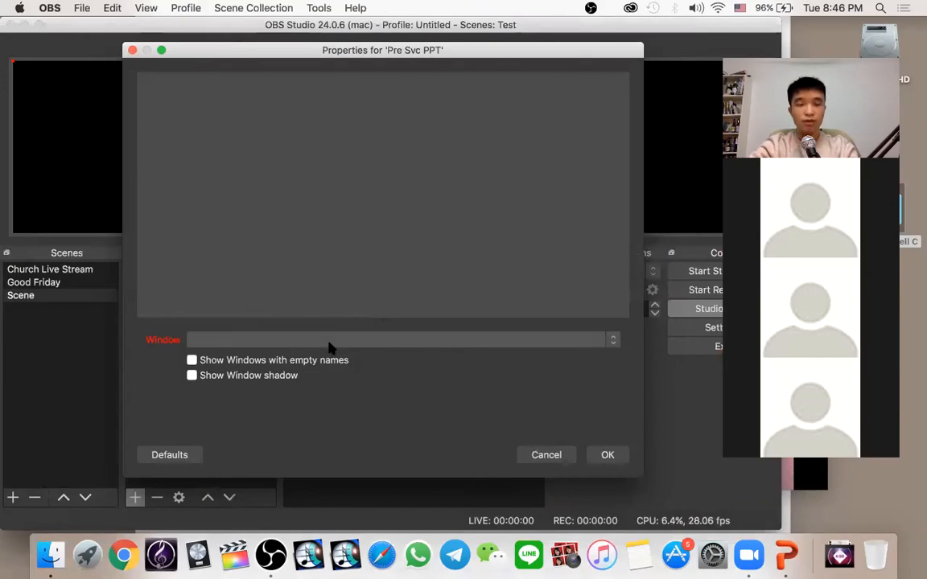
{"action": "left_click", "coordinate": [330, 340]}
{"action": "left_click", "coordinate": [621, 398]}
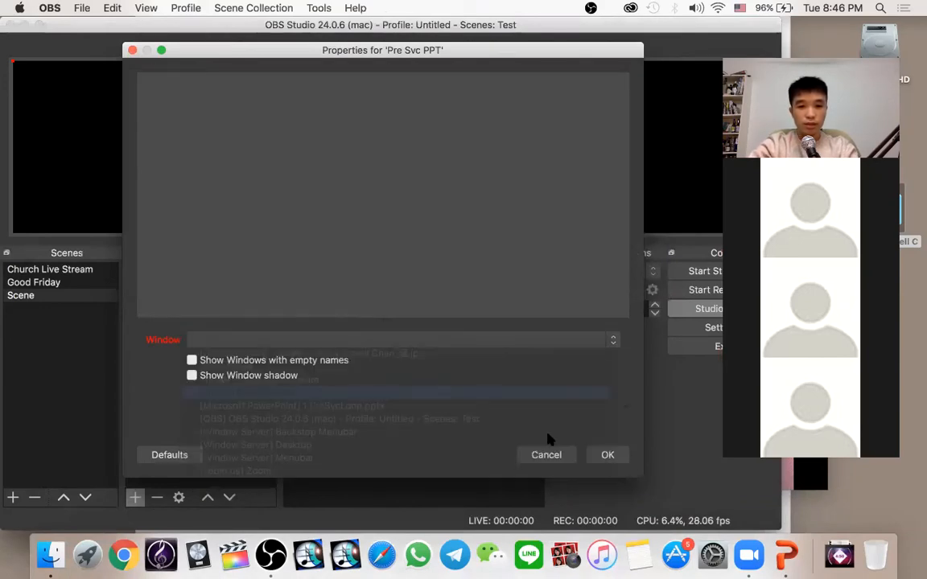
{"action": "left_click", "coordinate": [534, 453]}
{"action": "double_click", "coordinate": [152, 269]}
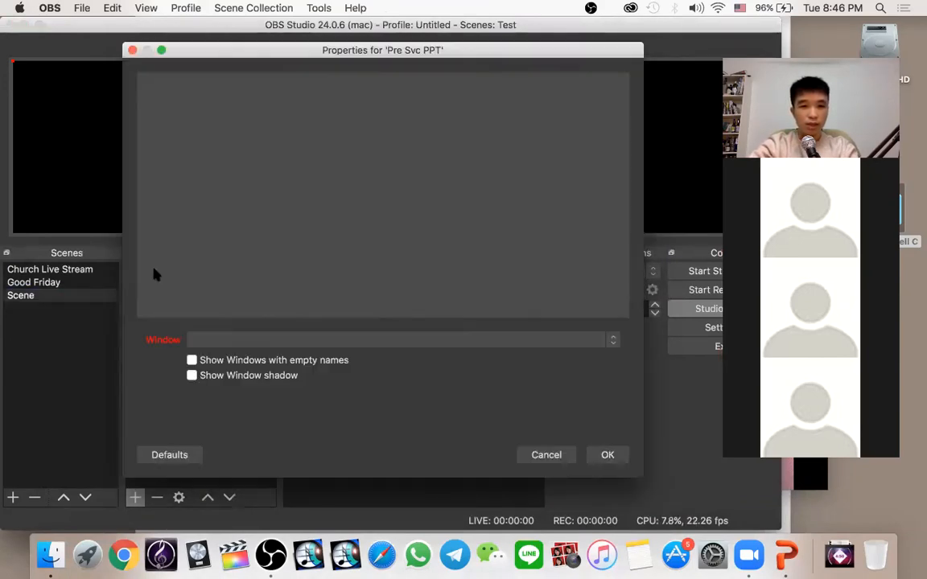
{"action": "left_click", "coordinate": [279, 342]}
{"action": "left_click", "coordinate": [305, 379]}
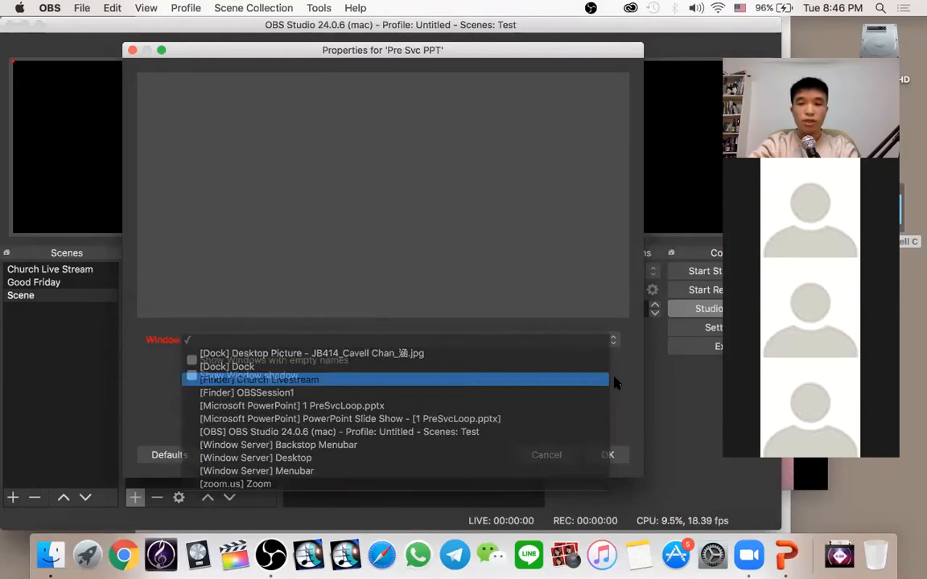
{"action": "left_click", "coordinate": [547, 456]}
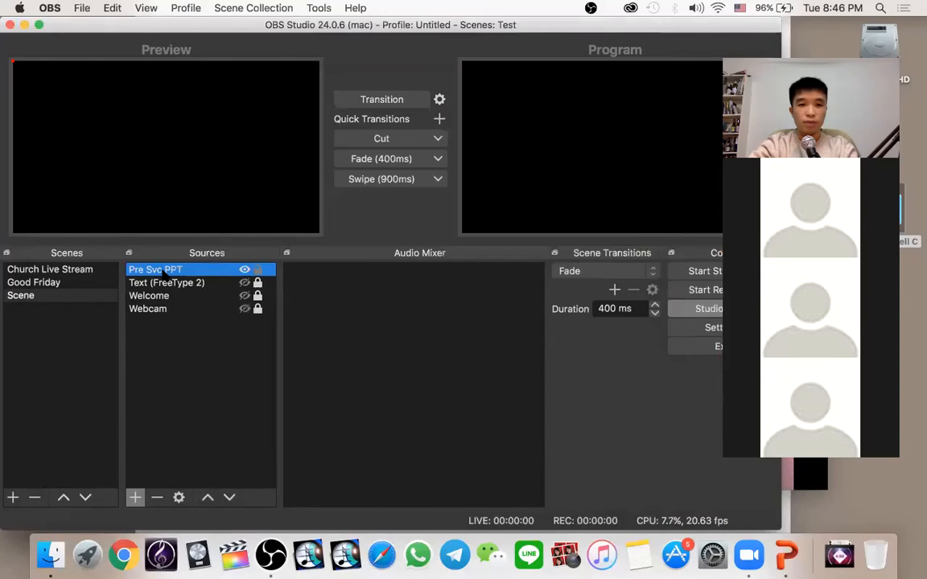
Set the Pre Svc PPT source to capture the window [Microsoft PowerPoint] PowerPoint Slide Show - [1 PreSvcLoop.pptx].
{"action": "double_click", "coordinate": [162, 272]}
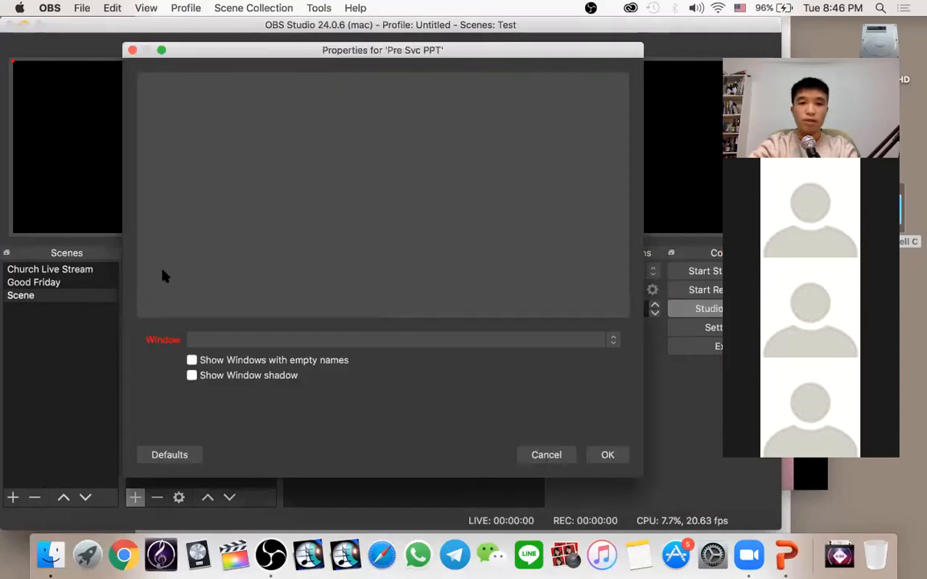
{"action": "left_click", "coordinate": [252, 339]}
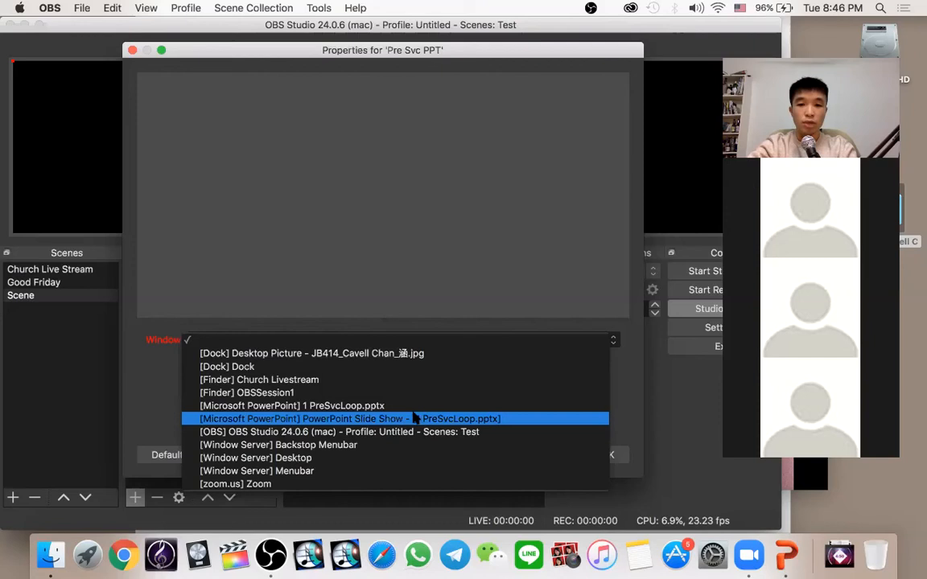
{"action": "left_click", "coordinate": [473, 419]}
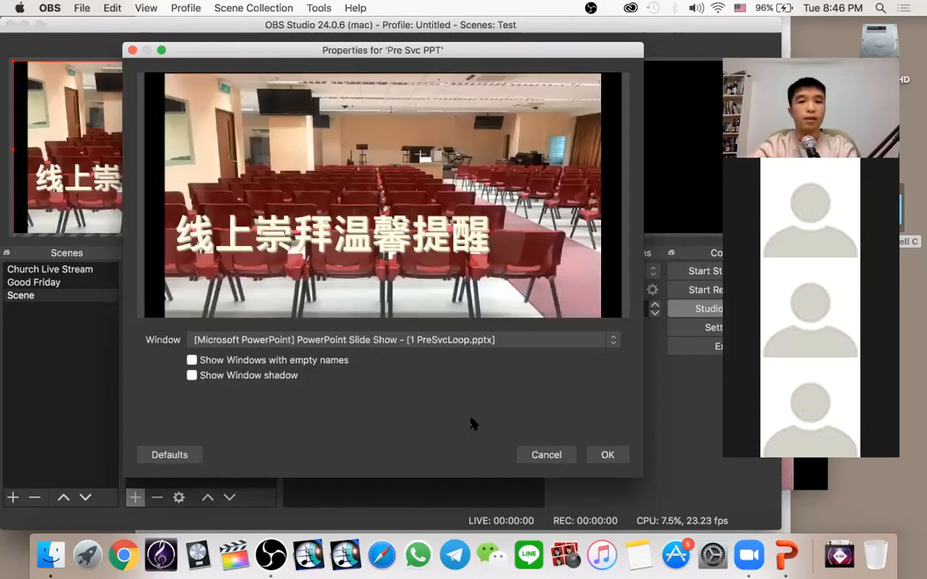
{"action": "left_click", "coordinate": [609, 457]}
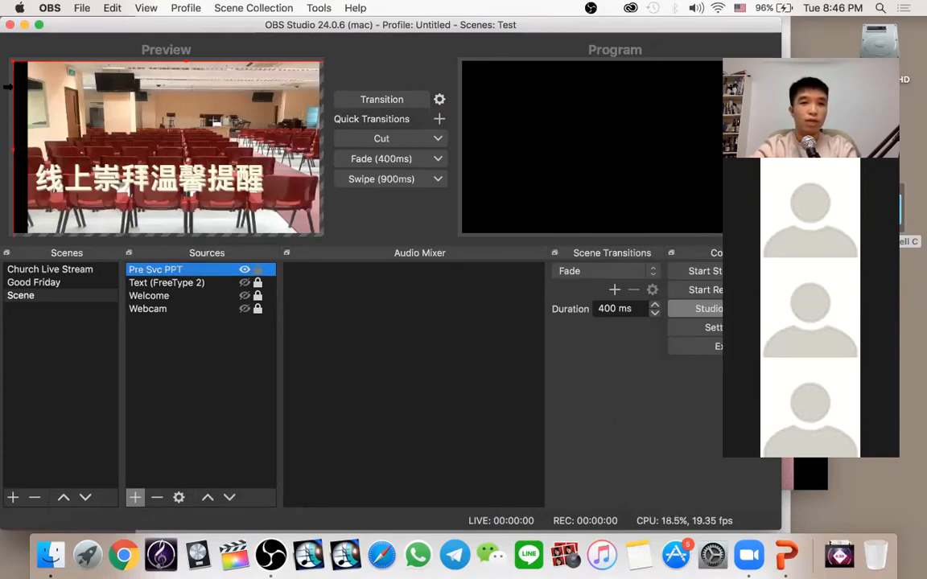
Fit the Pre Svc PPT source to the screen.
{"action": "right_click", "coordinate": [144, 274]}
{"action": "mouse_move", "coordinate": [234, 225]}
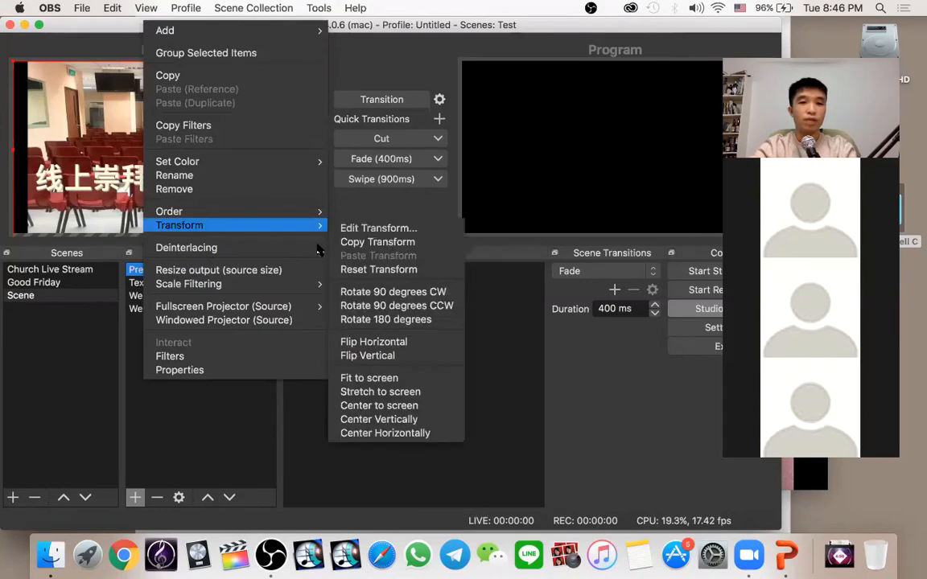
{"action": "left_click", "coordinate": [388, 382]}
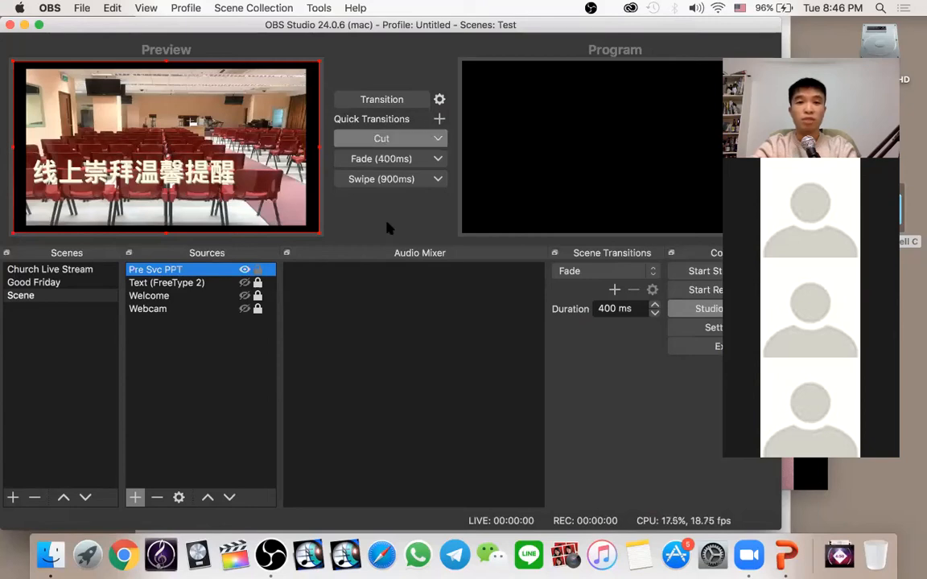
Send Pre Svc PPT to the program with the Fade (400ms) quick transition, and cut the program to black with the source hidden.
{"action": "left_click", "coordinate": [382, 161]}
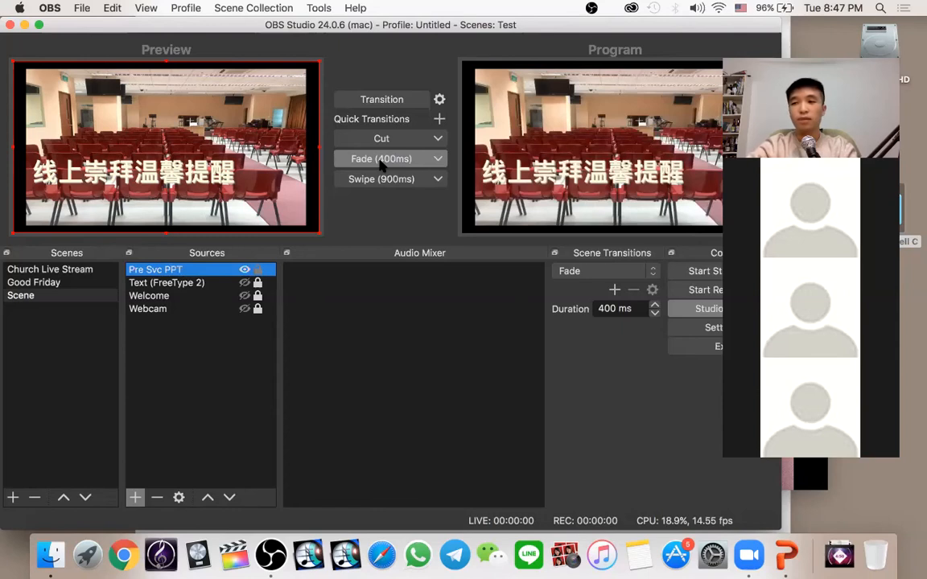
{"action": "left_click", "coordinate": [381, 138]}
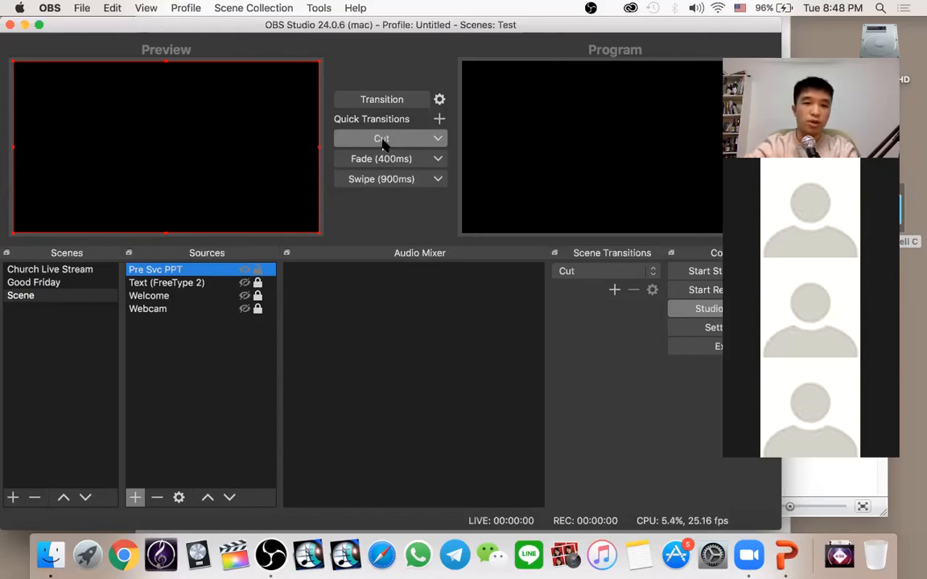
Add a new visible Media Source named Pastor Announcement to Scene.
{"action": "left_click", "coordinate": [136, 498]}
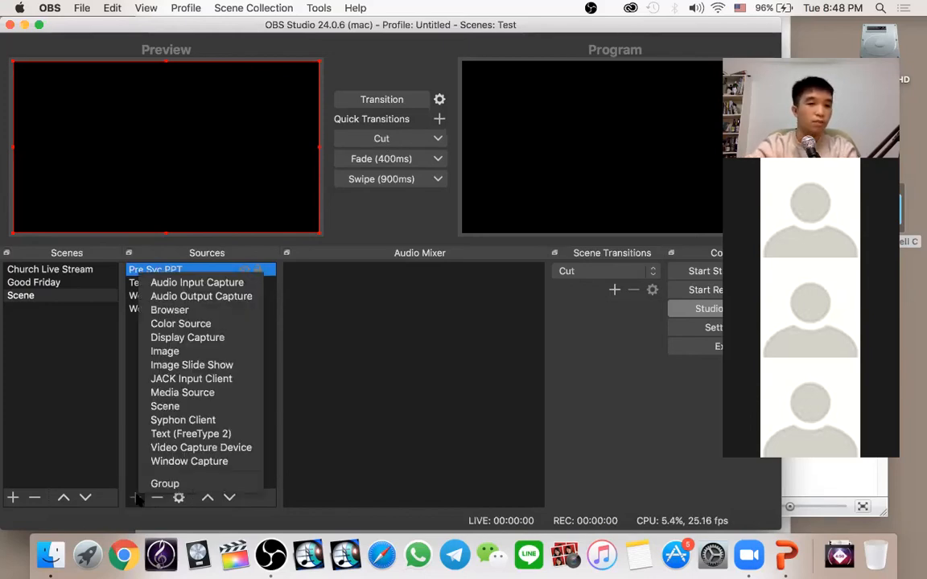
{"action": "left_click", "coordinate": [190, 393]}
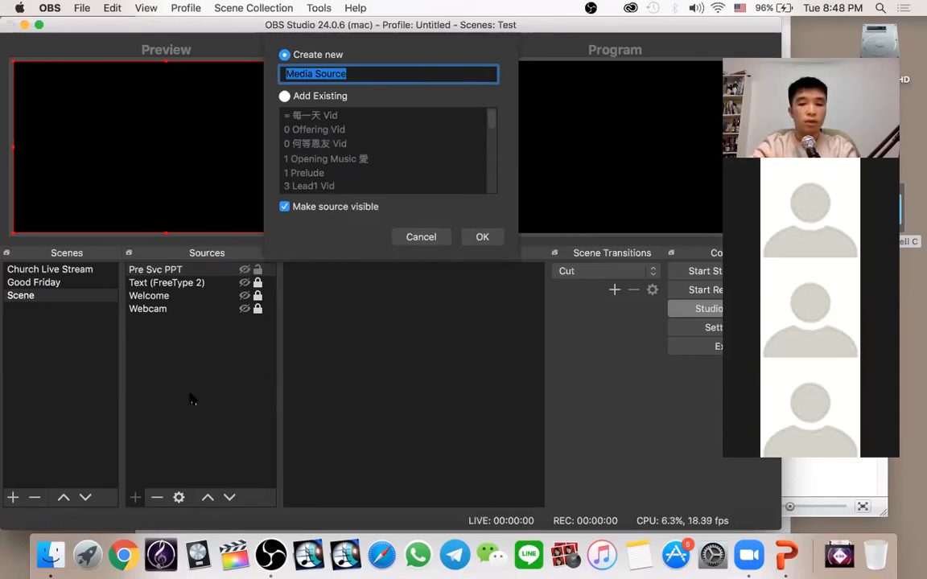
{"action": "type", "text": "Pasto"}
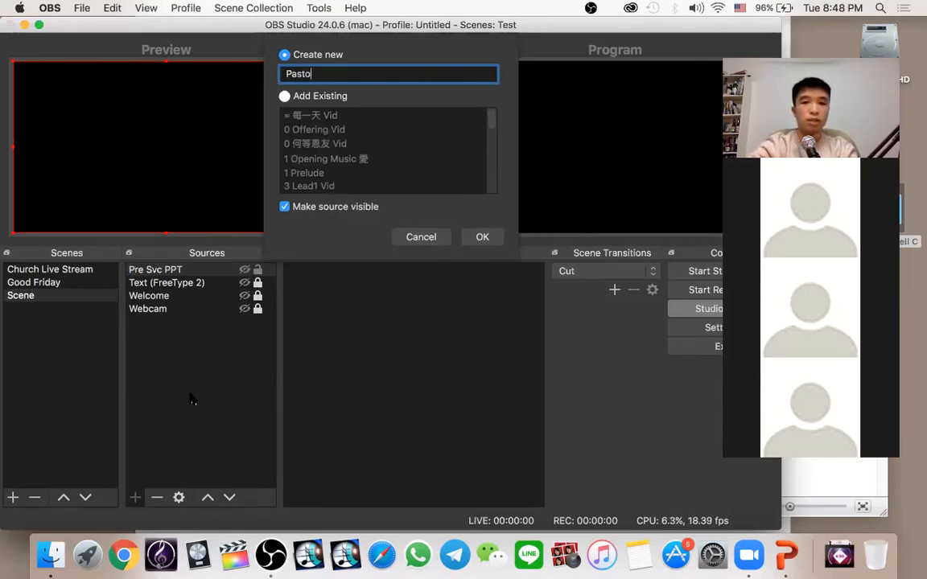
{"action": "type", "text": "r Announcement"}
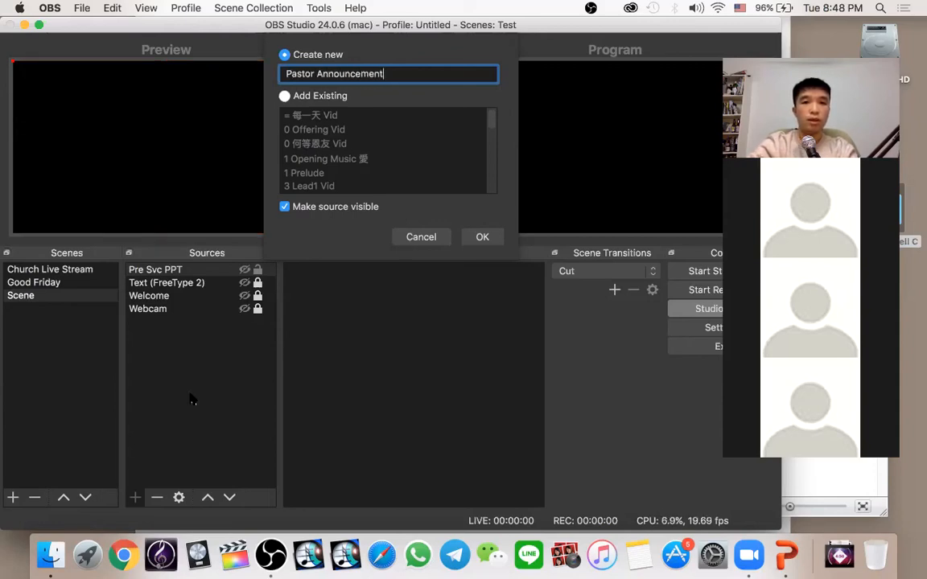
{"action": "key", "text": "Return"}
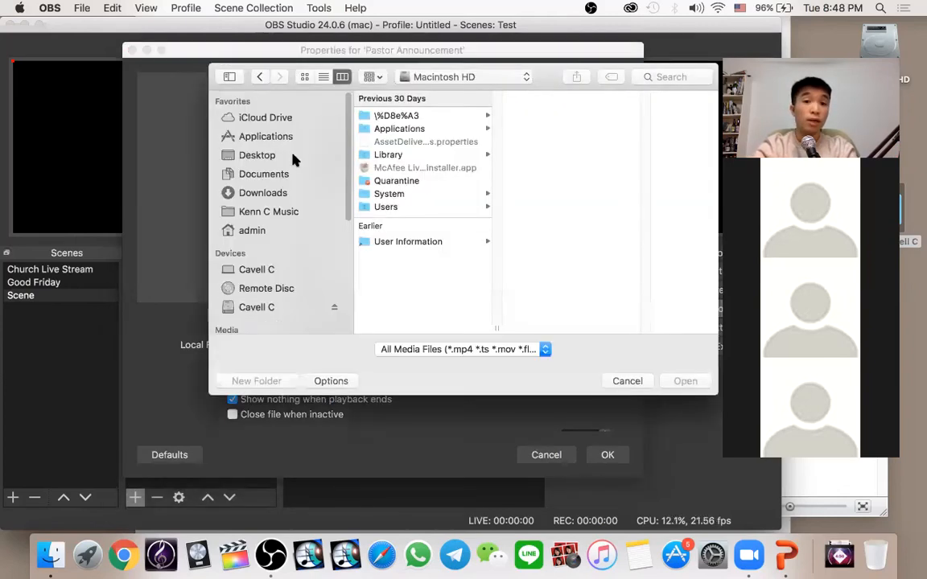
Link 3 Announcements.mp4 from the OBSSession1 folder as the Pastor Announcement source's local file and accept its properties.
{"action": "left_click", "coordinate": [259, 155]}
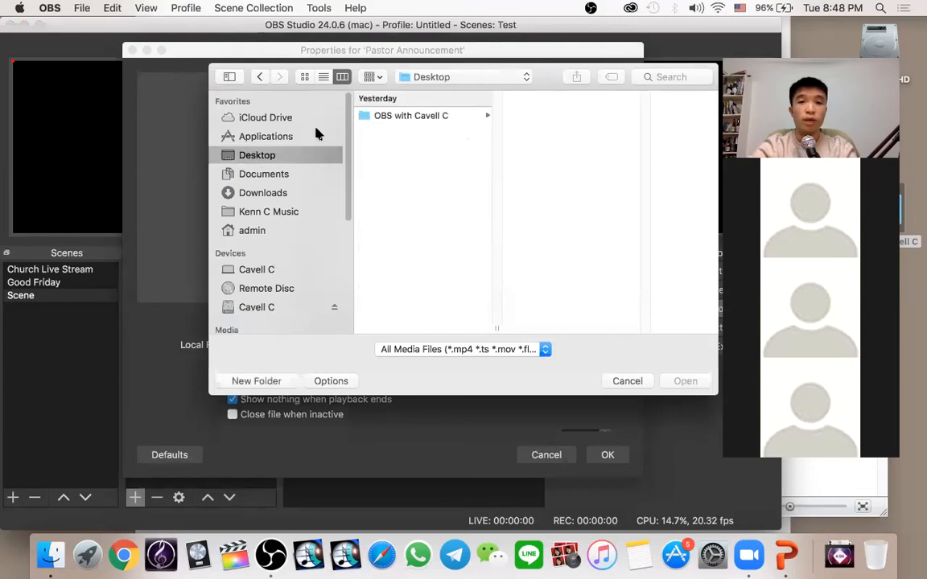
{"action": "left_click", "coordinate": [406, 116]}
{"action": "left_click", "coordinate": [550, 164]}
{"action": "left_click", "coordinate": [628, 156]}
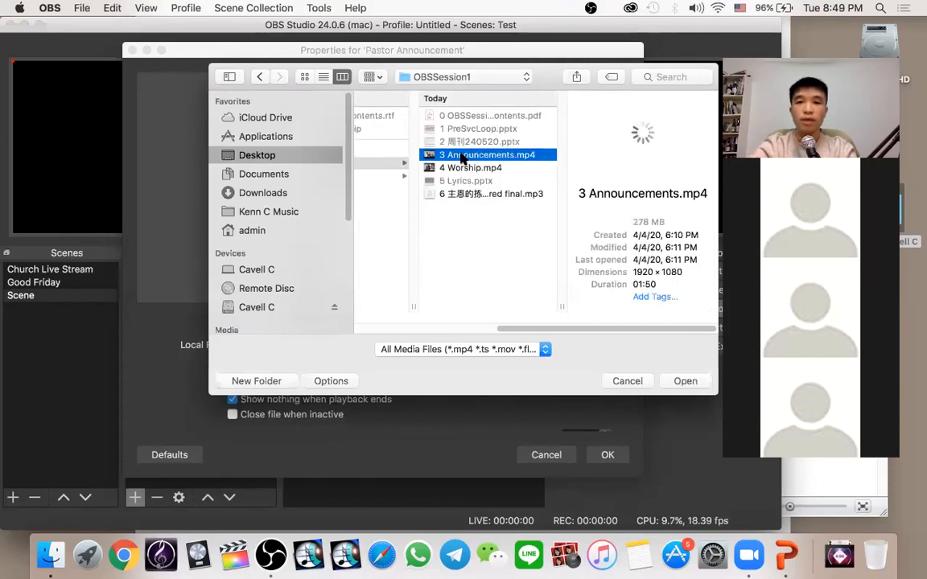
{"action": "left_click", "coordinate": [682, 383]}
{"action": "left_click", "coordinate": [607, 454]}
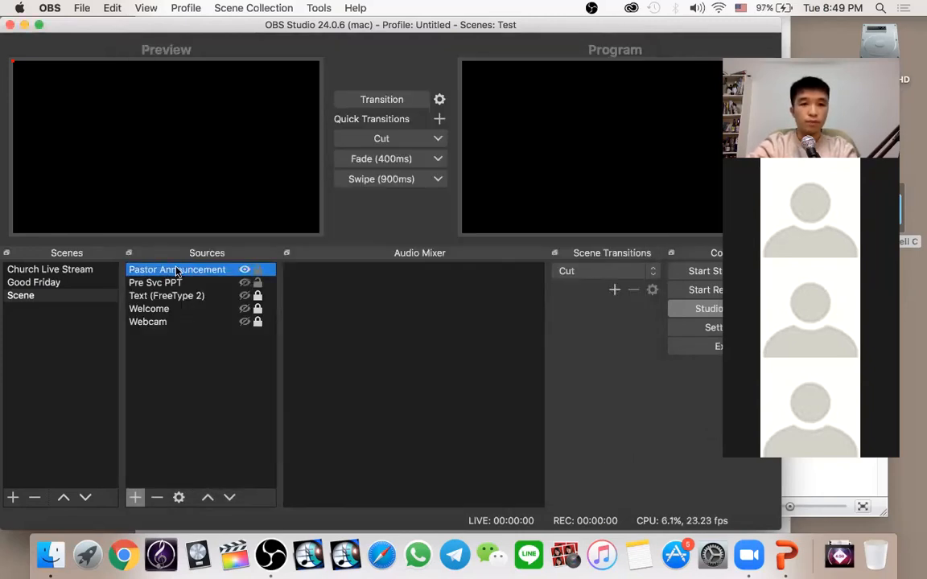
Send Pastor Announcement to the program with the Swipe (900ms) quick transition, and hide it again with a Cut.
{"action": "left_click", "coordinate": [245, 270]}
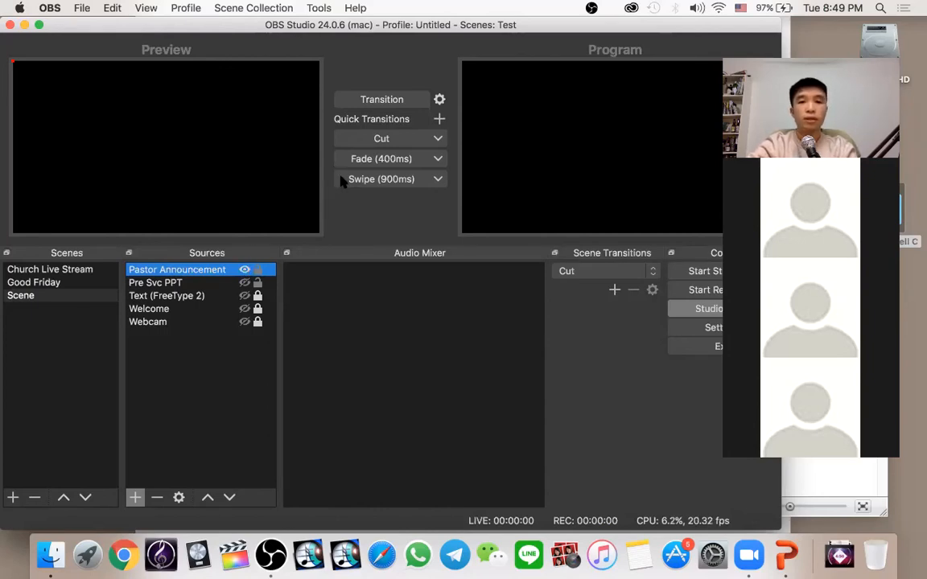
{"action": "left_click", "coordinate": [383, 183]}
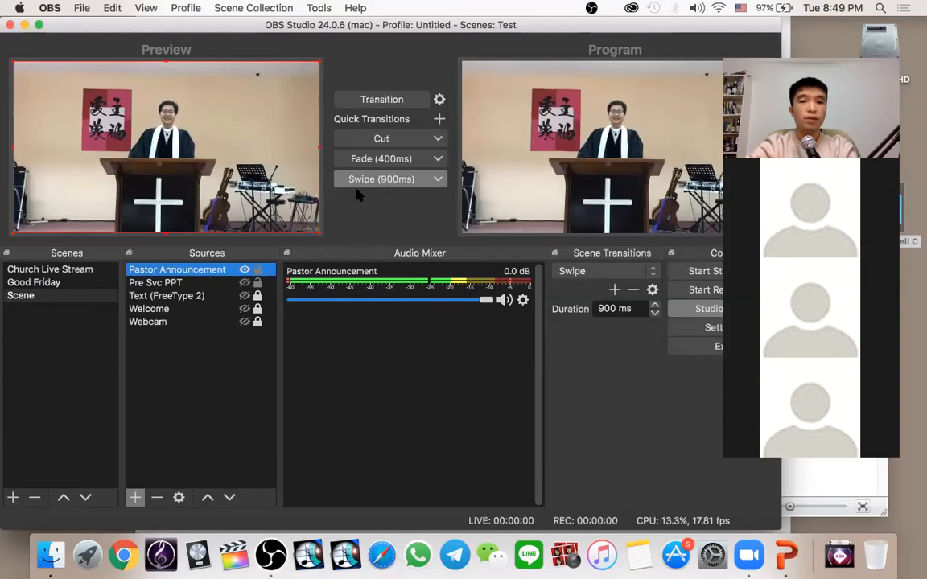
{"action": "left_click", "coordinate": [246, 272]}
{"action": "left_click", "coordinate": [364, 139]}
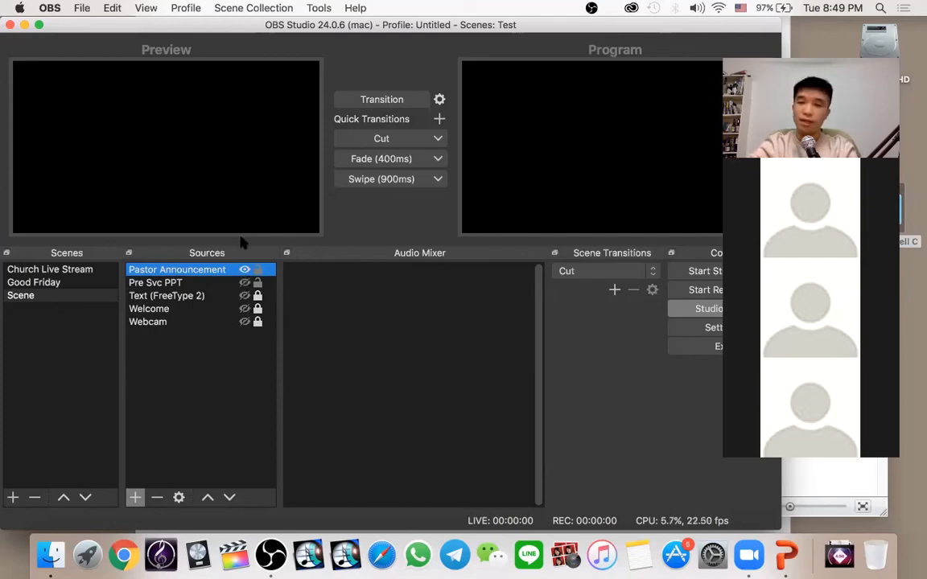
Cut the visible Pastor Announcement source to the program and lower its audio volume to -20.9 dB.
{"action": "left_click", "coordinate": [161, 184]}
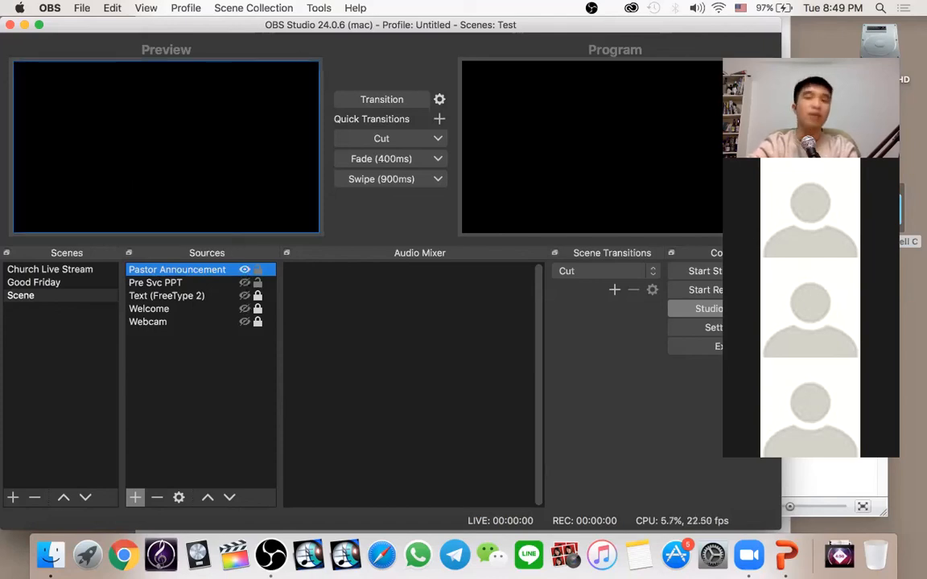
{"action": "left_click", "coordinate": [388, 140]}
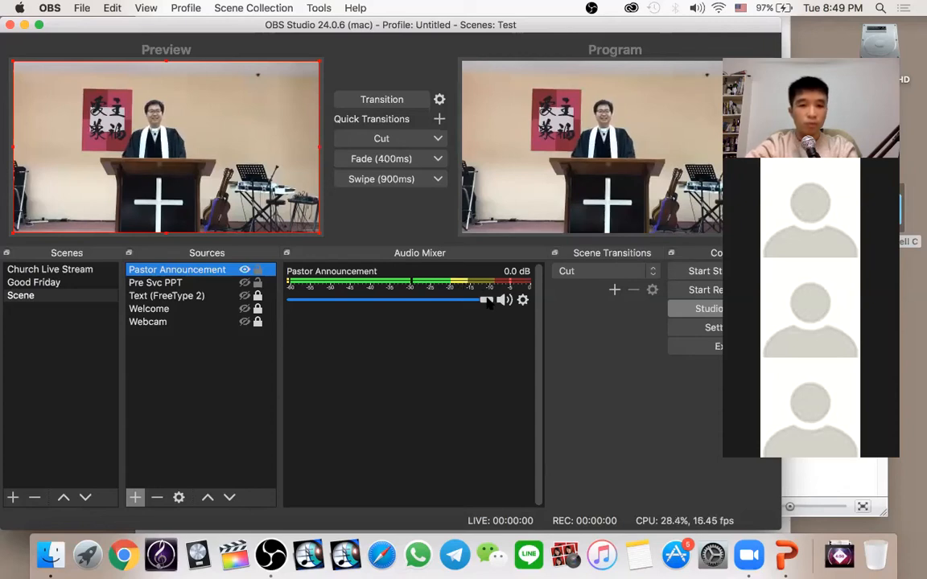
{"action": "left_click_drag", "start_coordinate": [487, 300], "coordinate": [384, 301]}
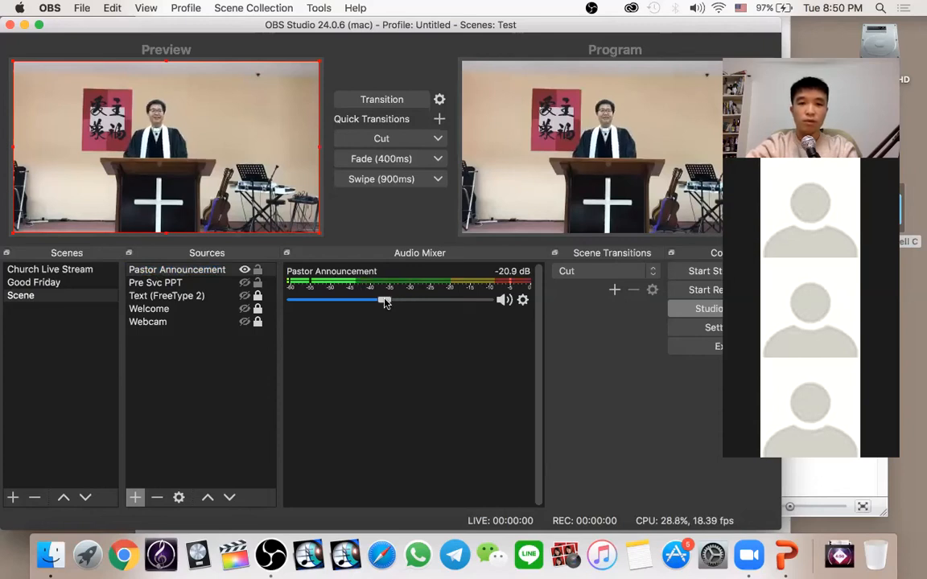
Raise the Pastor Announcement volume to 0.0 dB and set its Audio Monitoring to Monitor and Output.
{"action": "left_click_drag", "start_coordinate": [384, 301], "coordinate": [487, 300]}
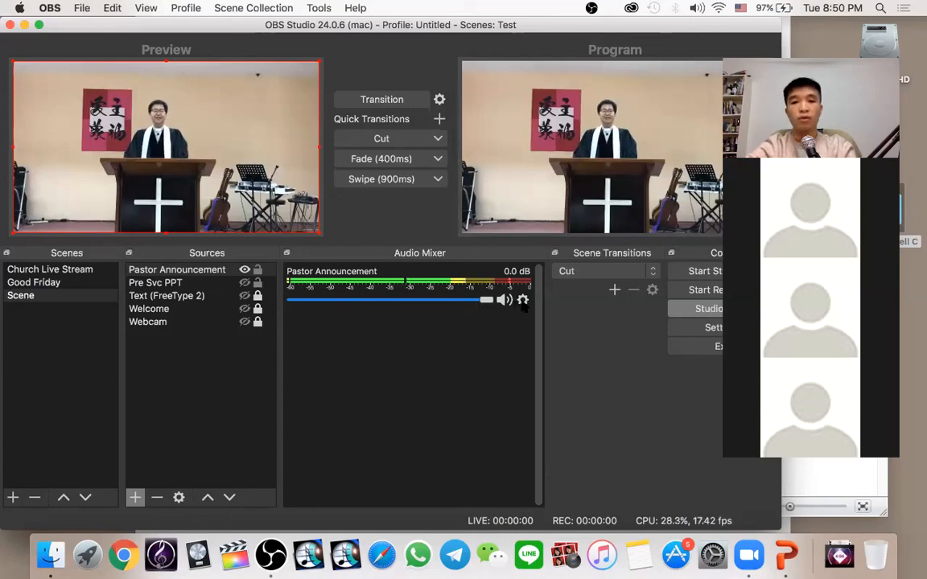
{"action": "right_click", "coordinate": [564, 425]}
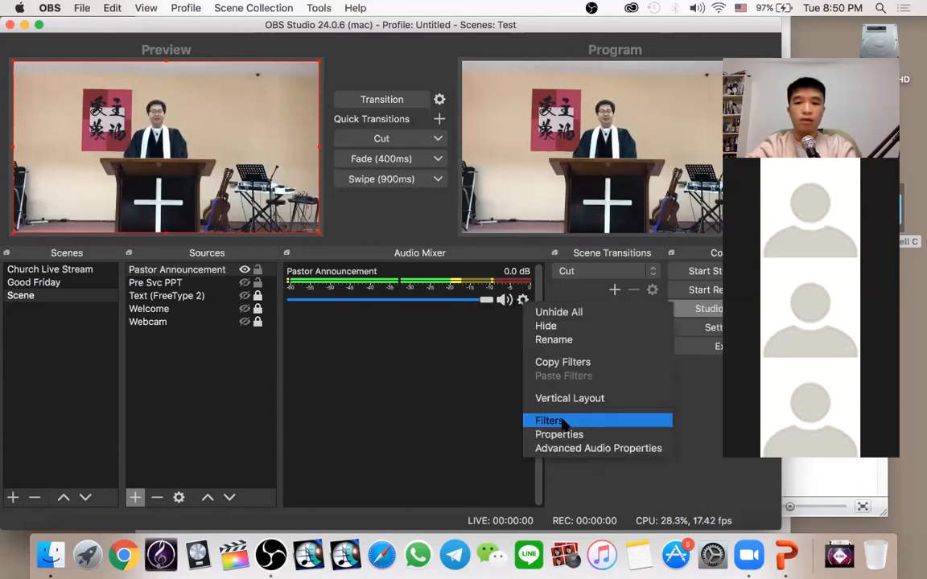
{"action": "left_click", "coordinate": [587, 448]}
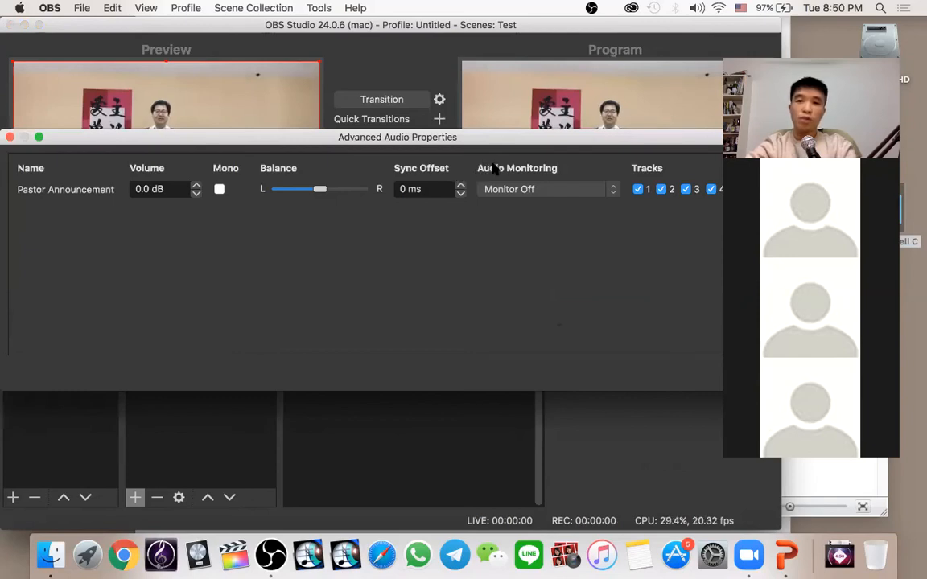
{"action": "left_click", "coordinate": [509, 188]}
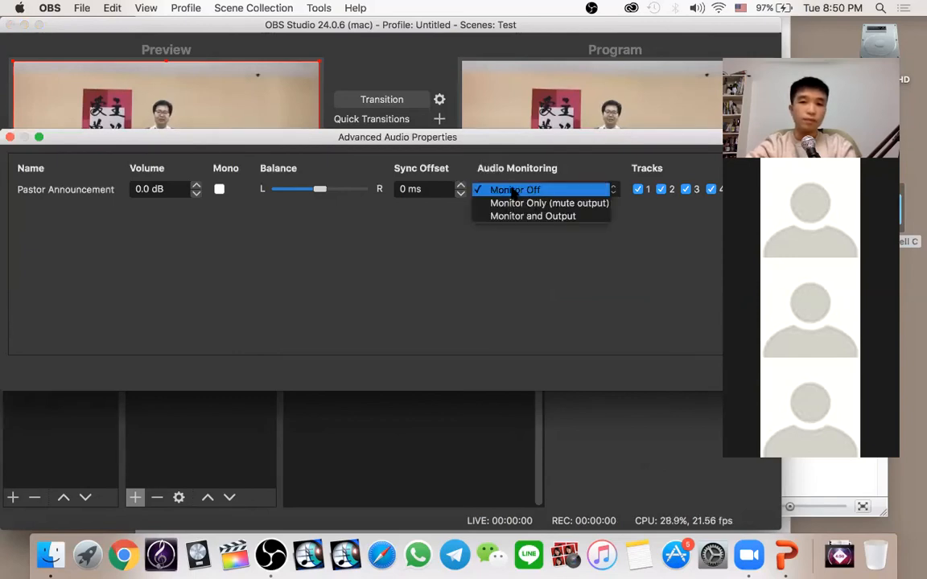
{"action": "key", "text": "Down"}
{"action": "key", "text": "Down"}
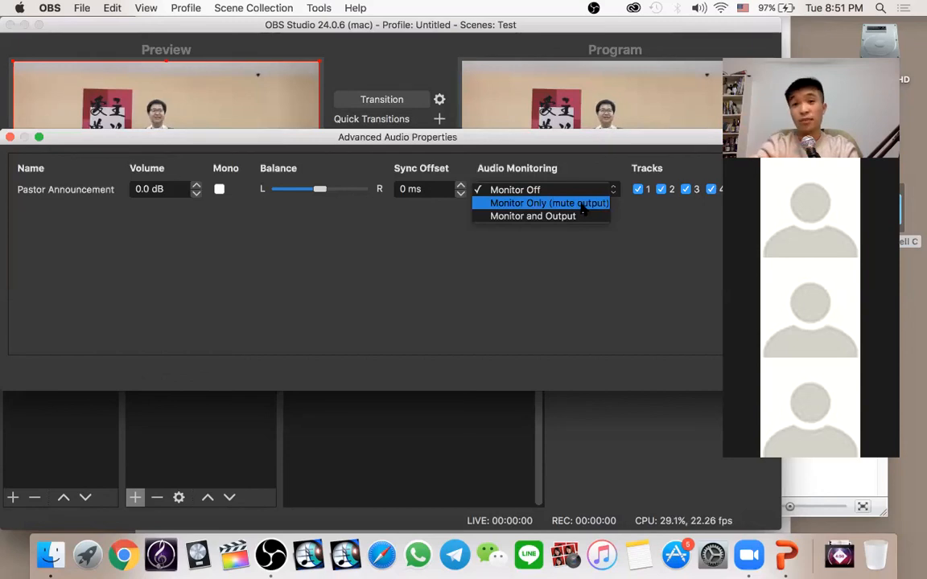
{"action": "left_click", "coordinate": [542, 219]}
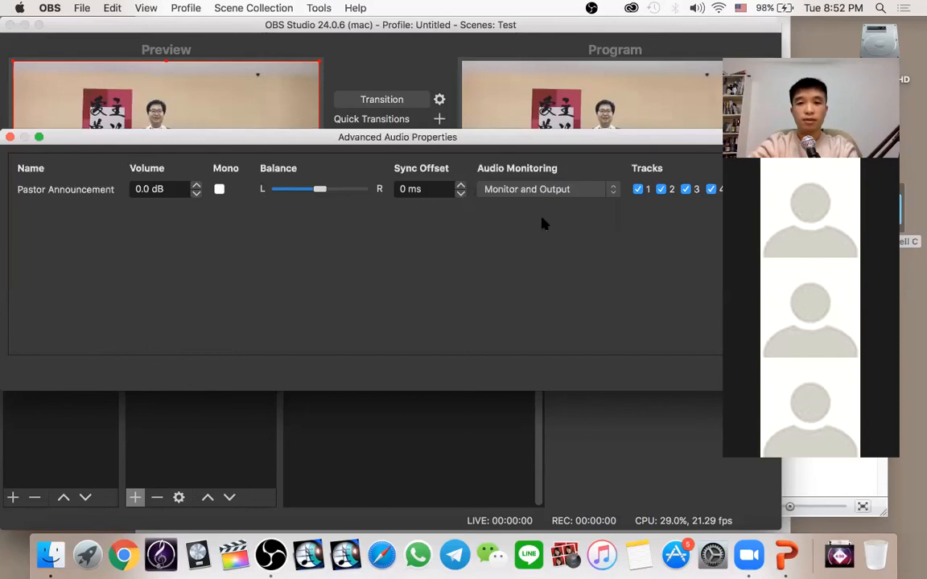
{"action": "key", "text": "Escape"}
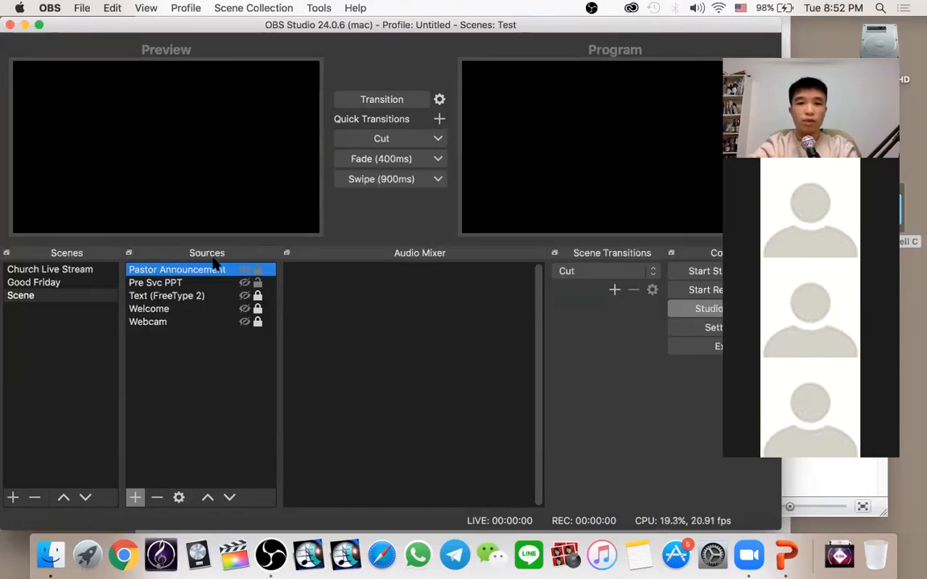
Review Pastor Announcement's advanced audio properties while it plays in the program, and hide the source again with a Cut.
{"action": "left_click", "coordinate": [244, 269]}
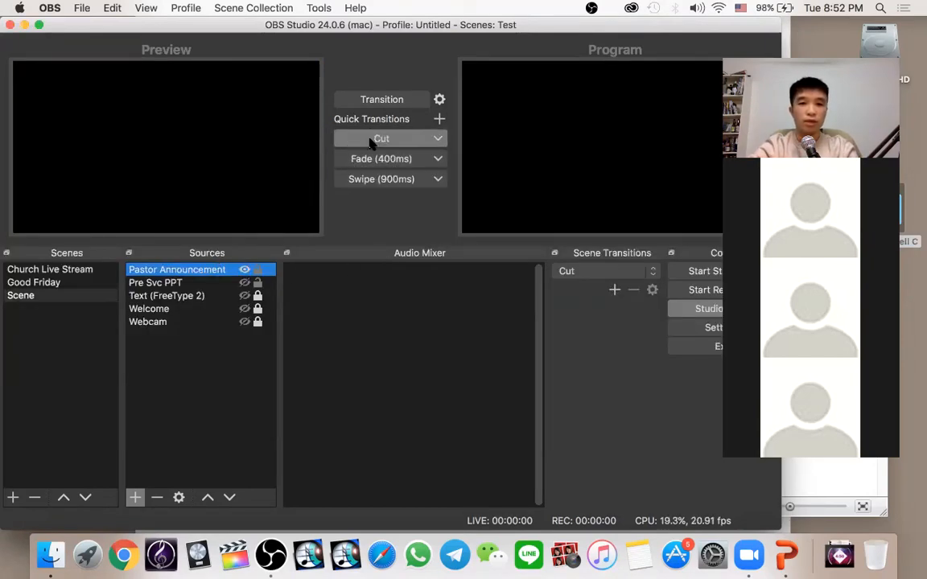
{"action": "left_click", "coordinate": [522, 299]}
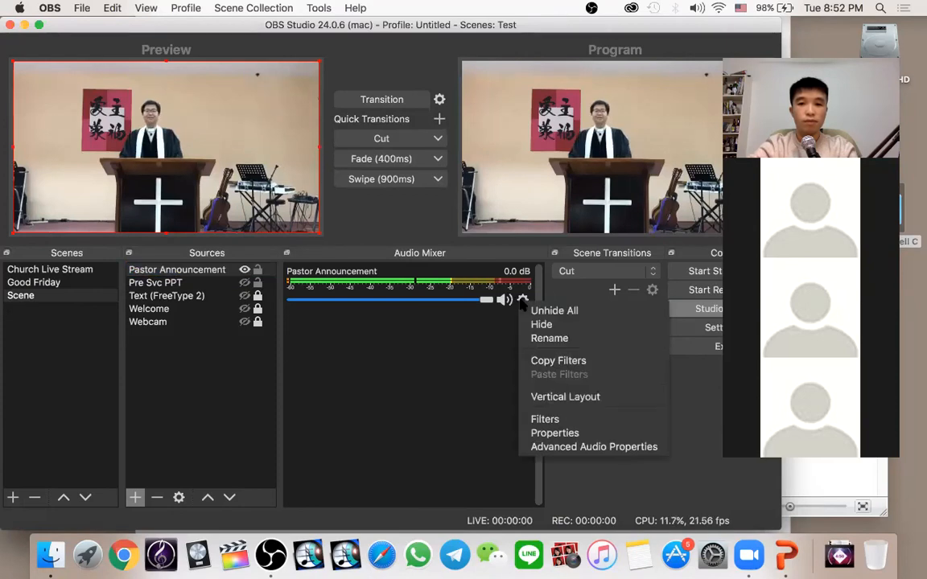
{"action": "left_click", "coordinate": [577, 447]}
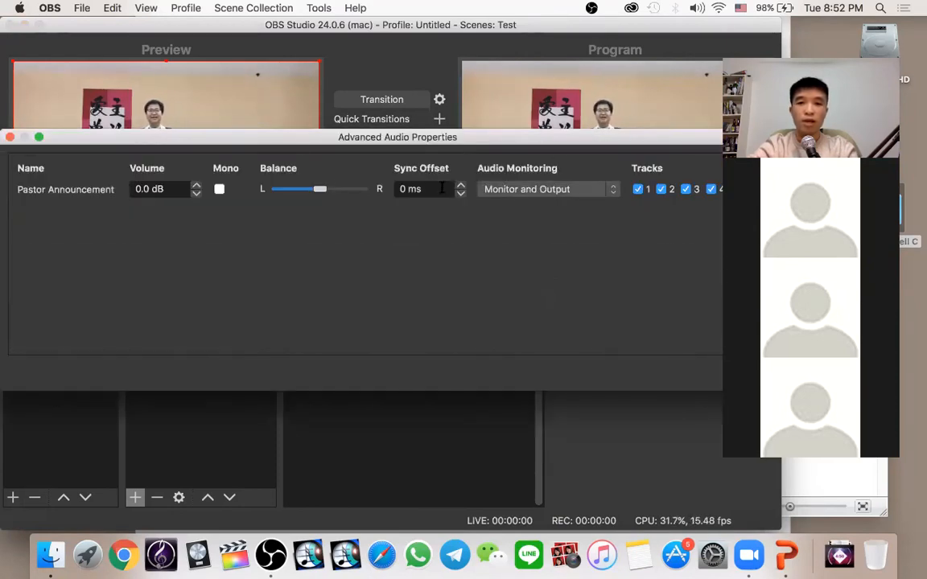
{"action": "left_click", "coordinate": [9, 136]}
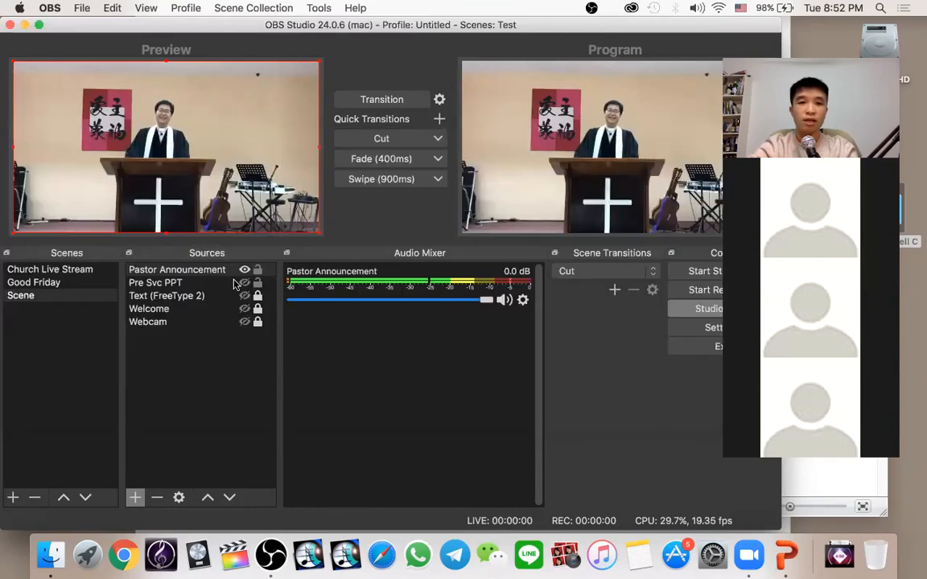
{"action": "left_click", "coordinate": [243, 272]}
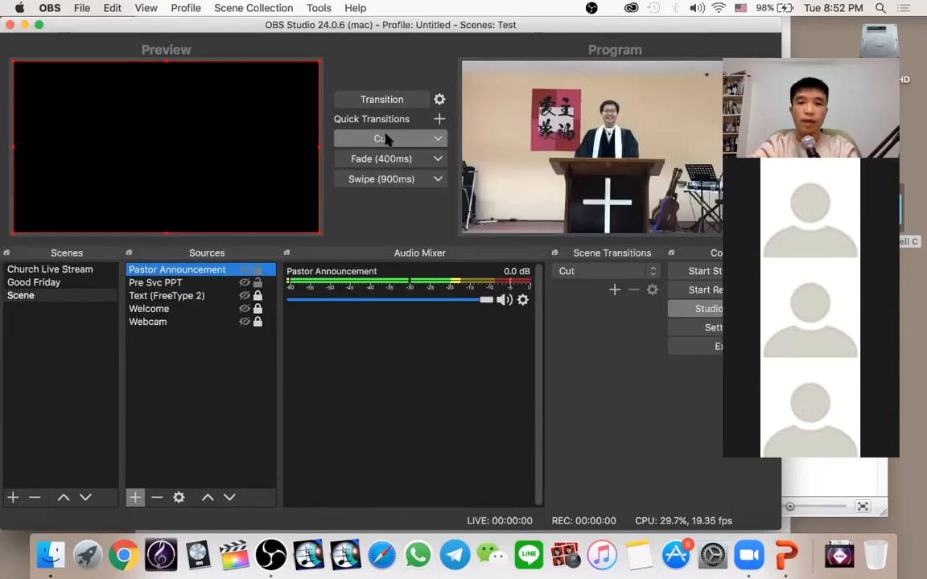
{"action": "left_click", "coordinate": [385, 139]}
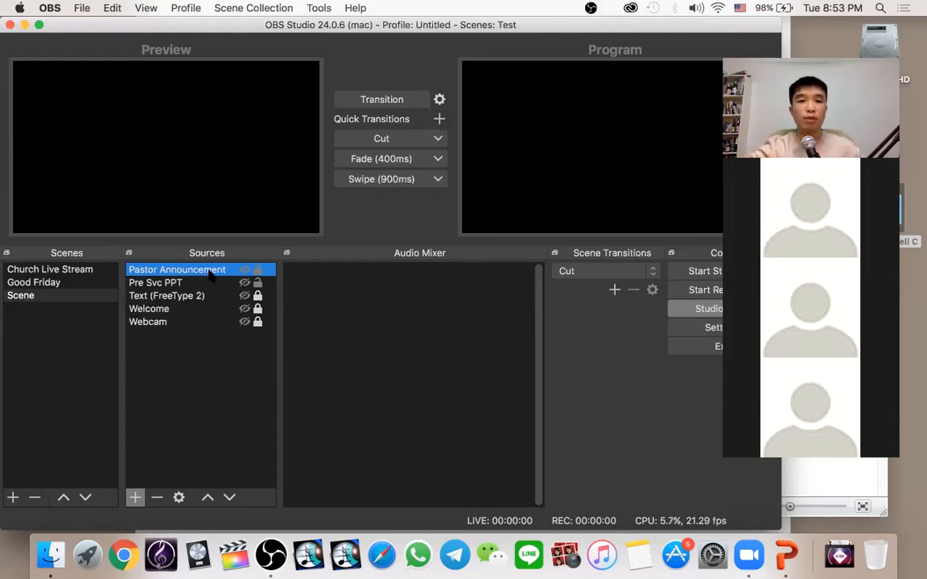
Check Pastor Announcement's linked file path, and in Finder move 3 Announcements.mp4 out of OBSSession1 into the parent folder.
{"action": "double_click", "coordinate": [173, 272]}
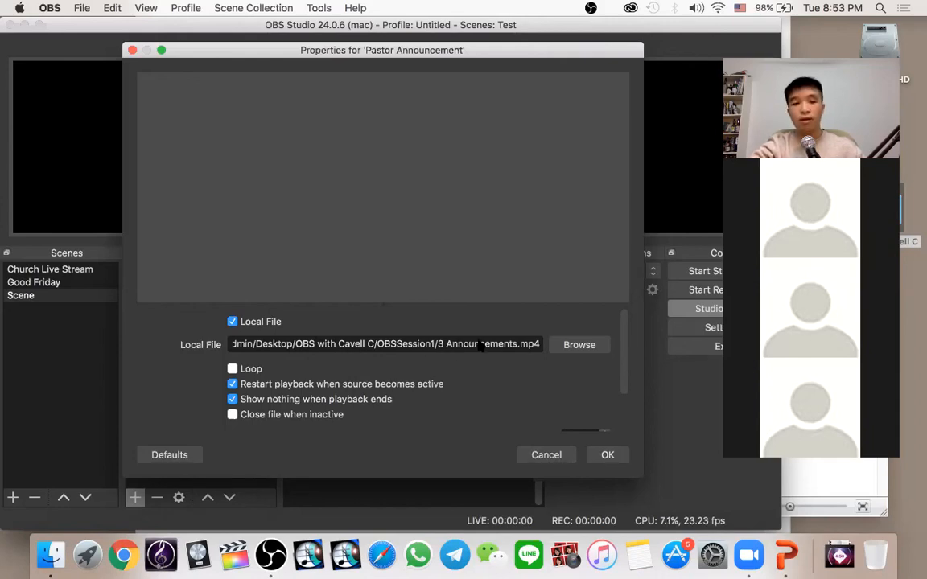
{"action": "left_click", "coordinate": [547, 456]}
{"action": "key", "text": "super+Tab"}
{"action": "key", "text": "super+Tab"}
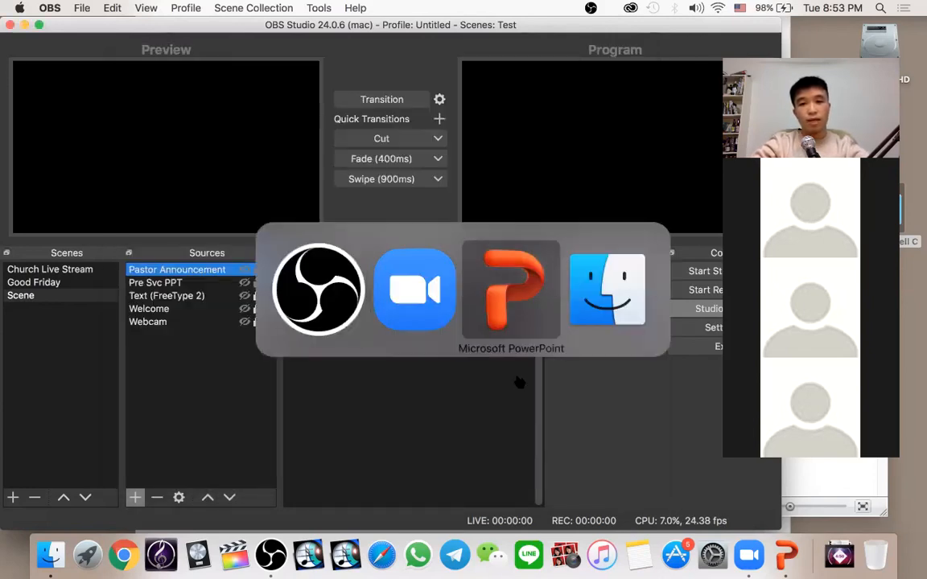
{"action": "key", "text": "super+Tab"}
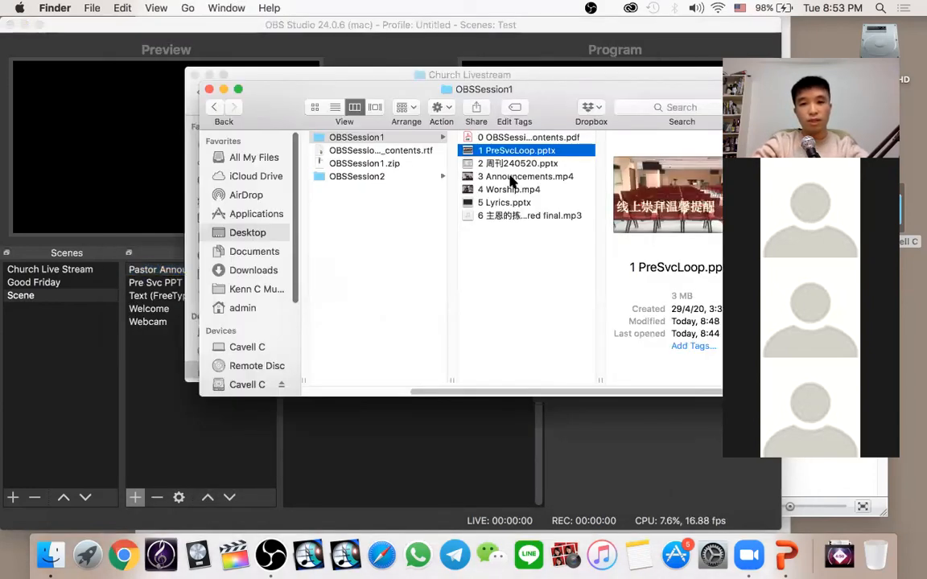
{"action": "left_click_drag", "start_coordinate": [512, 179], "coordinate": [374, 240]}
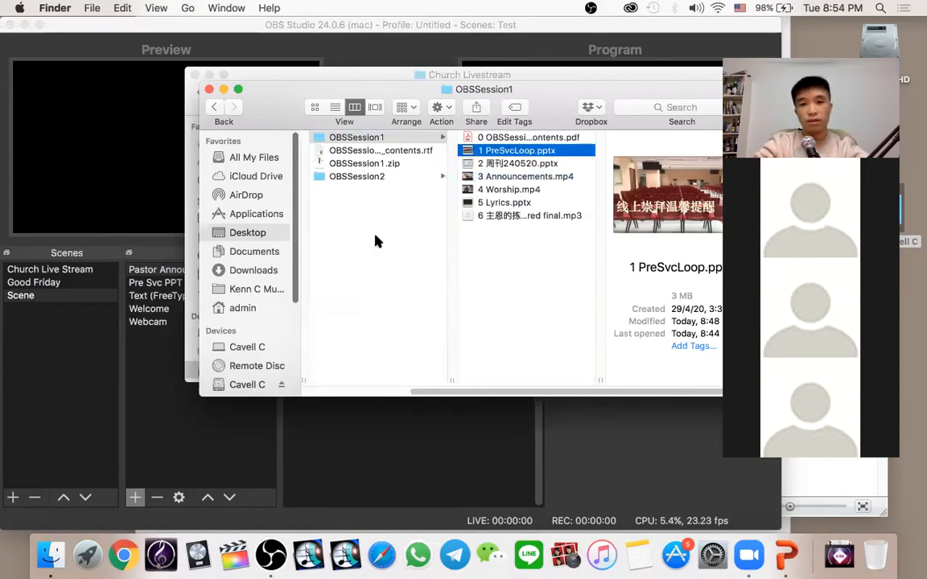
Quit and relaunch OBS, and open the properties of the Pastor Announcement source after making it visible.
{"action": "key", "text": "super+Tab"}
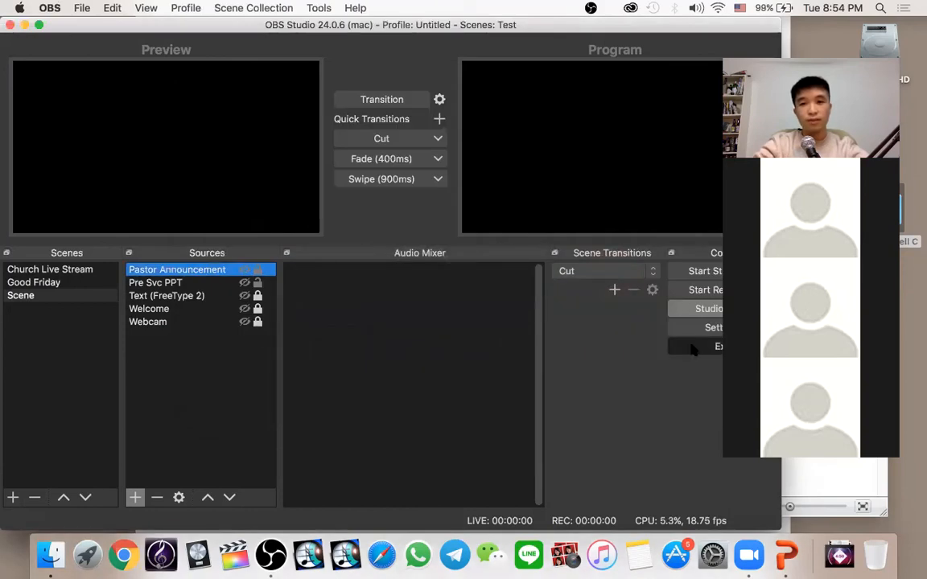
{"action": "left_click", "coordinate": [688, 348]}
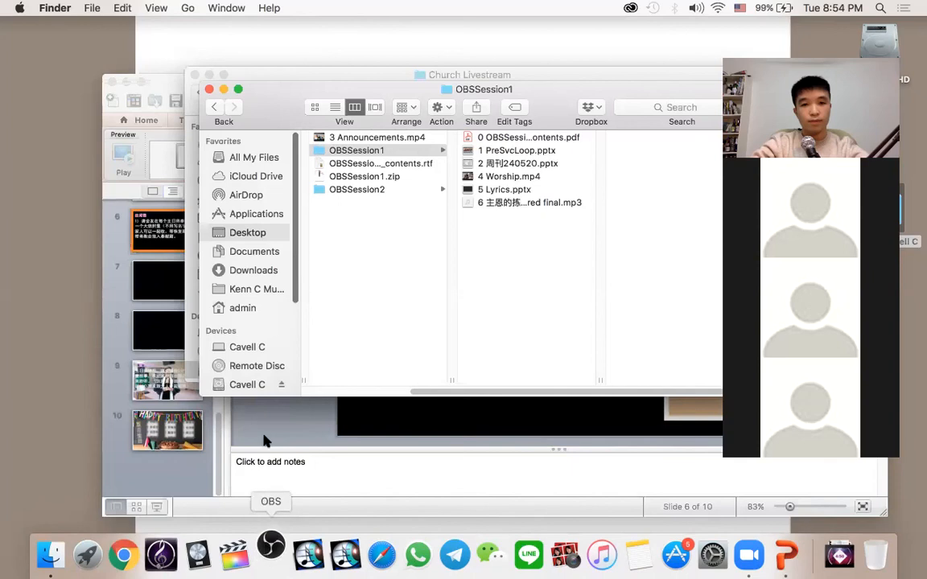
{"action": "left_click", "coordinate": [271, 555]}
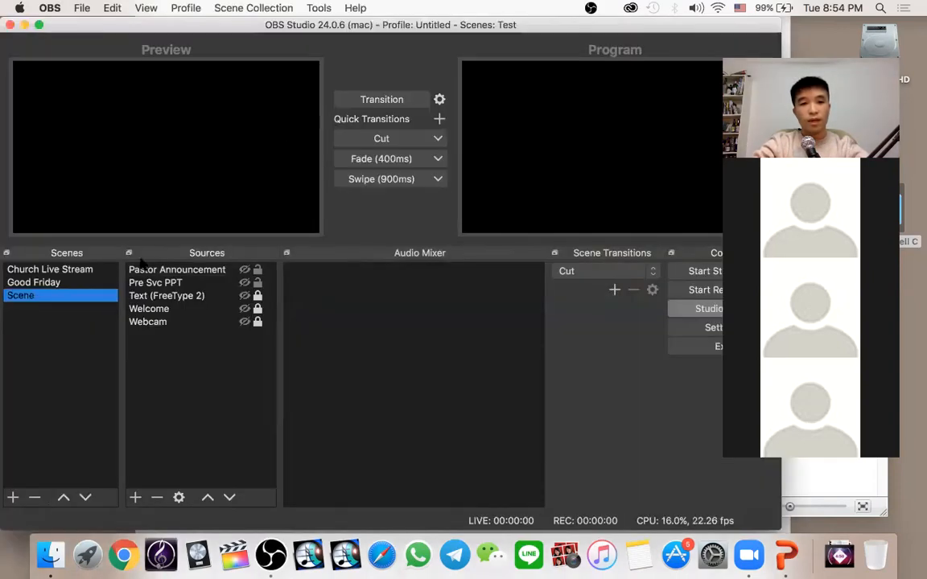
{"action": "left_click", "coordinate": [154, 273]}
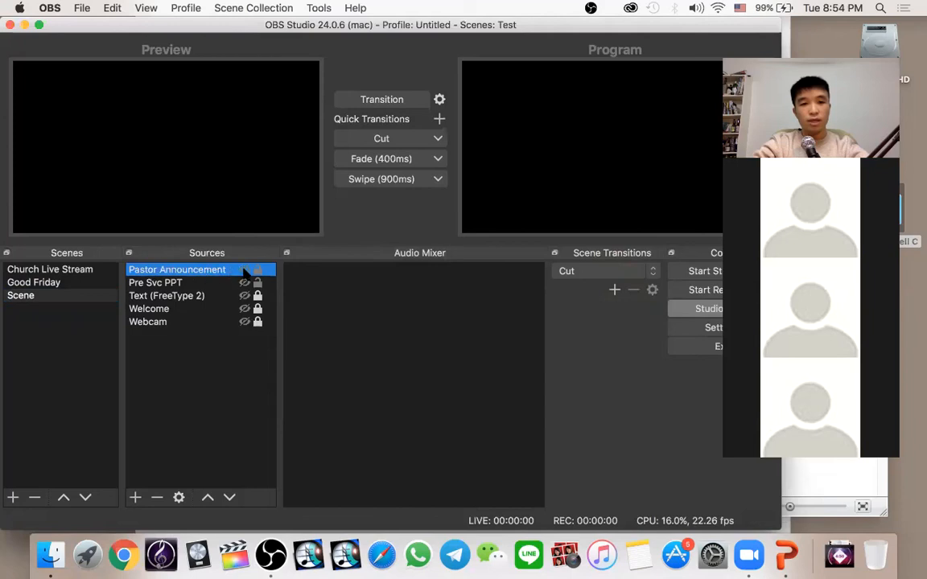
{"action": "left_click", "coordinate": [244, 271]}
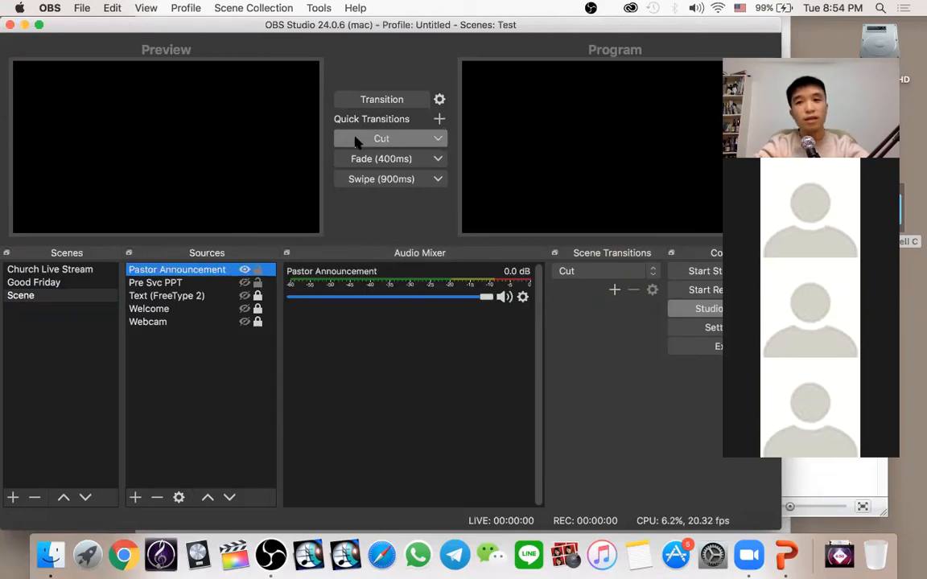
{"action": "double_click", "coordinate": [201, 274]}
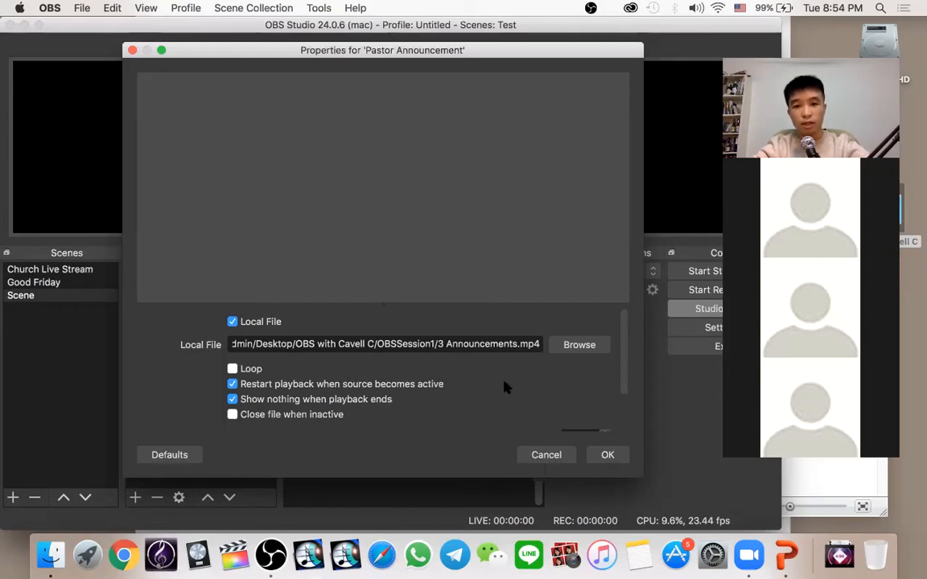
Switch to Finder and move 3 Announcements.mp4 from the parent folder back into the OBSSession1 folder.
{"action": "key", "text": "super+Tab"}
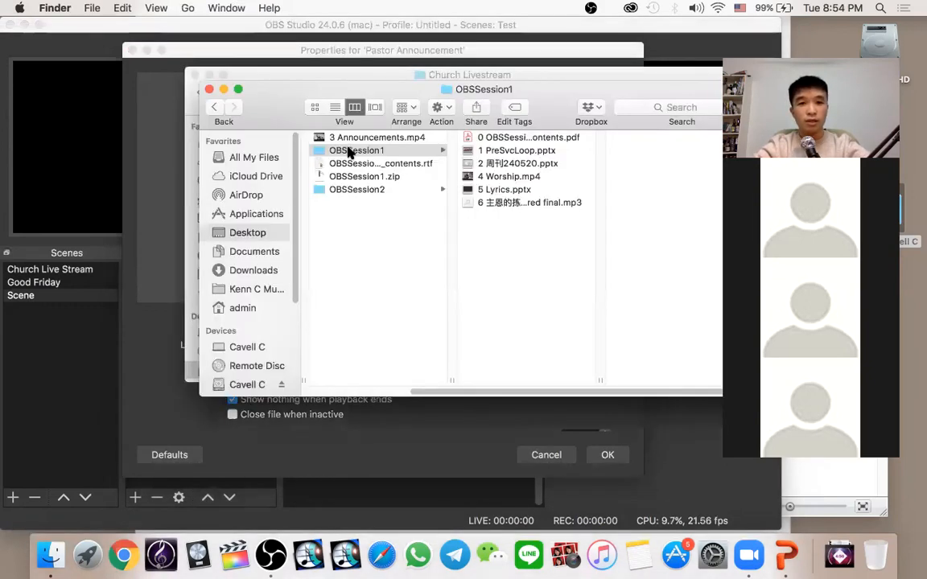
{"action": "left_click", "coordinate": [356, 146]}
{"action": "left_click", "coordinate": [344, 139]}
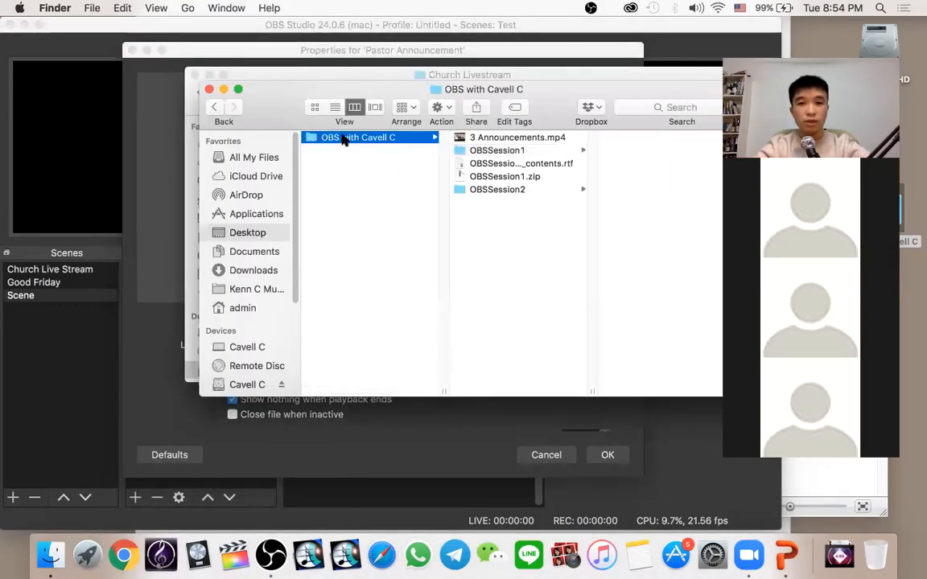
{"action": "left_click", "coordinate": [344, 138]}
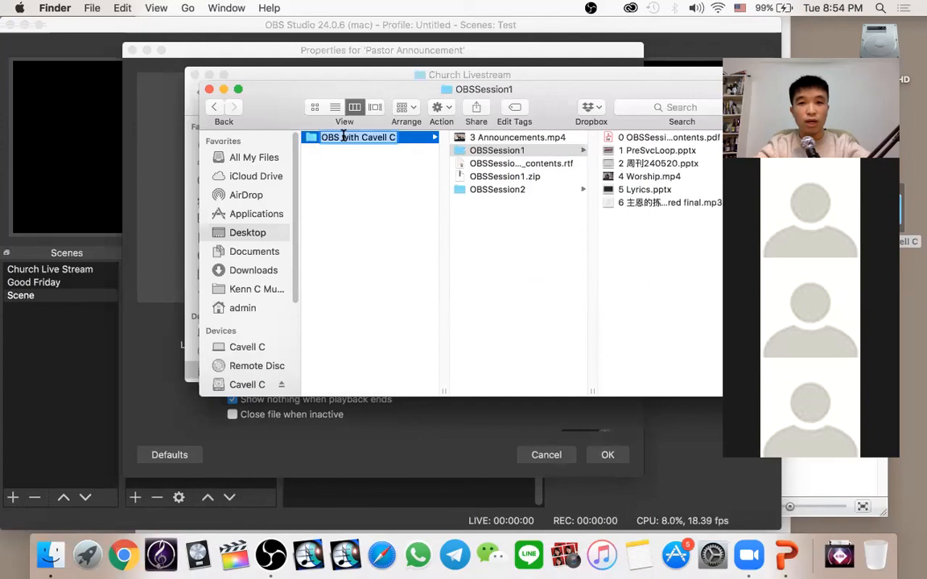
{"action": "left_click", "coordinate": [491, 151]}
{"action": "key", "text": "Return"}
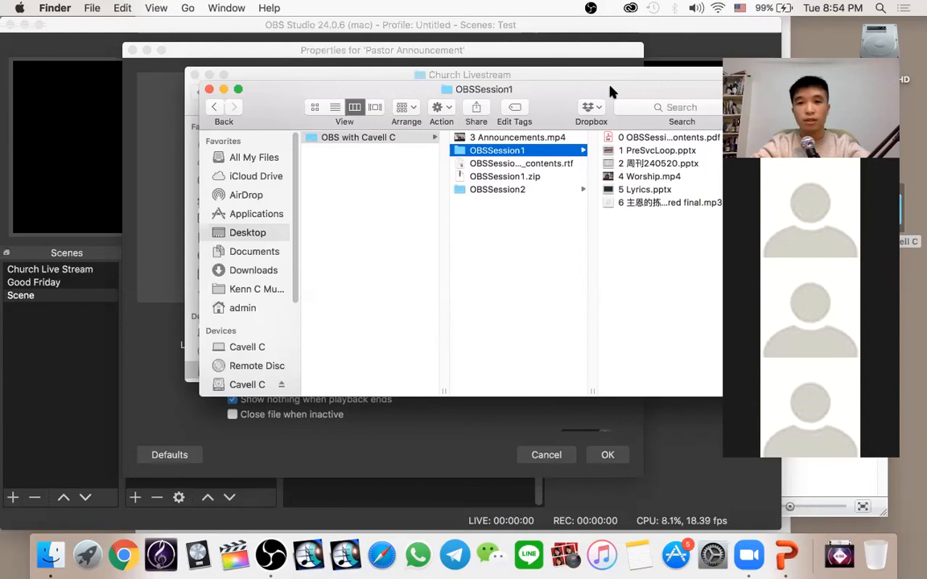
{"action": "left_click_drag", "start_coordinate": [610, 90], "coordinate": [522, 99]}
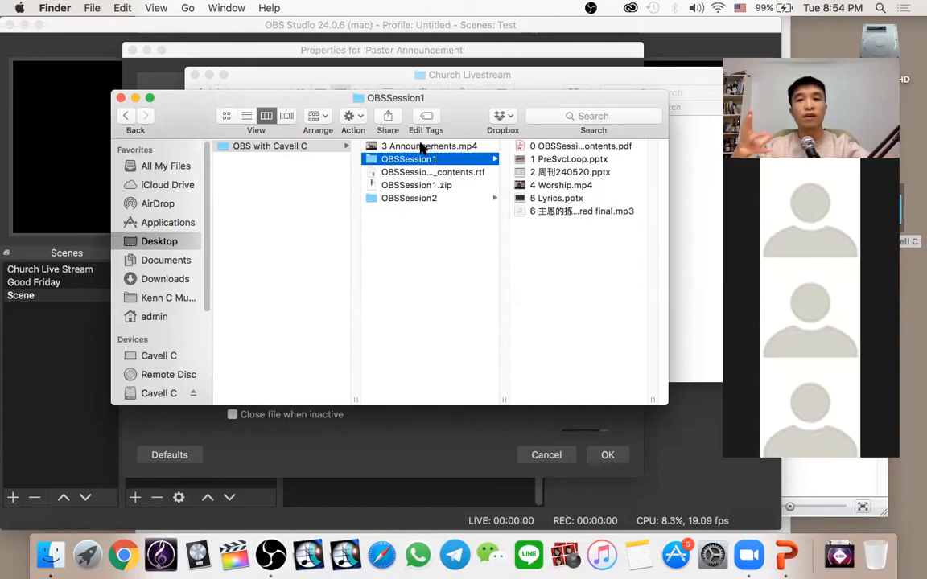
{"action": "left_click_drag", "start_coordinate": [421, 147], "coordinate": [546, 243]}
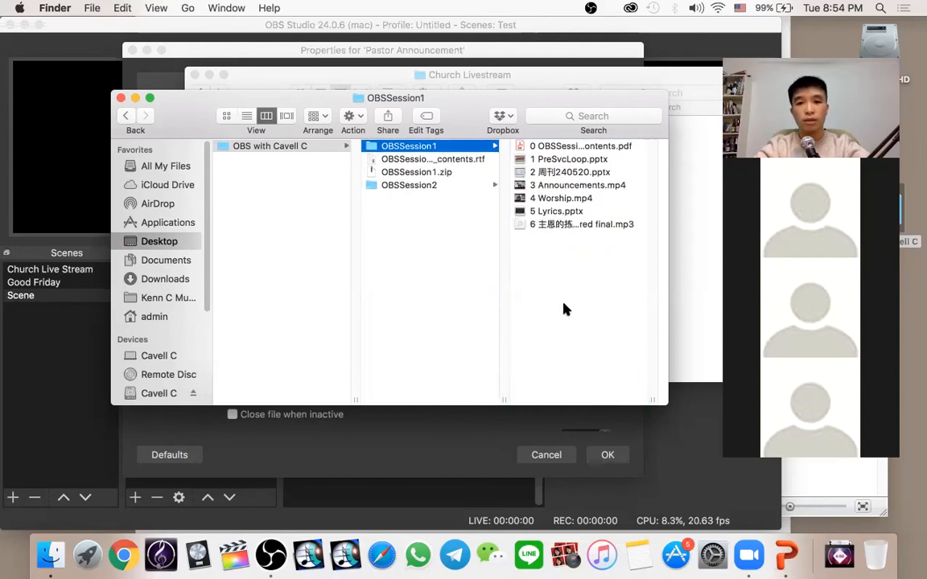
Back in OBS, relink Pastor Announcement's local file to 3 Announcements.mp4 in OBSSession1 and accept the properties.
{"action": "key", "text": "super+Tab"}
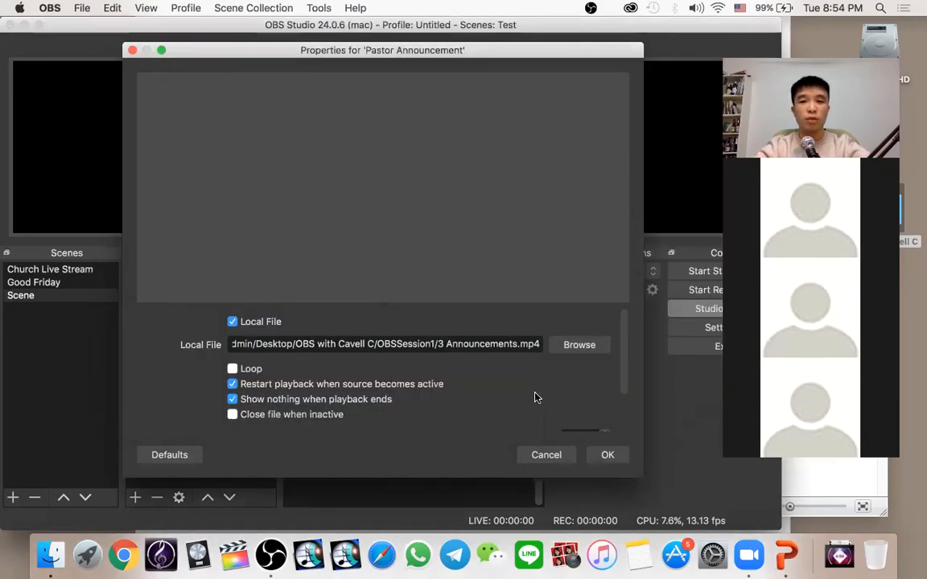
{"action": "left_click", "coordinate": [579, 345]}
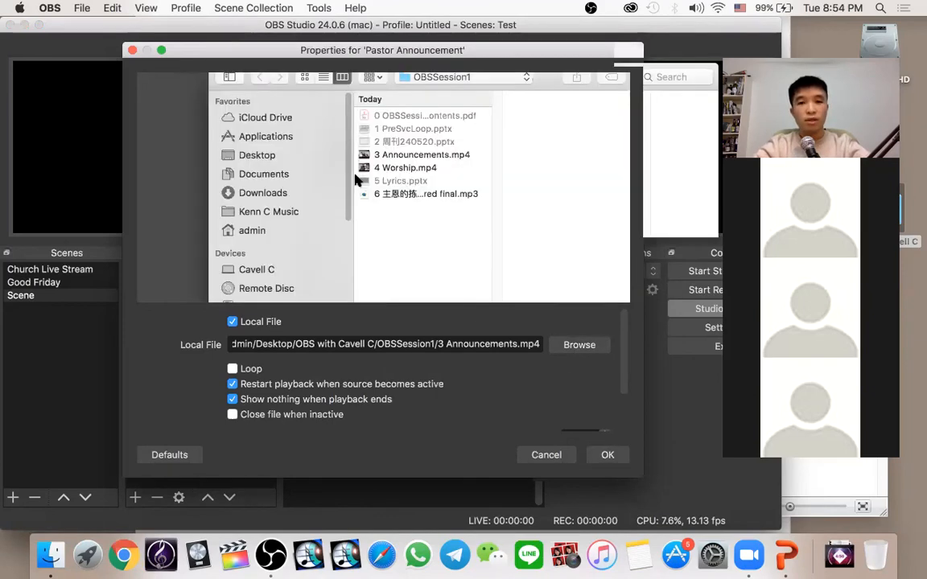
{"action": "left_click", "coordinate": [421, 155]}
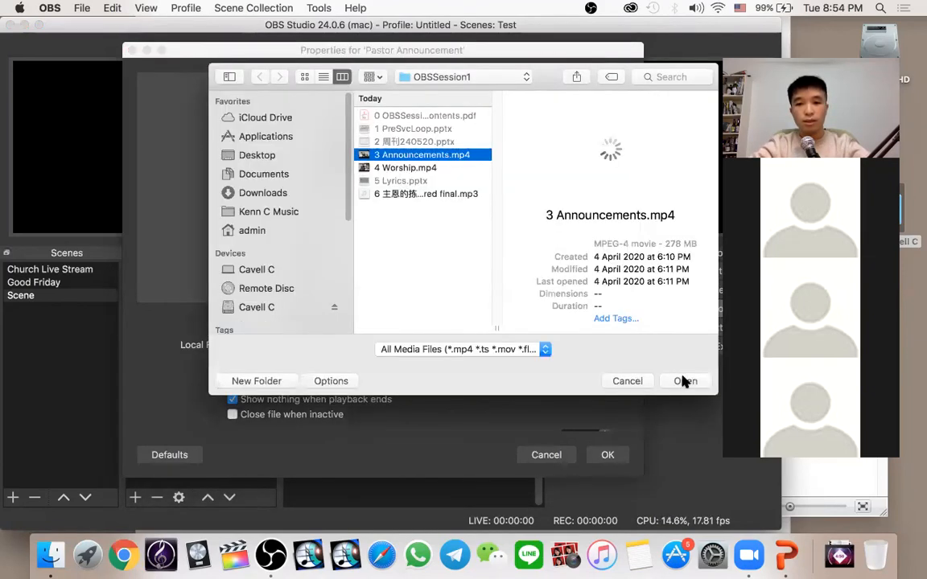
{"action": "left_click", "coordinate": [685, 381]}
{"action": "left_click", "coordinate": [609, 457]}
Hide the Pastor Announcement source and update the program with the Fade (400ms) quick transition.
{"action": "left_click", "coordinate": [240, 270]}
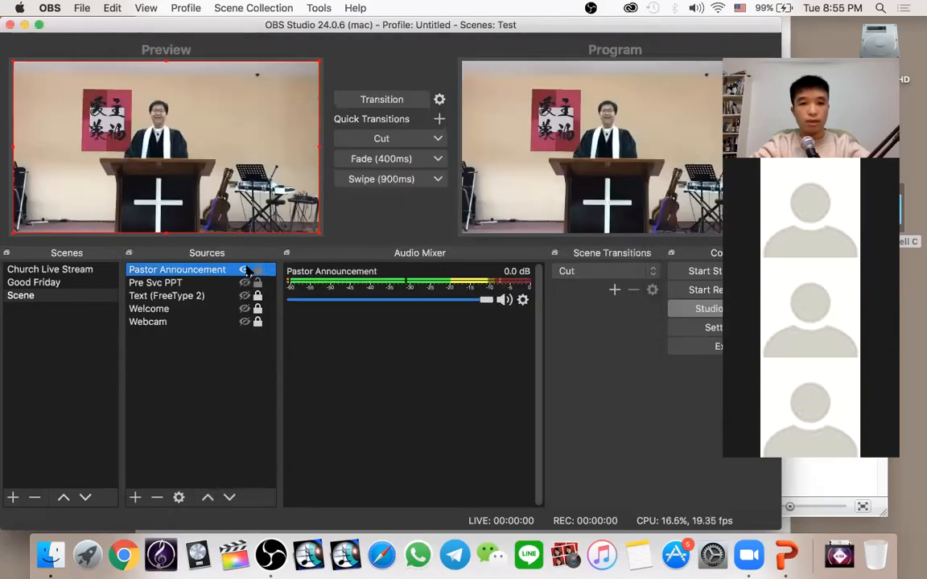
{"action": "left_click", "coordinate": [247, 271]}
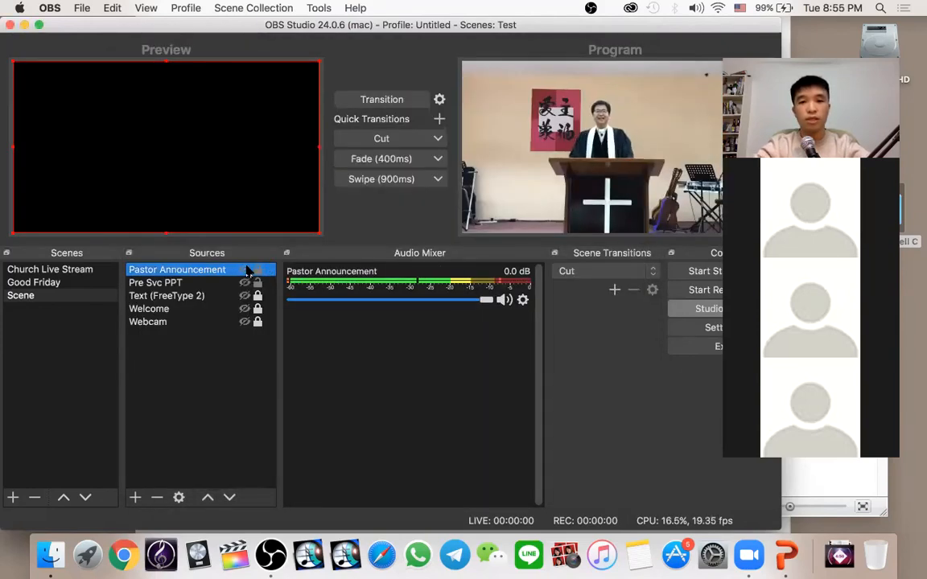
{"action": "left_click", "coordinate": [362, 157]}
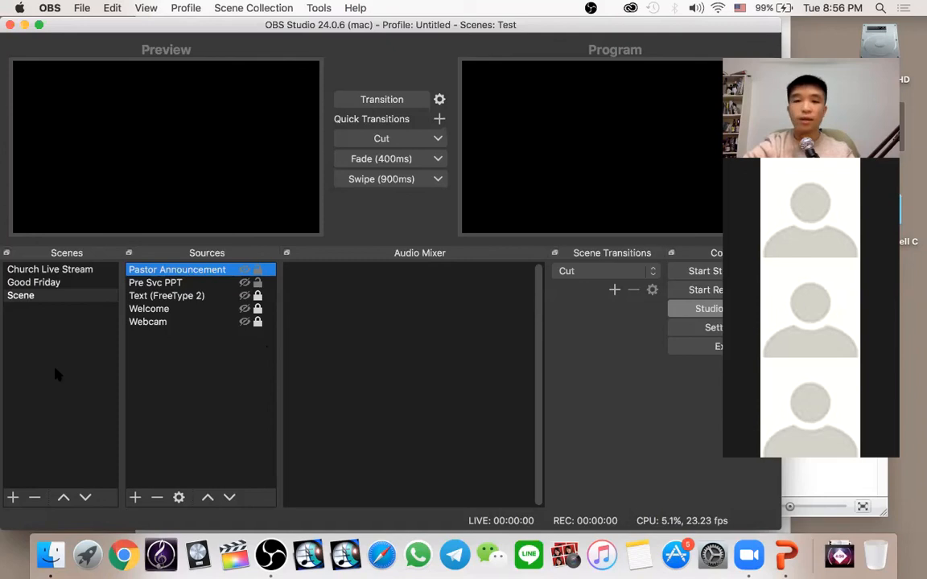
Add a new media source named BGM that uses 6 主恩的拣选 mastered final.mp3 from the OBSSession1 folder.
{"action": "left_click", "coordinate": [135, 497]}
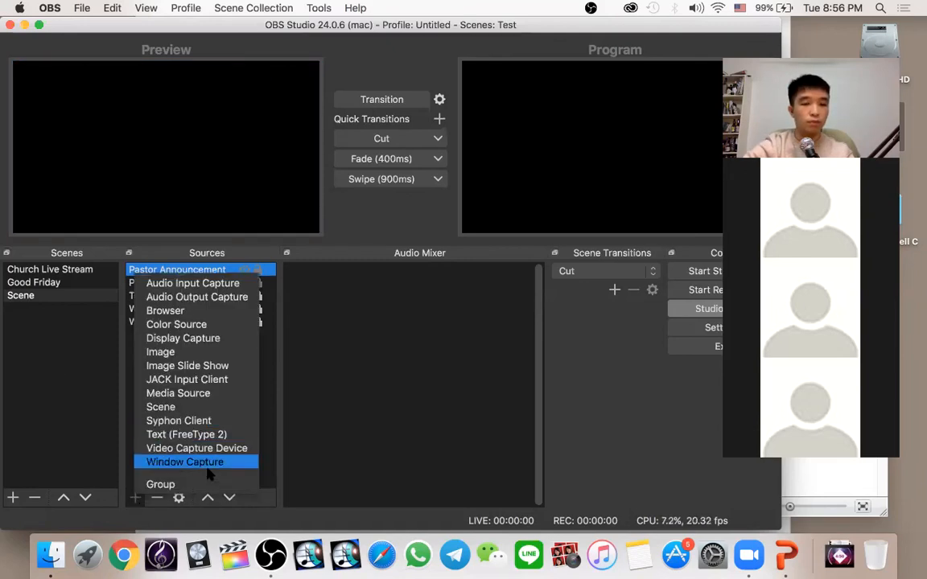
{"action": "left_click", "coordinate": [175, 394]}
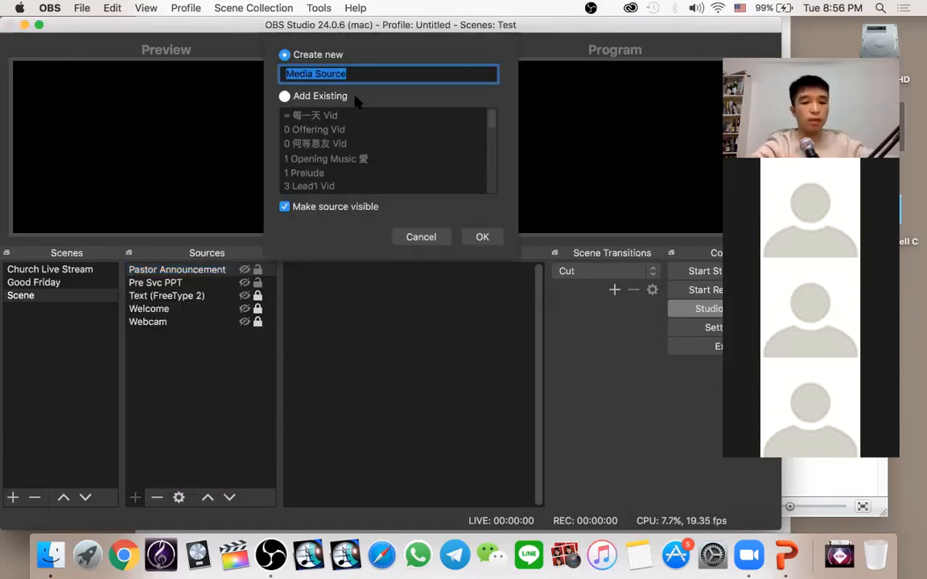
{"action": "type", "text": "GM"}
{"action": "key", "text": "Return"}
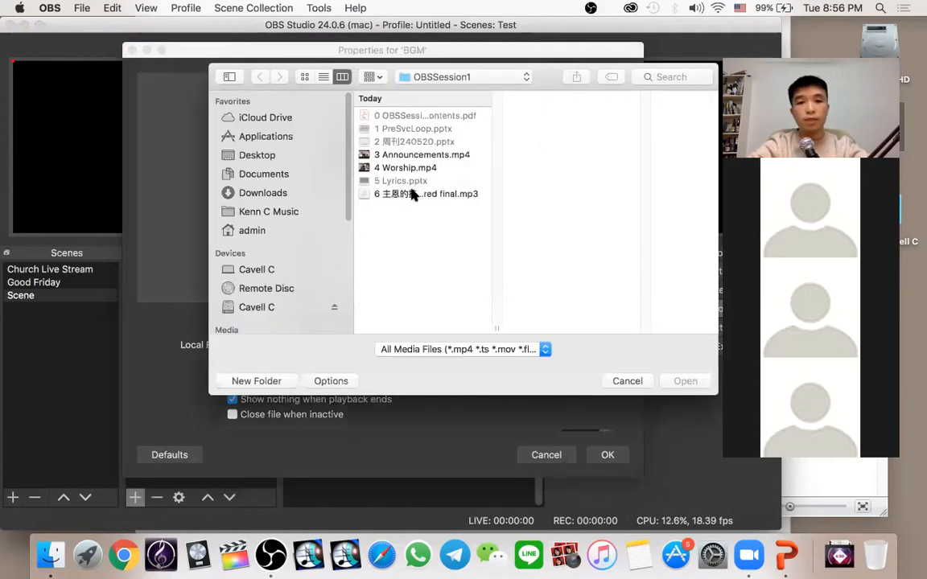
{"action": "left_click", "coordinate": [413, 194]}
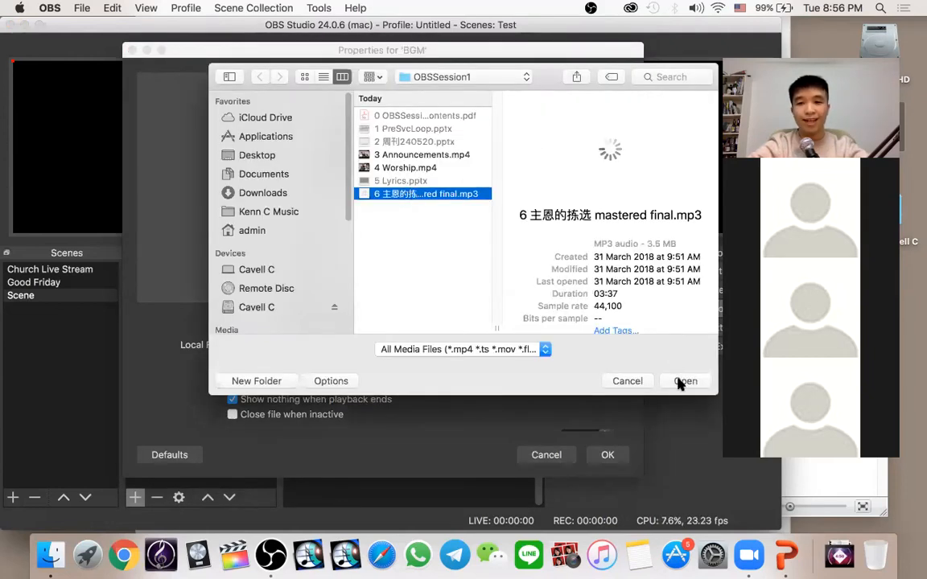
{"action": "left_click", "coordinate": [680, 382]}
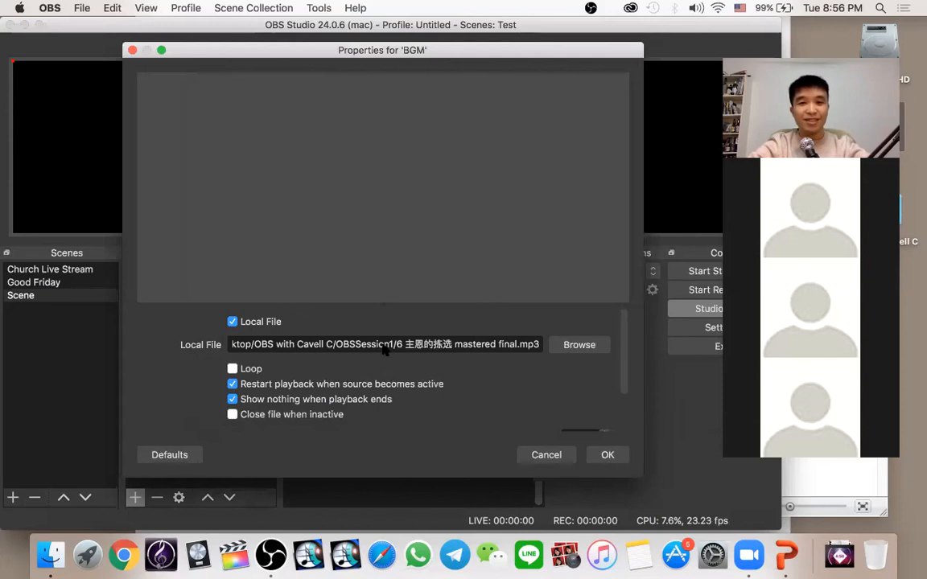
{"action": "left_click", "coordinate": [609, 456]}
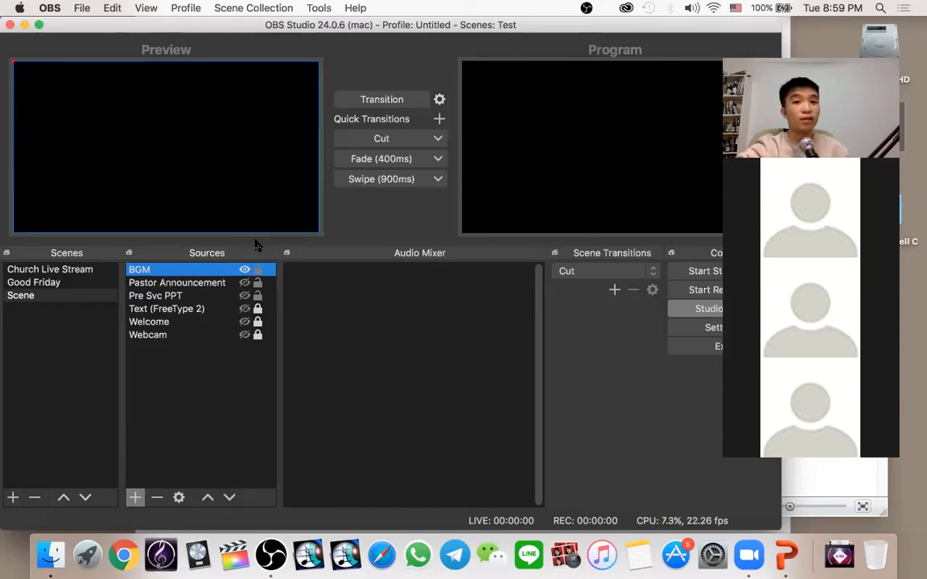
Send BGM to the program with the Cut quick transition and set its audio monitoring to Monitor and Output.
{"action": "left_click", "coordinate": [360, 141]}
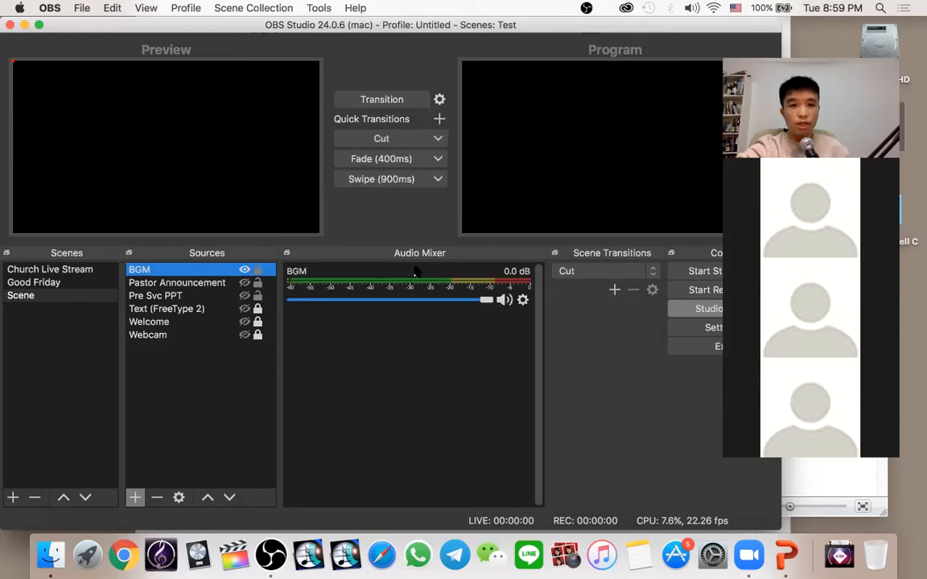
{"action": "left_click", "coordinate": [522, 299]}
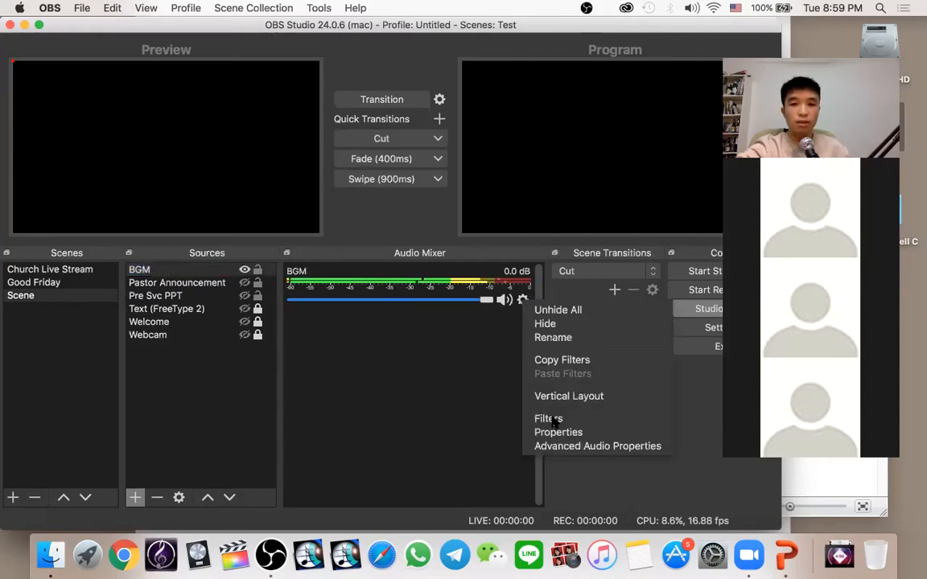
{"action": "left_click", "coordinate": [561, 447]}
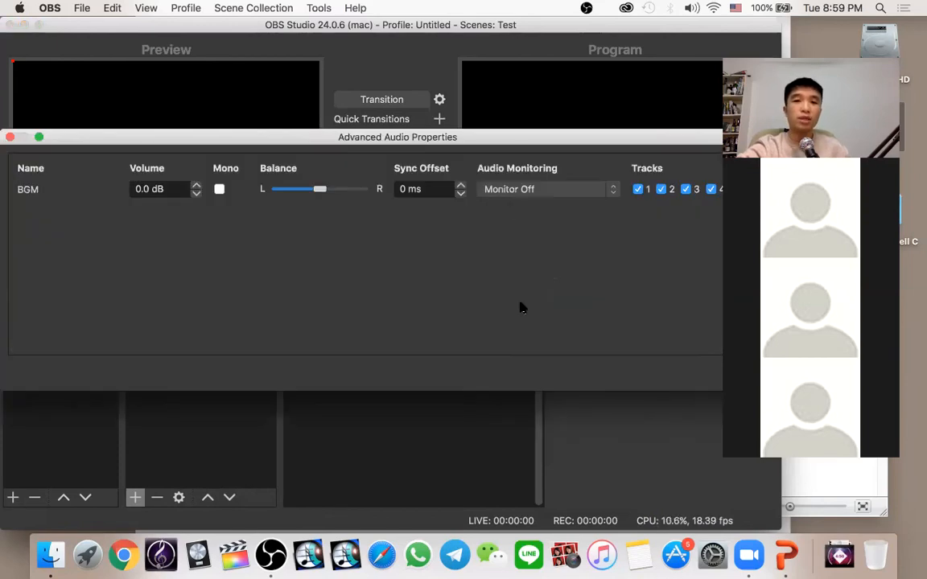
{"action": "left_click", "coordinate": [506, 197]}
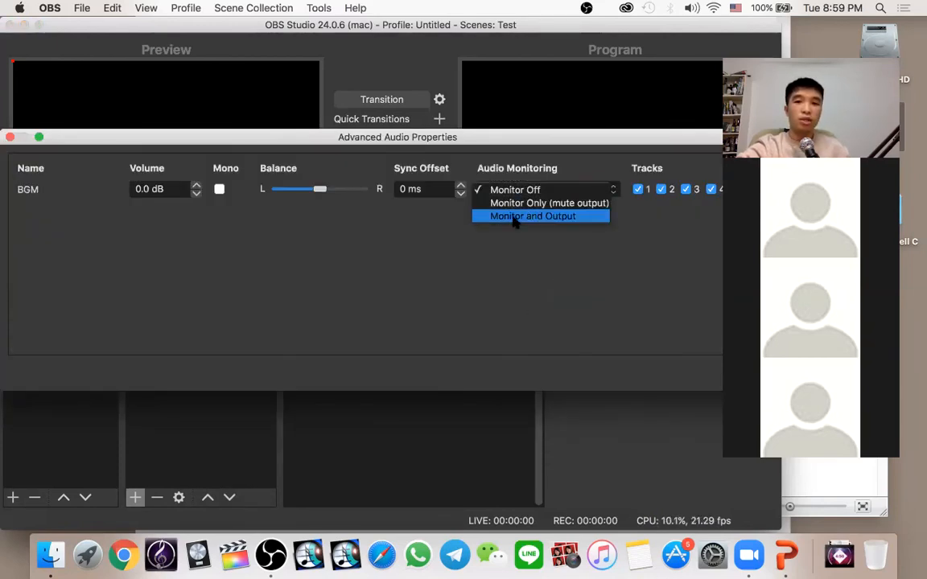
{"action": "left_click", "coordinate": [515, 219]}
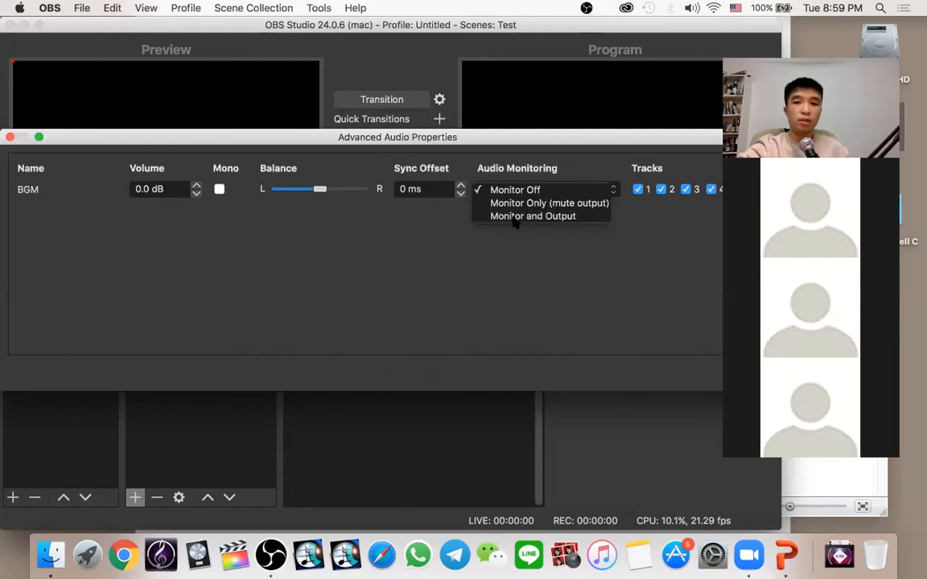
{"action": "left_click", "coordinate": [11, 138]}
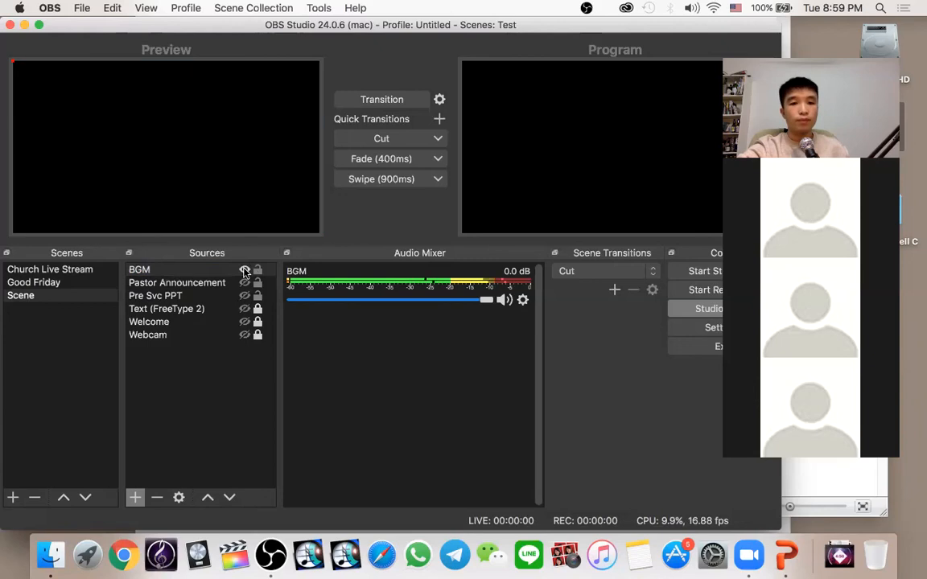
Hide the BGM source and update the program with the Cut quick transition.
{"action": "left_click", "coordinate": [234, 270]}
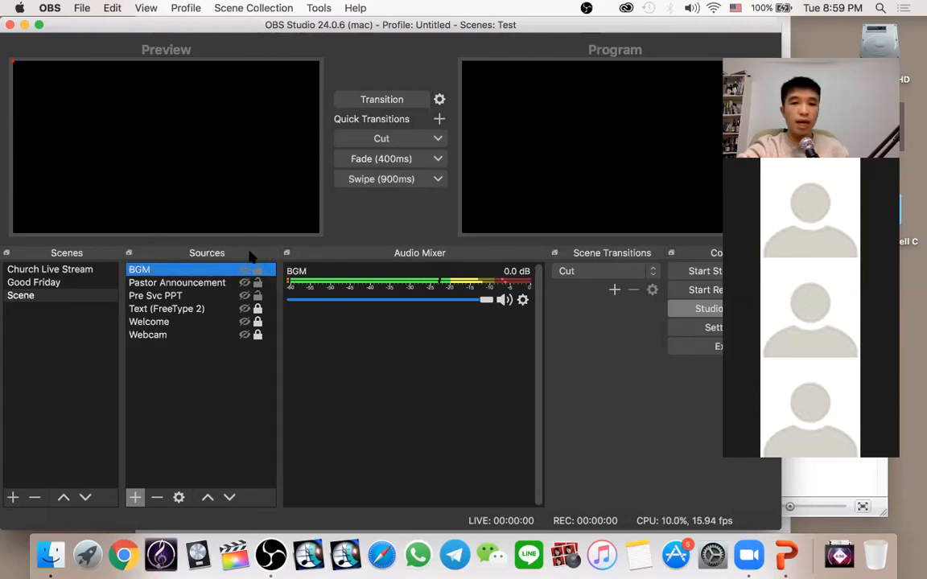
{"action": "left_click", "coordinate": [360, 138]}
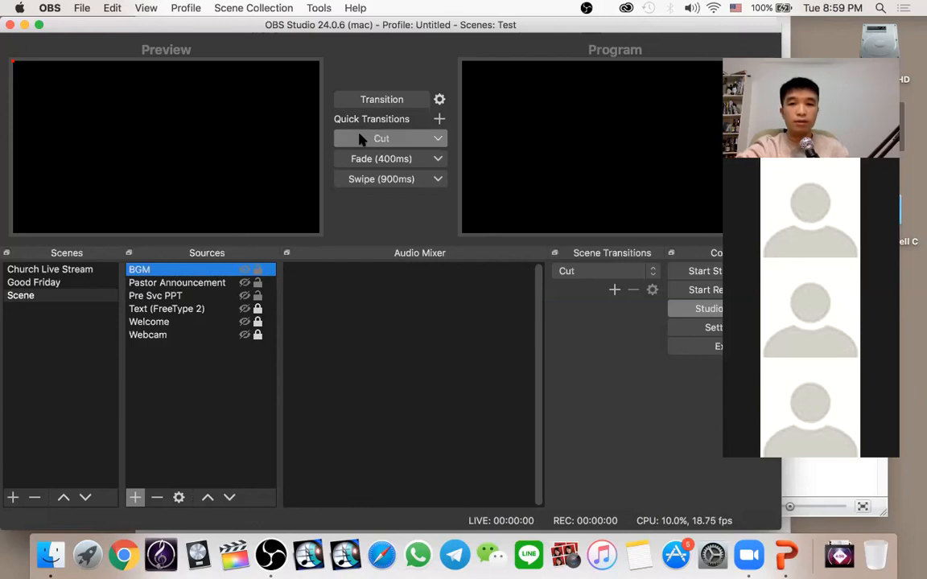